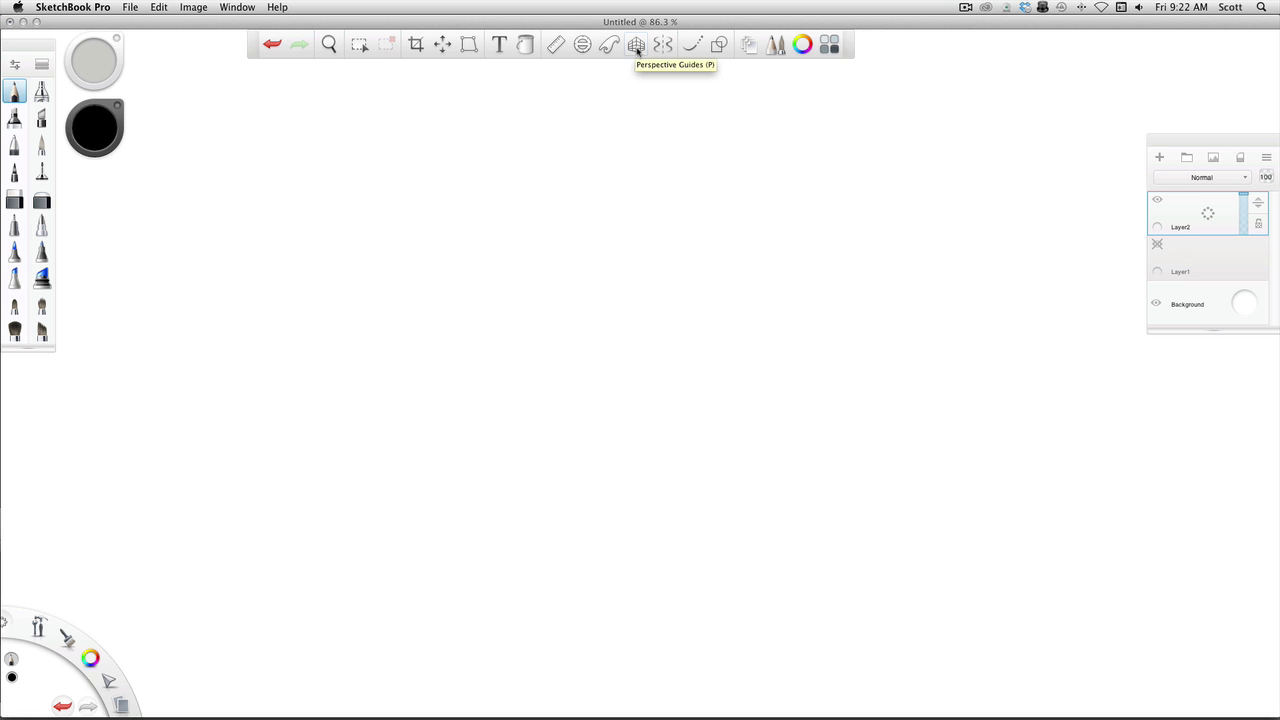
- Enable Perspective Guides, lower the vanishing point slightly, and draw three lines through it plus the square's bottom edge
{"action": "left_click", "coordinate": [637, 48]}
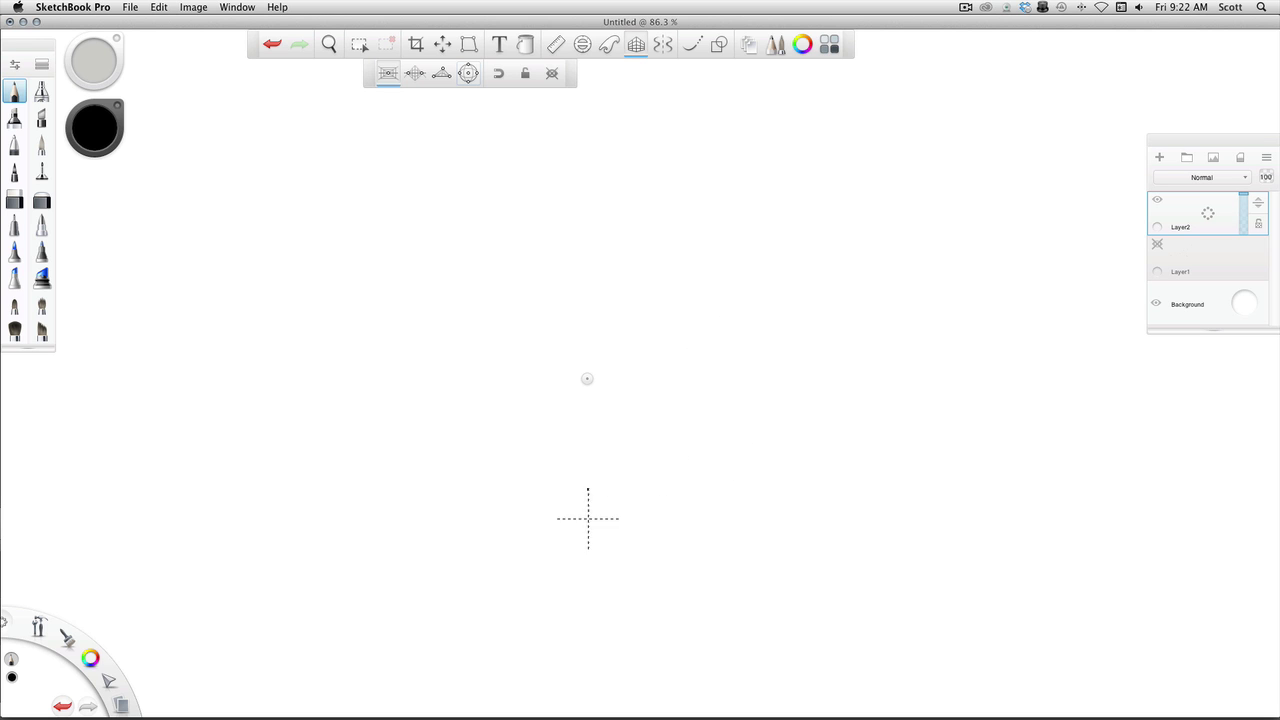
{"action": "mouse_move", "coordinate": [587, 378]}
{"action": "left_mouse_down"}
{"action": "mouse_move", "coordinate": [580, 308]}
{"action": "mouse_move", "coordinate": [563, 386]}
{"action": "mouse_move", "coordinate": [597, 383]}
{"action": "mouse_move", "coordinate": [585, 386]}
{"action": "left_mouse_up"}
{"action": "mouse_move", "coordinate": [286, 570]}
{"action": "left_mouse_down"}
{"action": "mouse_move", "coordinate": [420, 489]}
{"action": "mouse_move", "coordinate": [749, 394]}
{"action": "left_mouse_up"}
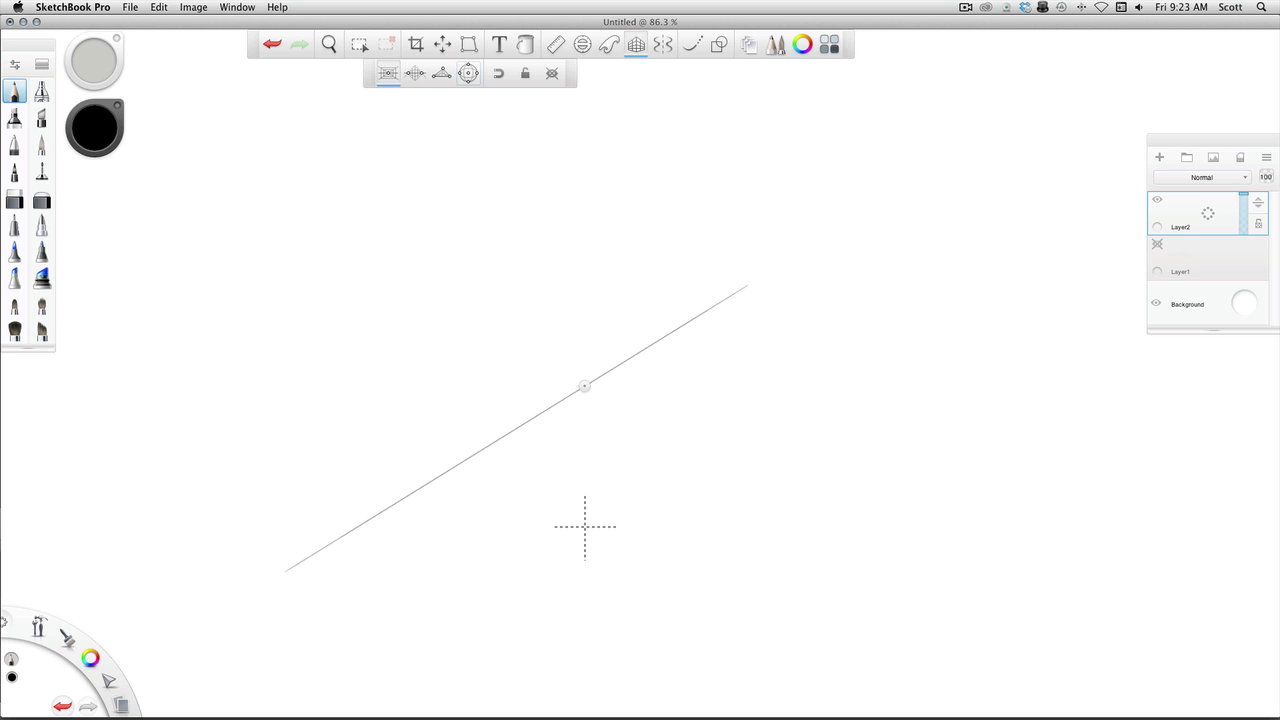
{"action": "left_click_drag", "start_coordinate": [848, 550], "coordinate": [921, 596]}
{"action": "left_click_drag", "start_coordinate": [817, 524], "coordinate": [270, 195]}
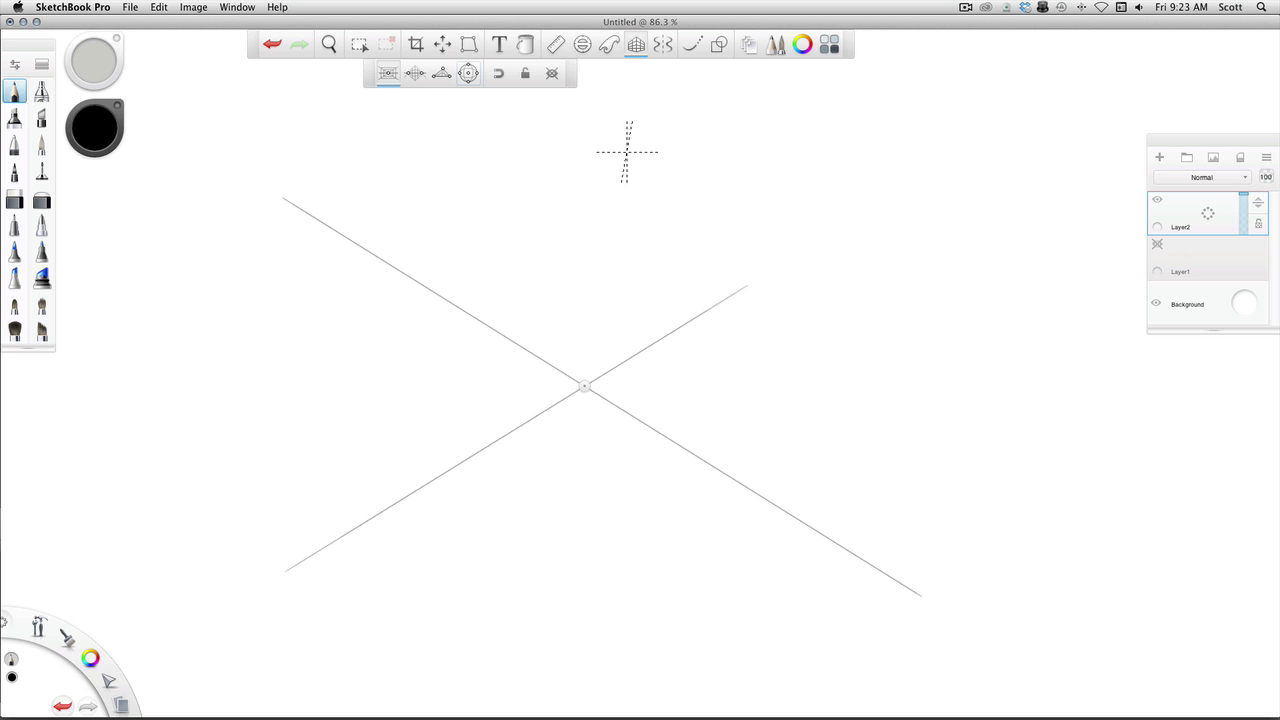
{"action": "left_click_drag", "start_coordinate": [716, 126], "coordinate": [467, 617]}
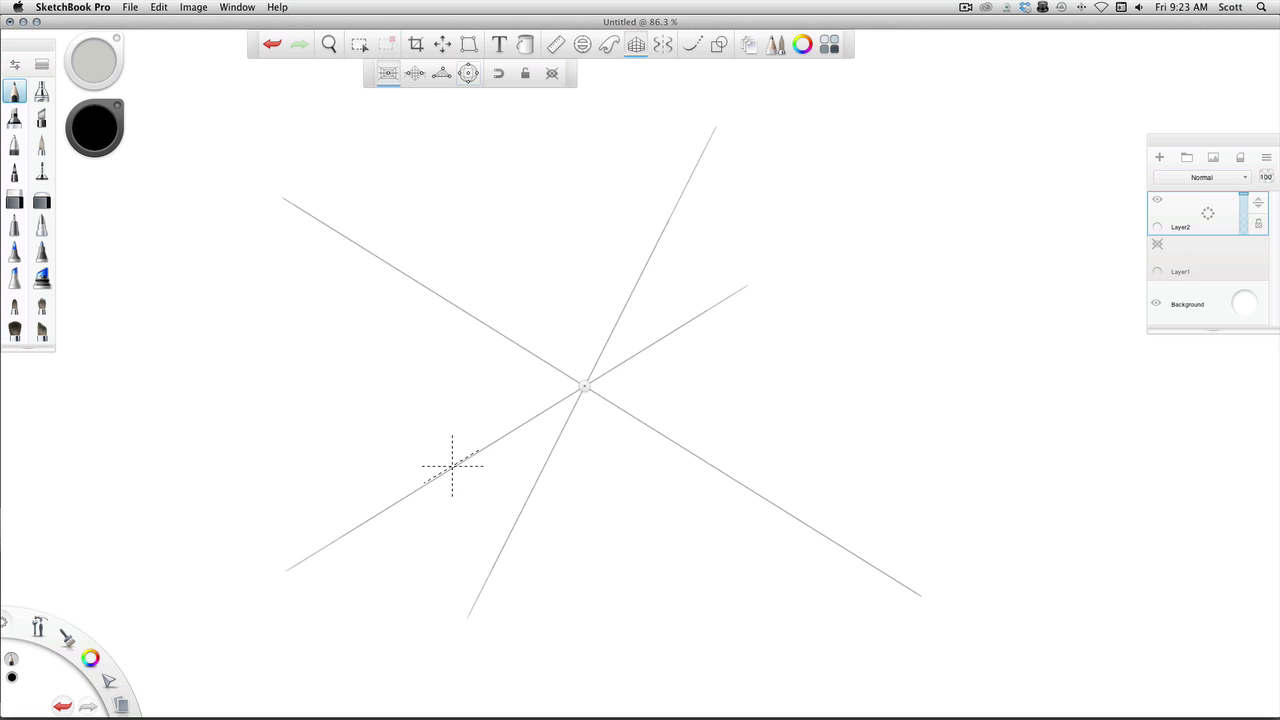
{"action": "mouse_move", "coordinate": [456, 465]}
{"action": "left_mouse_down"}
{"action": "mouse_move", "coordinate": [695, 464]}
{"action": "mouse_move", "coordinate": [456, 466]}
{"action": "mouse_move", "coordinate": [449, 200]}
{"action": "mouse_move", "coordinate": [440, 470]}
{"action": "mouse_move", "coordinate": [450, 187]}
{"action": "mouse_move", "coordinate": [752, 191]}
{"action": "left_mouse_up"}
- Draw the square's top and right sides and join its top corners to the vanishing point
{"action": "left_click_drag", "start_coordinate": [474, 194], "coordinate": [740, 212]}
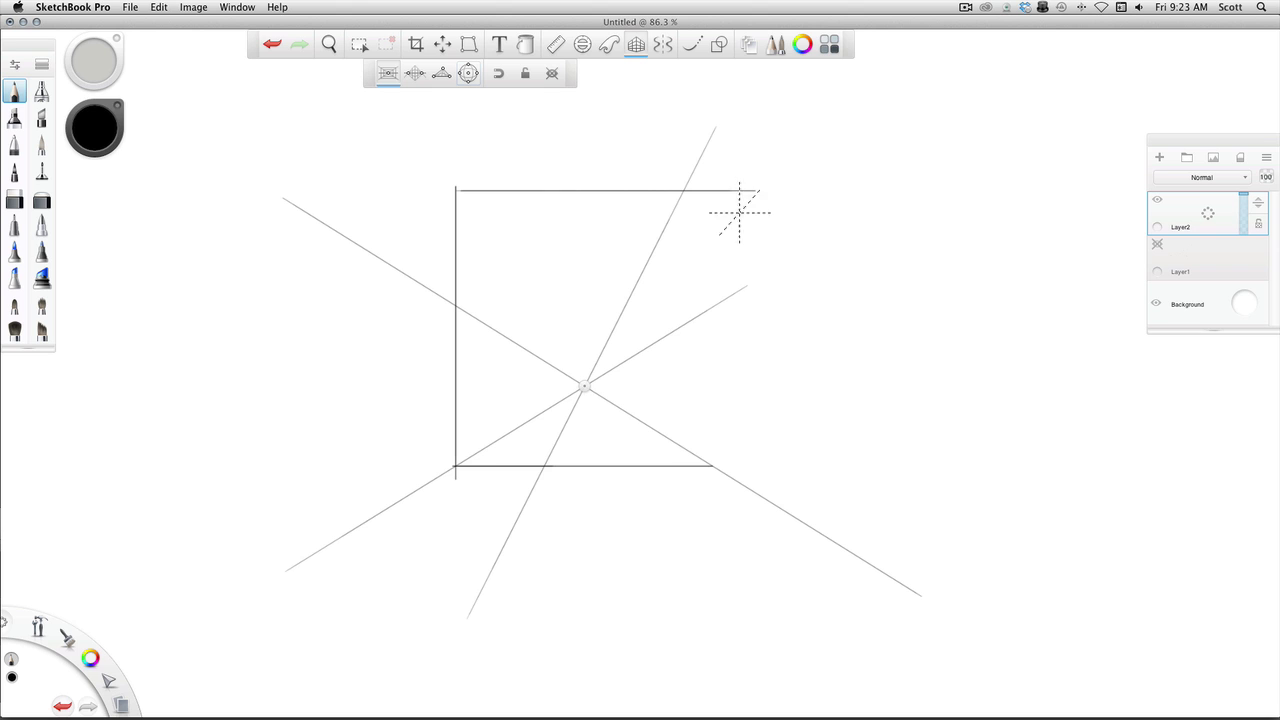
{"action": "mouse_move", "coordinate": [711, 463]}
{"action": "left_mouse_down"}
{"action": "mouse_move", "coordinate": [716, 203]}
{"action": "mouse_move", "coordinate": [713, 478]}
{"action": "left_mouse_up"}
{"action": "left_click_drag", "start_coordinate": [798, 60], "coordinate": [568, 405]}
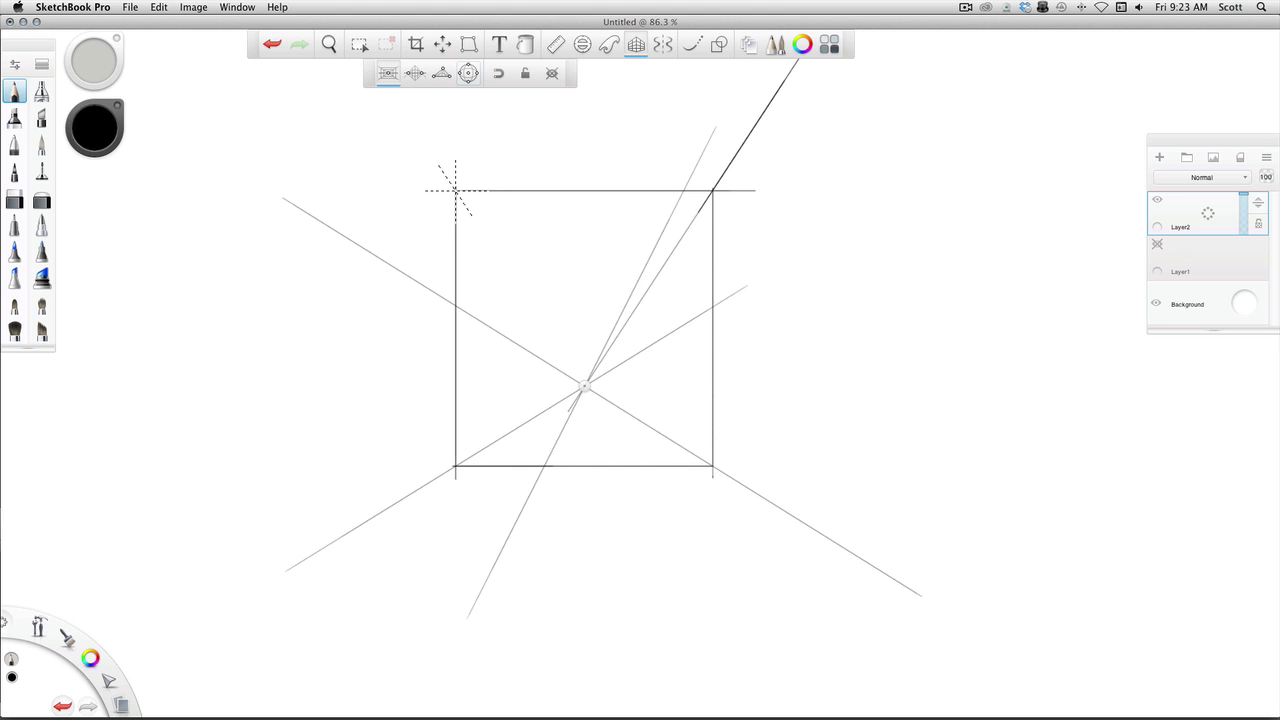
{"action": "mouse_move", "coordinate": [455, 189]}
{"action": "left_mouse_down"}
{"action": "mouse_move", "coordinate": [414, 128]}
{"action": "mouse_move", "coordinate": [582, 382]}
{"action": "mouse_move", "coordinate": [394, 129]}
{"action": "mouse_move", "coordinate": [599, 508]}
{"action": "left_mouse_up"}
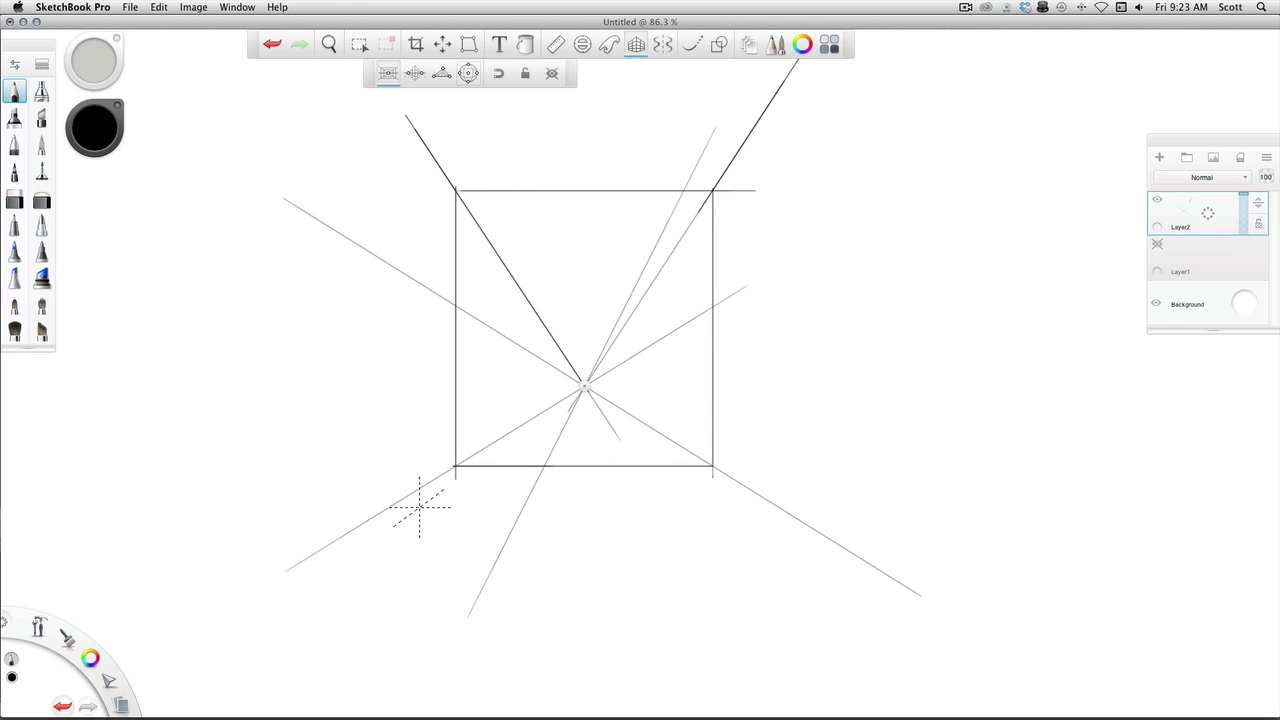
- Add a horizontal ground line below the square and a horizon line through the vanishing point
{"action": "left_click_drag", "start_coordinate": [392, 504], "coordinate": [862, 516]}
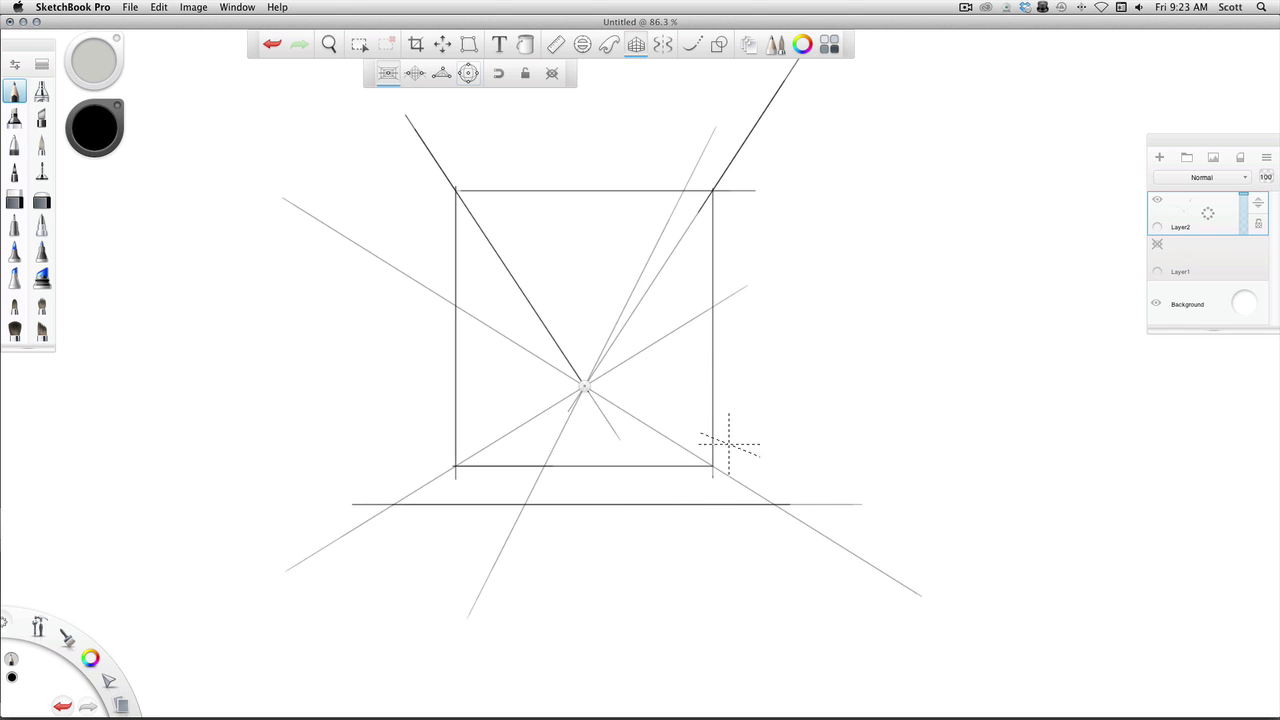
{"action": "mouse_move", "coordinate": [585, 386]}
{"action": "mouse_move", "coordinate": [605, 386]}
{"action": "left_mouse_down"}
{"action": "mouse_move", "coordinate": [1100, 388]}
{"action": "mouse_move", "coordinate": [183, 388]}
{"action": "mouse_move", "coordinate": [1170, 390]}
{"action": "left_mouse_up"}
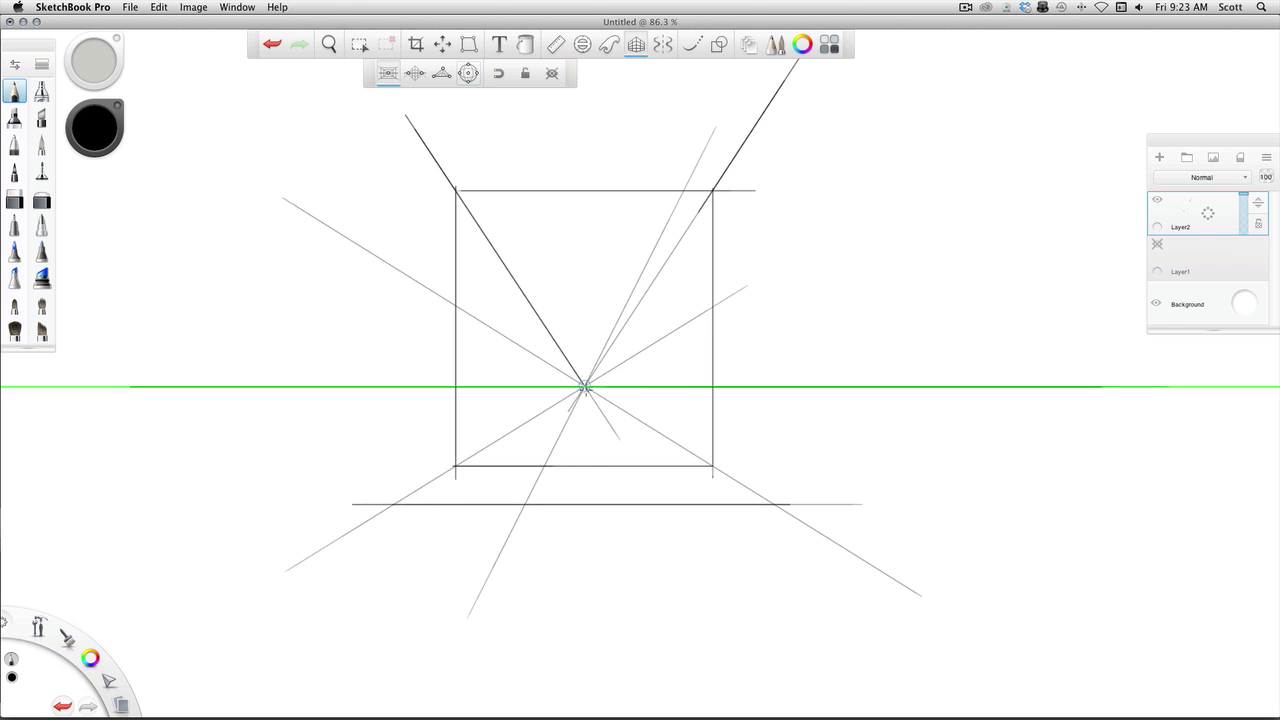
- With guides off, try a straight line from the lower line using the Line tool, then undo it
{"action": "left_click", "coordinate": [636, 45]}
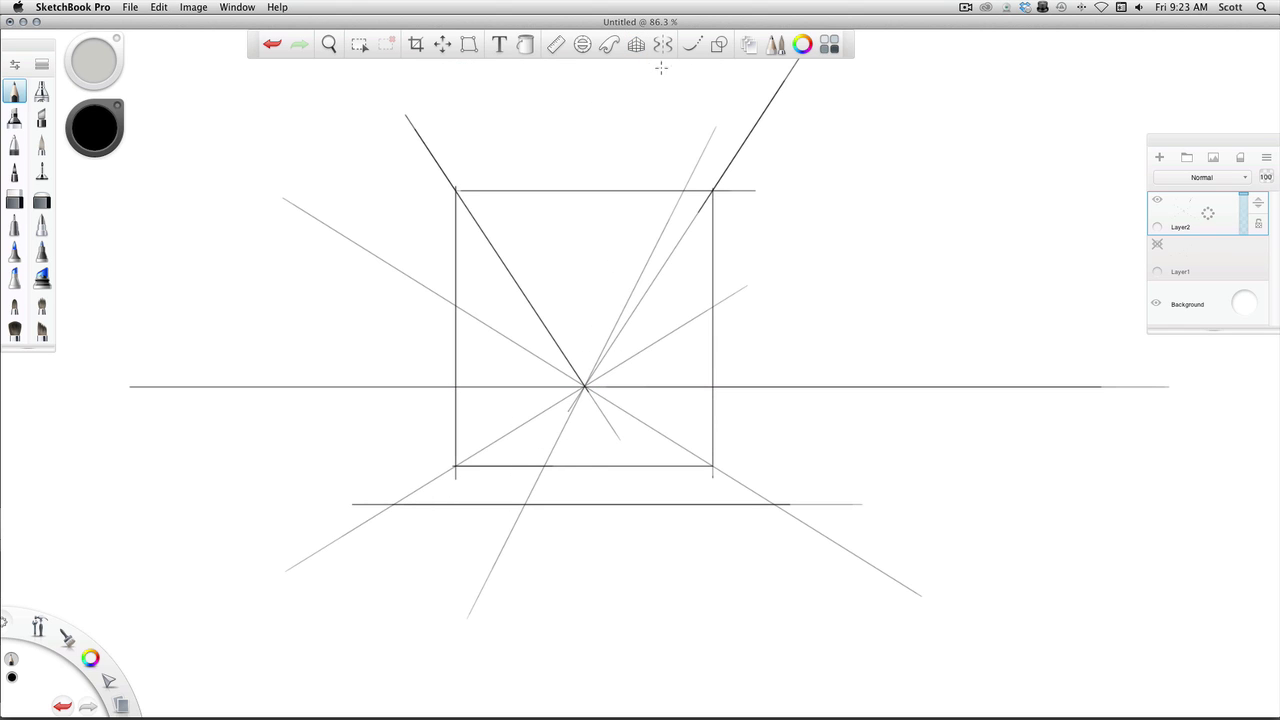
{"action": "left_click", "coordinate": [720, 46]}
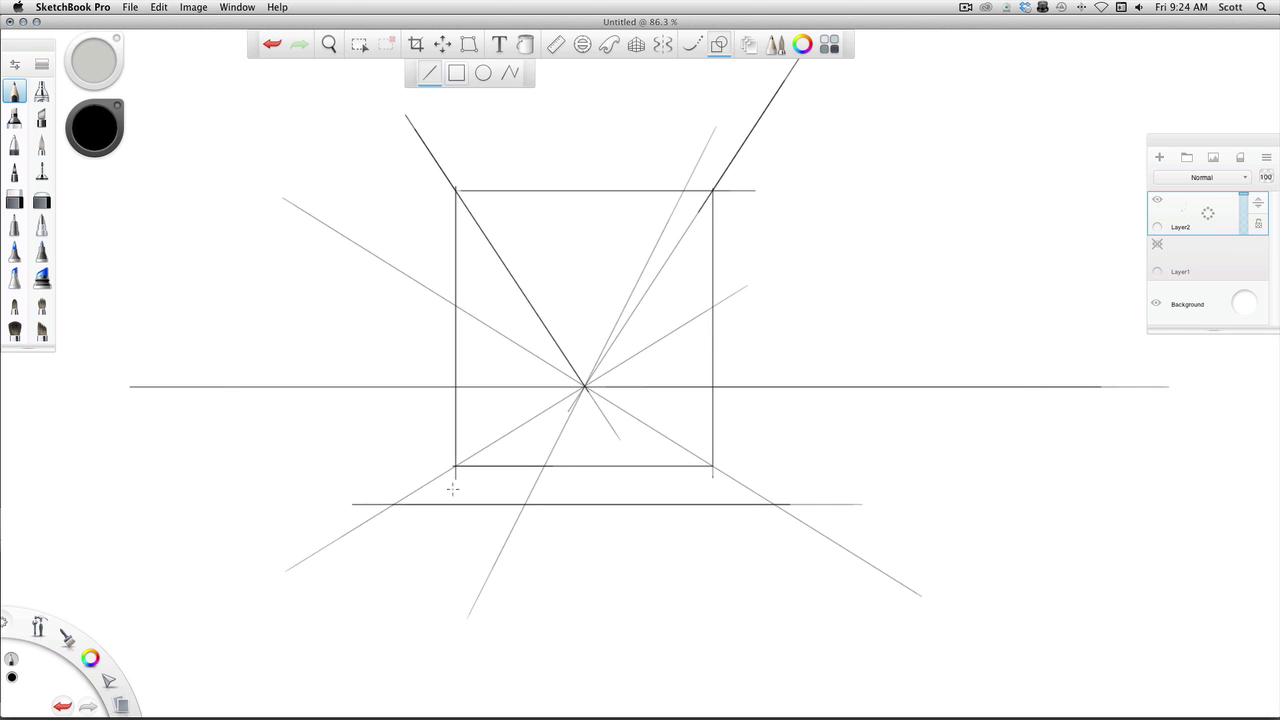
{"action": "key", "text": "bracketleft"}
{"action": "left_click_drag", "start_coordinate": [695, 452], "coordinate": [576, 459]}
{"action": "key", "text": "super+z"}
- With Perspective Guides back on, draw a long near-vertical line through the vanishing point
{"action": "left_click", "coordinate": [636, 46]}
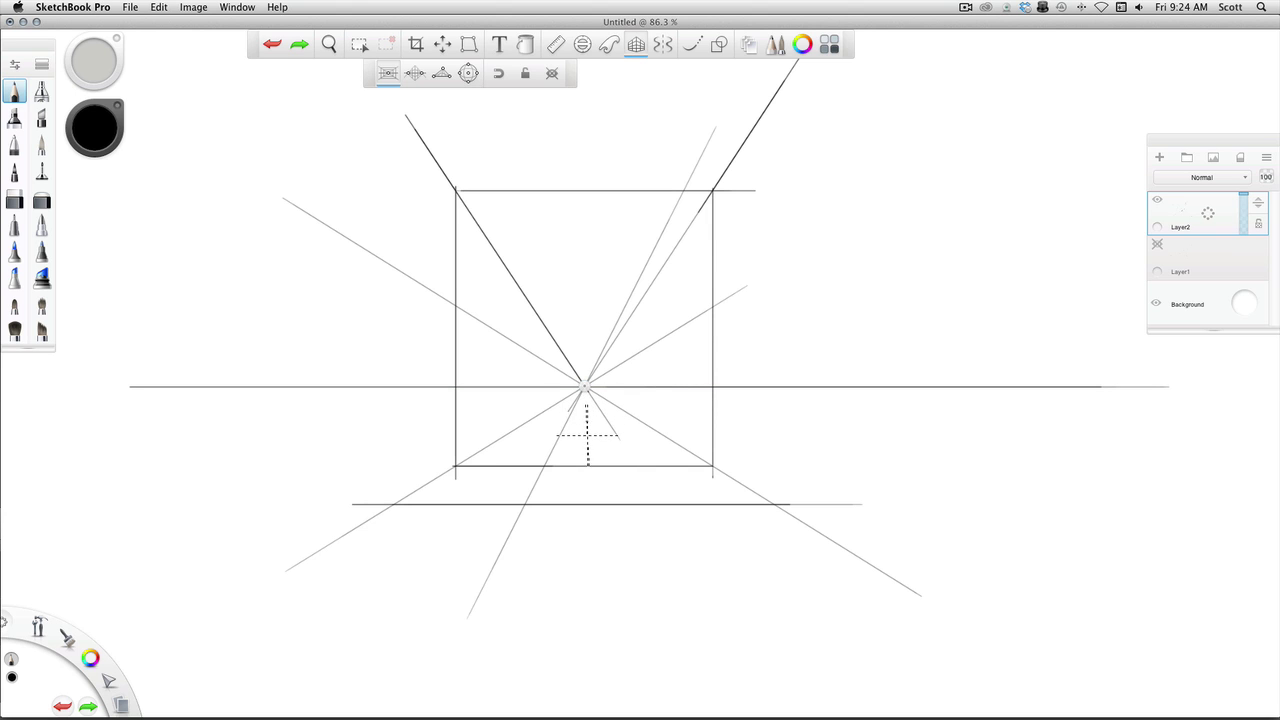
{"action": "left_click_drag", "start_coordinate": [588, 410], "coordinate": [611, 528]}
{"action": "left_click_drag", "start_coordinate": [572, 310], "coordinate": [621, 604]}
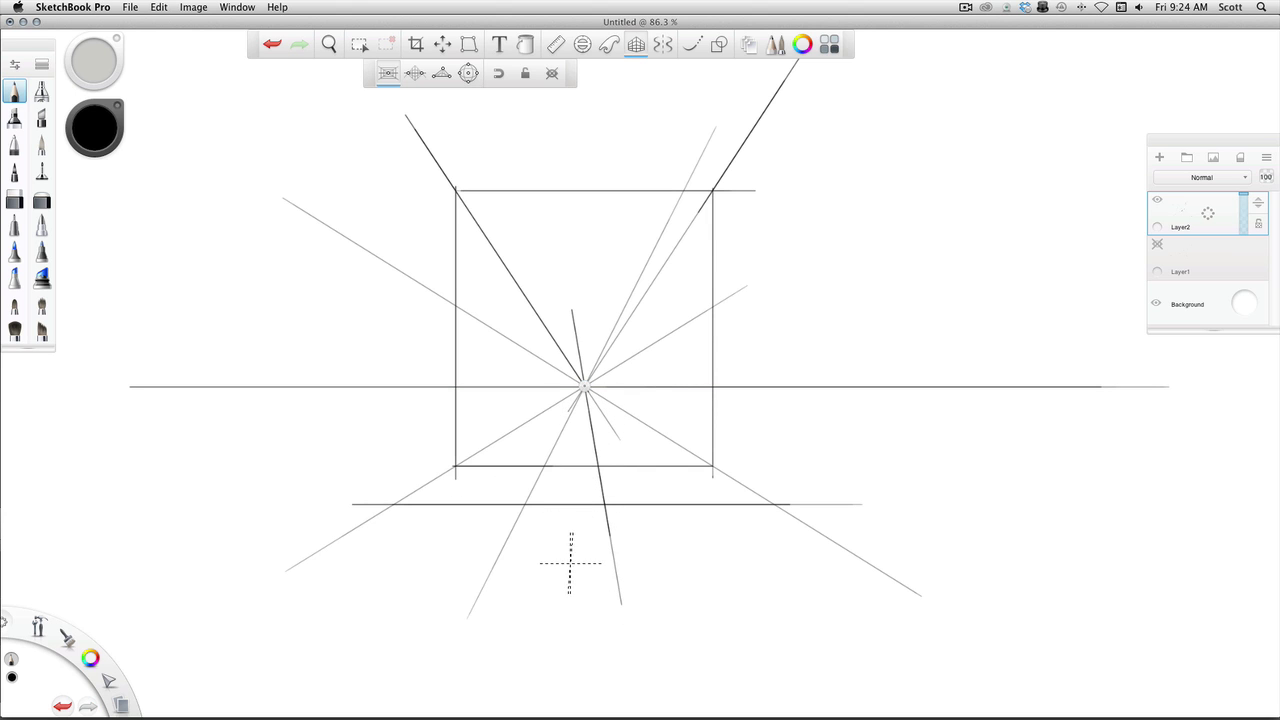
- Draw a long straight line from the ground line's left end up to the horizon's right side
{"action": "left_click", "coordinate": [635, 48]}
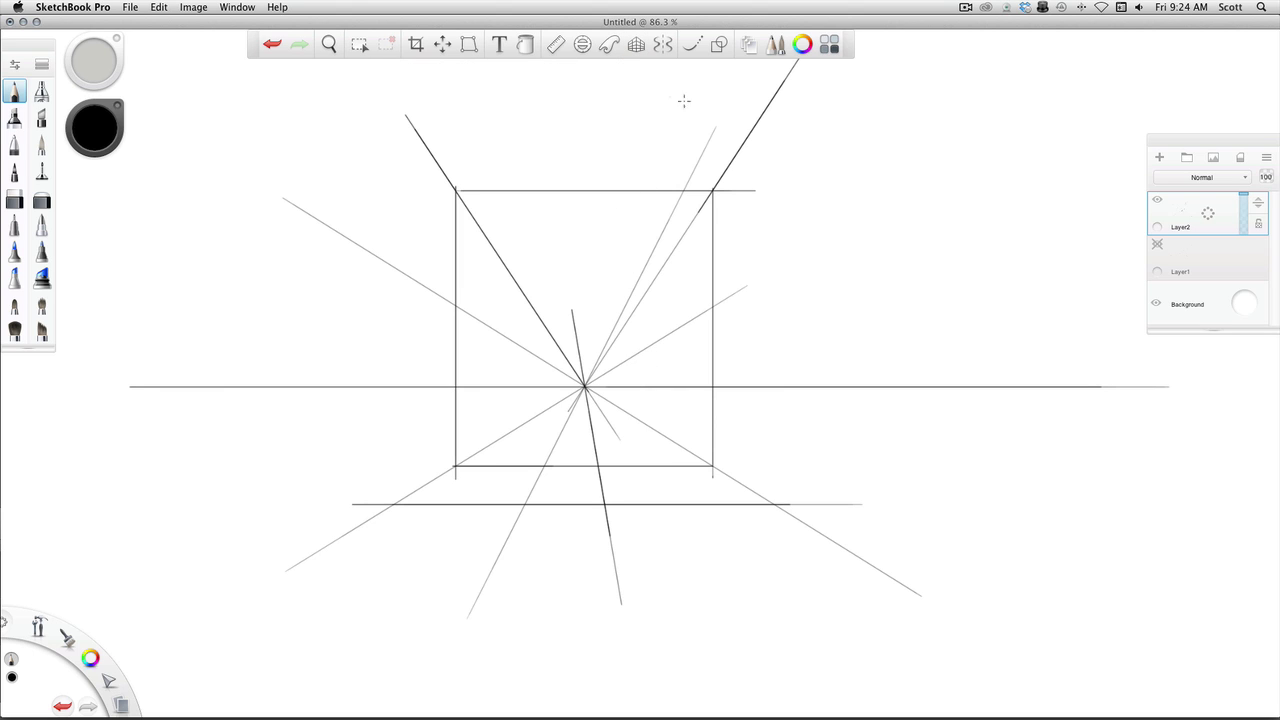
{"action": "left_click", "coordinate": [719, 44]}
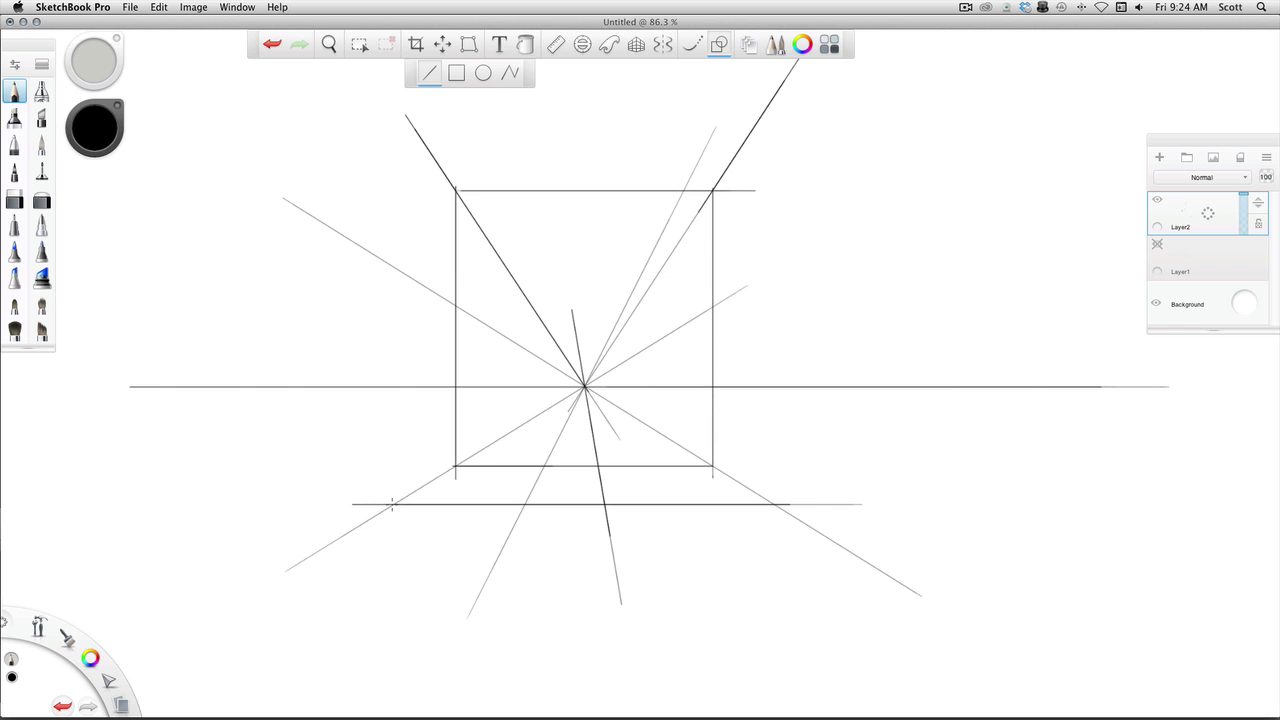
{"action": "left_click_drag", "start_coordinate": [700, 458], "coordinate": [1087, 370]}
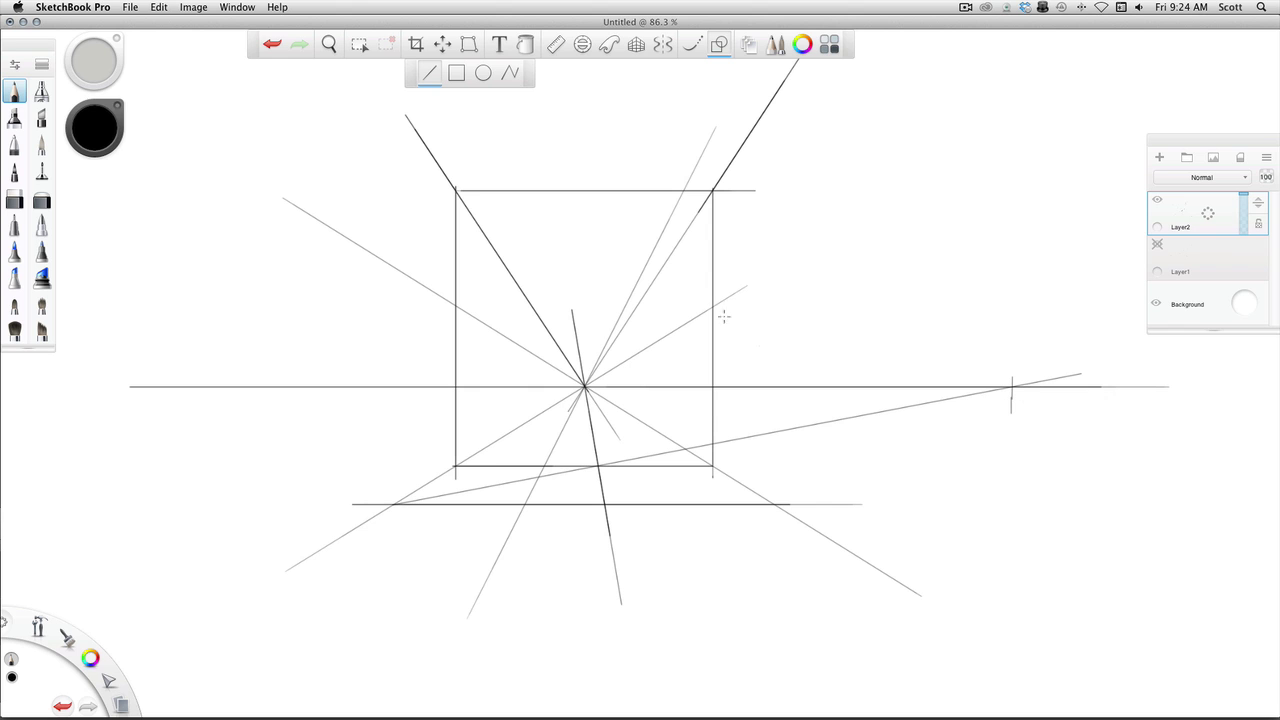
- Move the vanishing point to the horizon's right mark and draw lines from the lower left converging on it
{"action": "left_click", "coordinate": [636, 44]}
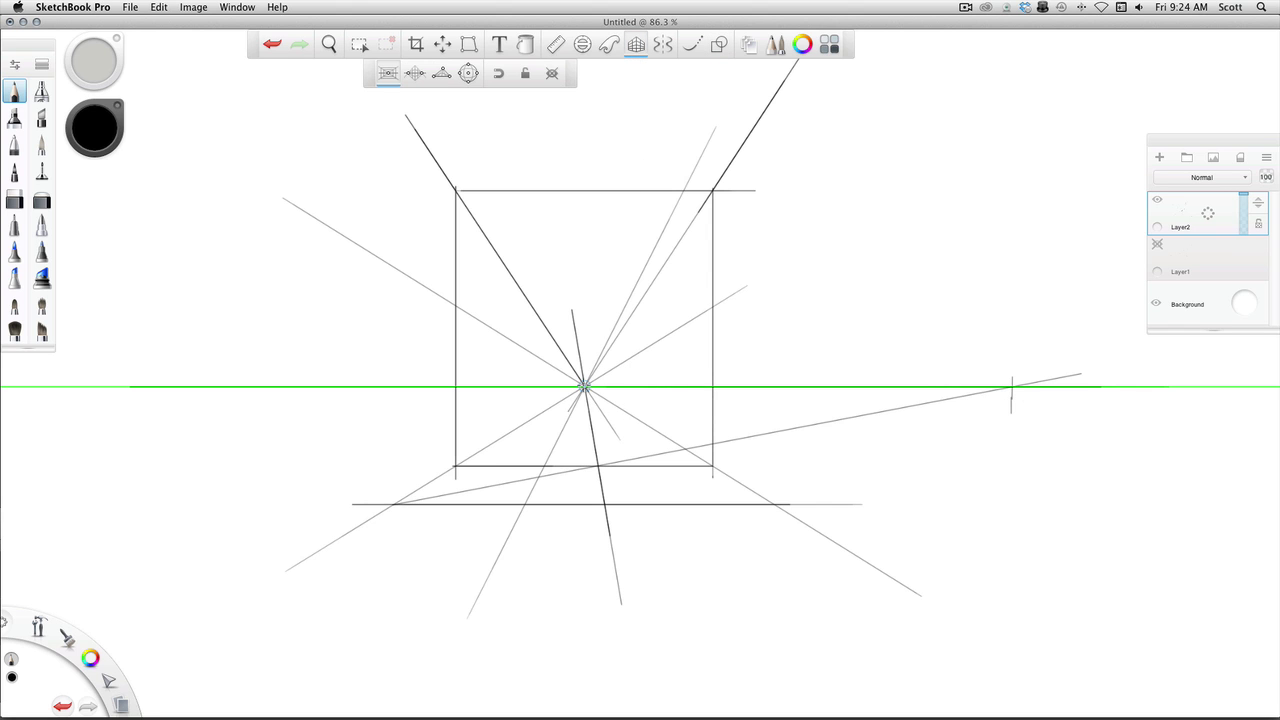
{"action": "left_click_drag", "start_coordinate": [586, 386], "coordinate": [1012, 390]}
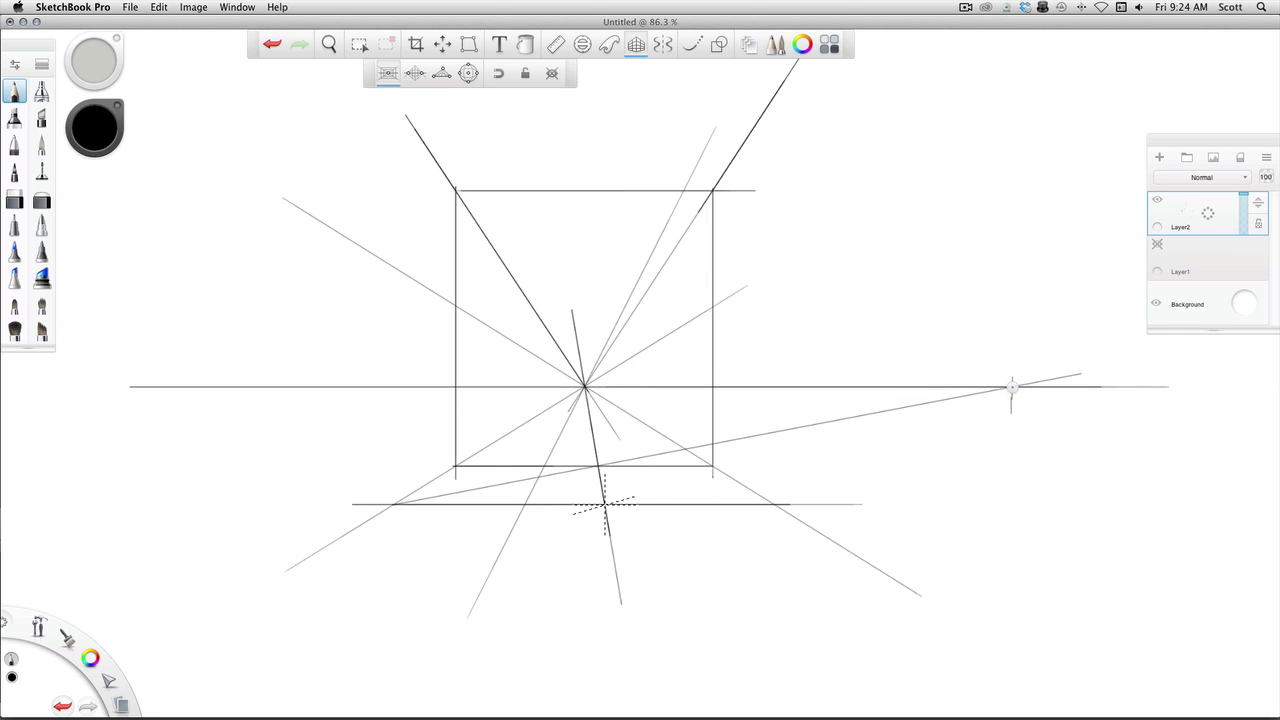
{"action": "mouse_move", "coordinate": [243, 607]}
{"action": "left_mouse_down"}
{"action": "mouse_move", "coordinate": [1011, 388]}
{"action": "mouse_move", "coordinate": [214, 614]}
{"action": "left_mouse_up"}
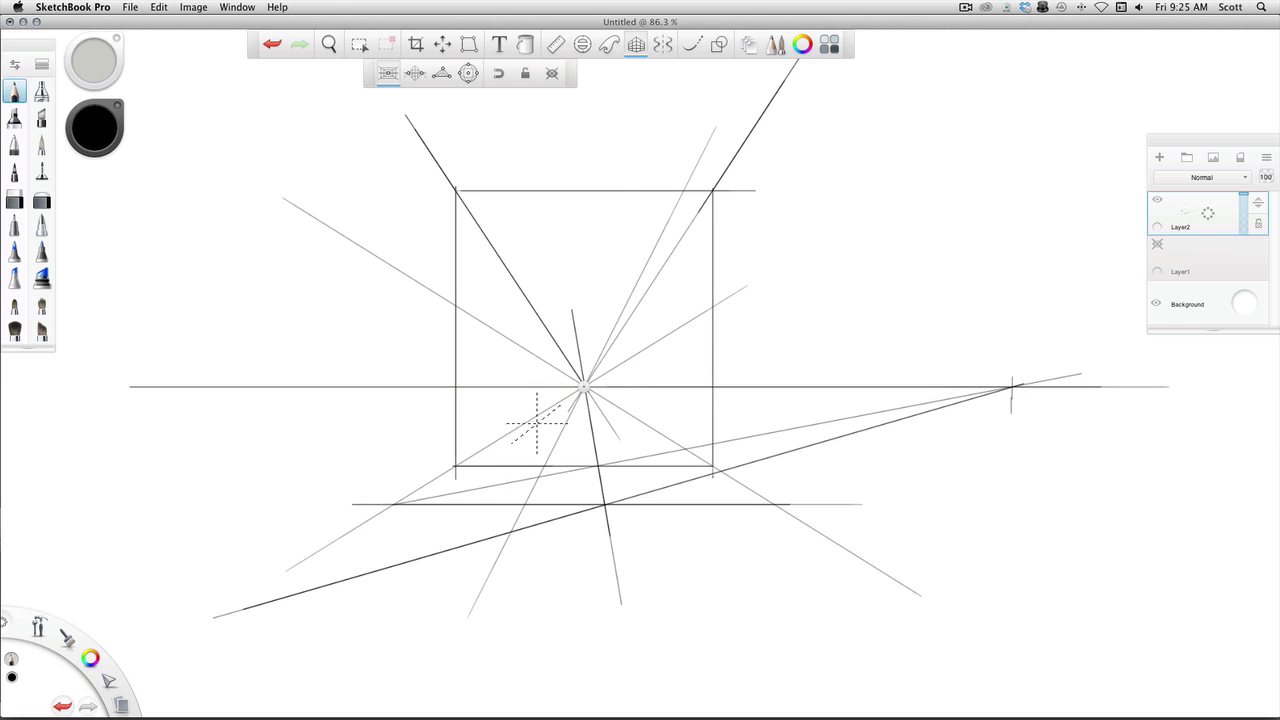
{"action": "mouse_move", "coordinate": [462, 459]}
{"action": "left_mouse_down"}
{"action": "mouse_move", "coordinate": [182, 630]}
{"action": "mouse_move", "coordinate": [628, 618]}
{"action": "left_mouse_up"}
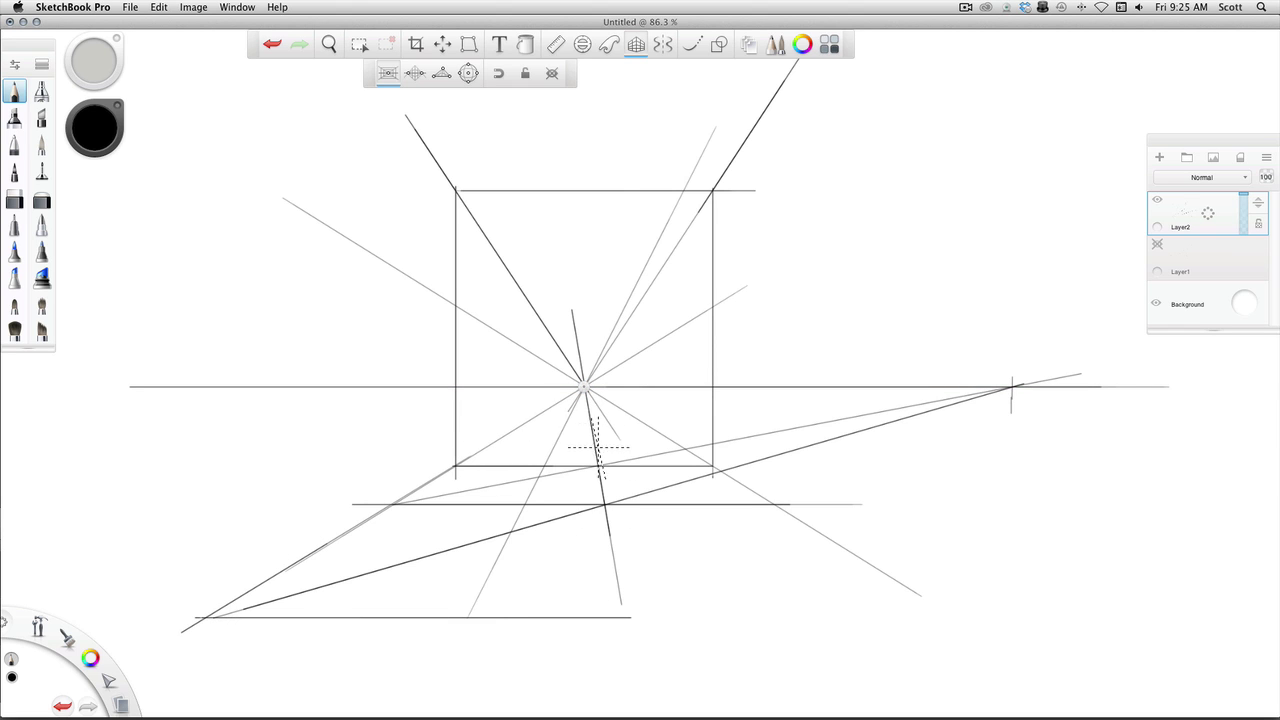
- Draw vertical lines below the central vanishing point, the larger square's left side, and darken the bottom line
{"action": "left_click_drag", "start_coordinate": [586, 393], "coordinate": [634, 655]}
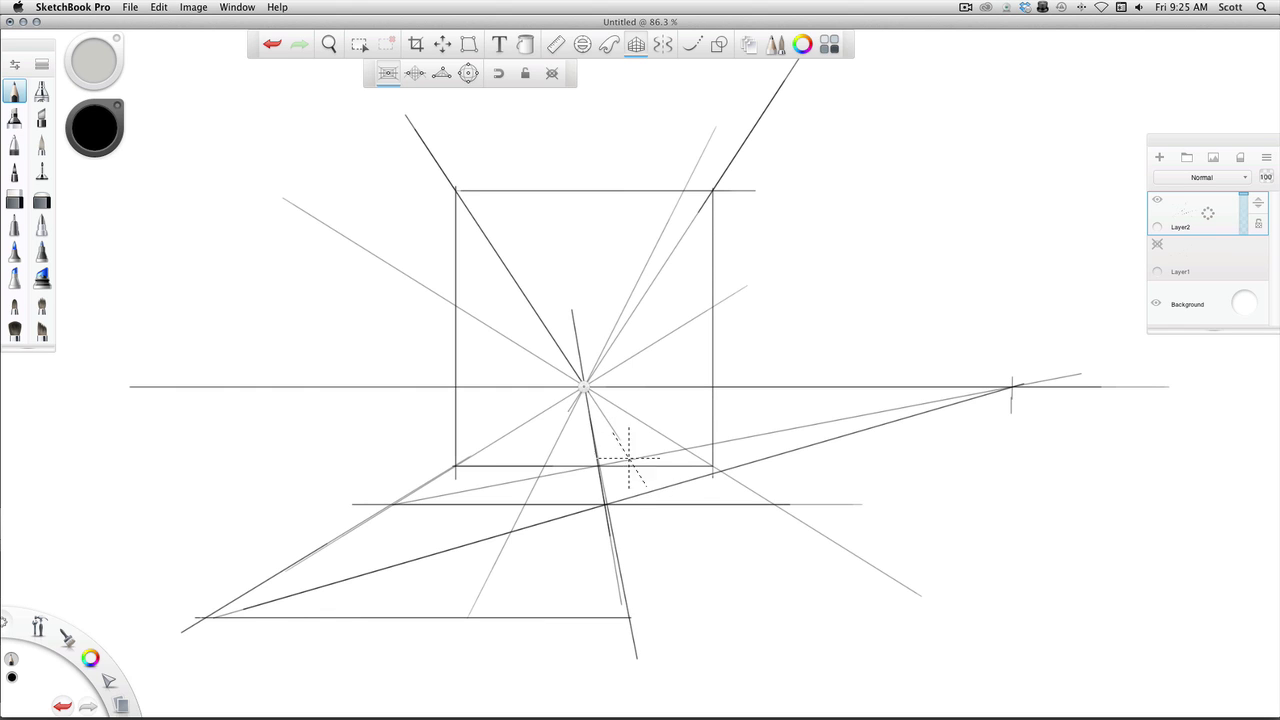
{"action": "left_click_drag", "start_coordinate": [587, 395], "coordinate": [626, 615]}
{"action": "mouse_move", "coordinate": [410, 120]}
{"action": "left_mouse_down"}
{"action": "mouse_move", "coordinate": [410, 508]}
{"action": "mouse_move", "coordinate": [410, 121]}
{"action": "mouse_move", "coordinate": [703, 131]}
{"action": "mouse_move", "coordinate": [663, 163]}
{"action": "mouse_move", "coordinate": [756, 123]}
{"action": "mouse_move", "coordinate": [760, 497]}
{"action": "mouse_move", "coordinate": [410, 495]}
{"action": "left_mouse_up"}
{"action": "left_click_drag", "start_coordinate": [579, 498], "coordinate": [757, 497]}
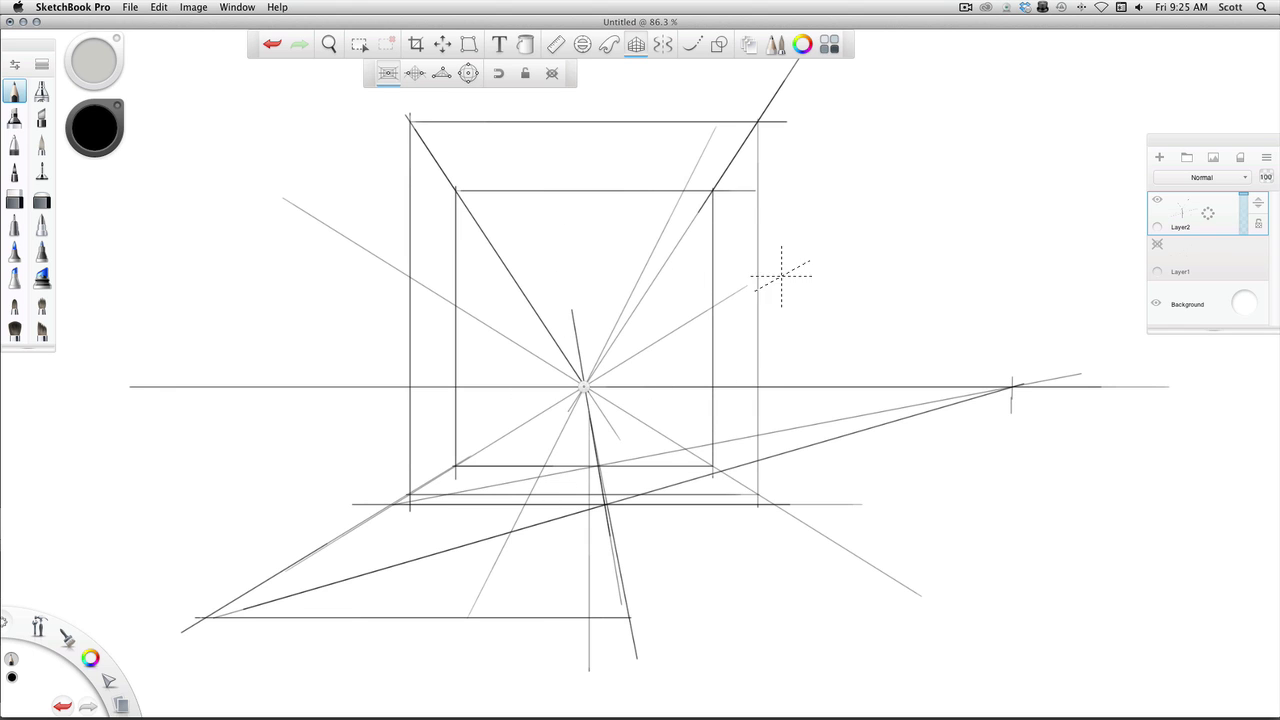
- Hide Layer2, add Layer3, and switch the guide to two-point perspective
{"action": "left_click", "coordinate": [1158, 201]}
{"action": "left_click", "coordinate": [1159, 157]}
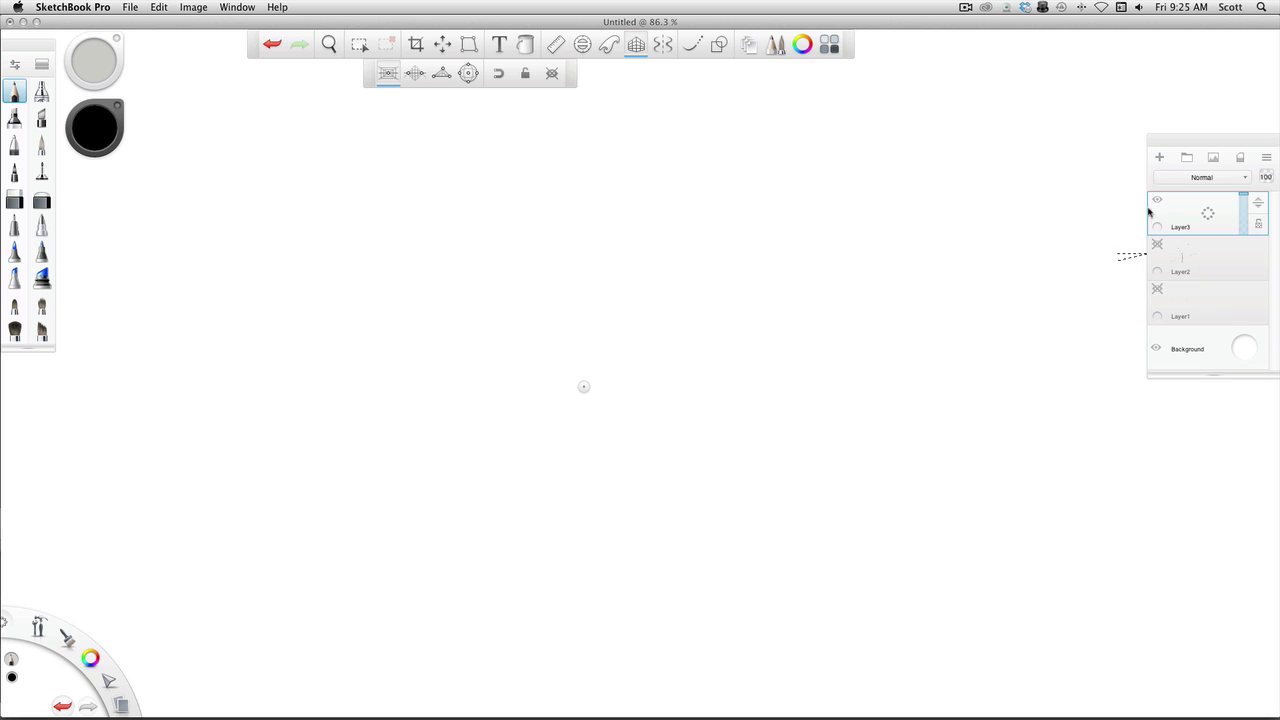
{"action": "left_click", "coordinate": [415, 74]}
- Zoom out to 37.1% and drag the right vanishing point toward the canvas edge
{"action": "key", "text": "space"}
{"action": "left_click_drag", "start_coordinate": [580, 357], "coordinate": [517, 469]}
{"action": "key", "text": "space"}
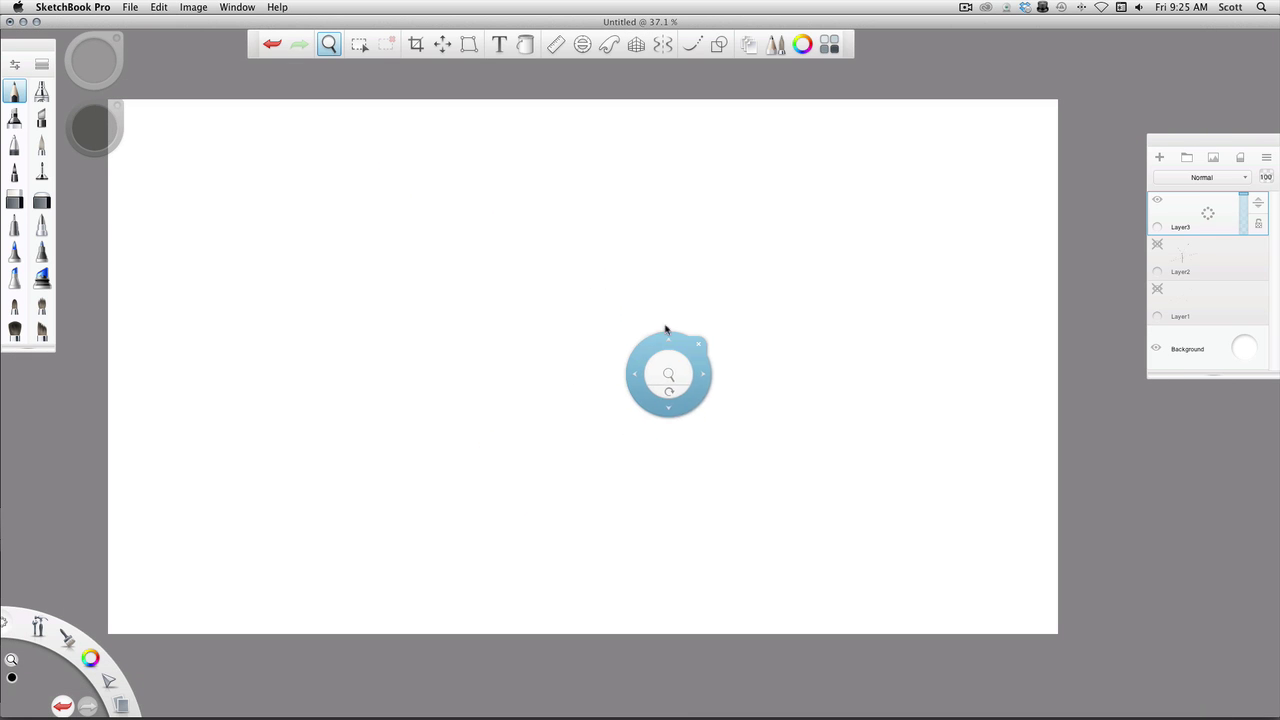
{"action": "left_click", "coordinate": [636, 44]}
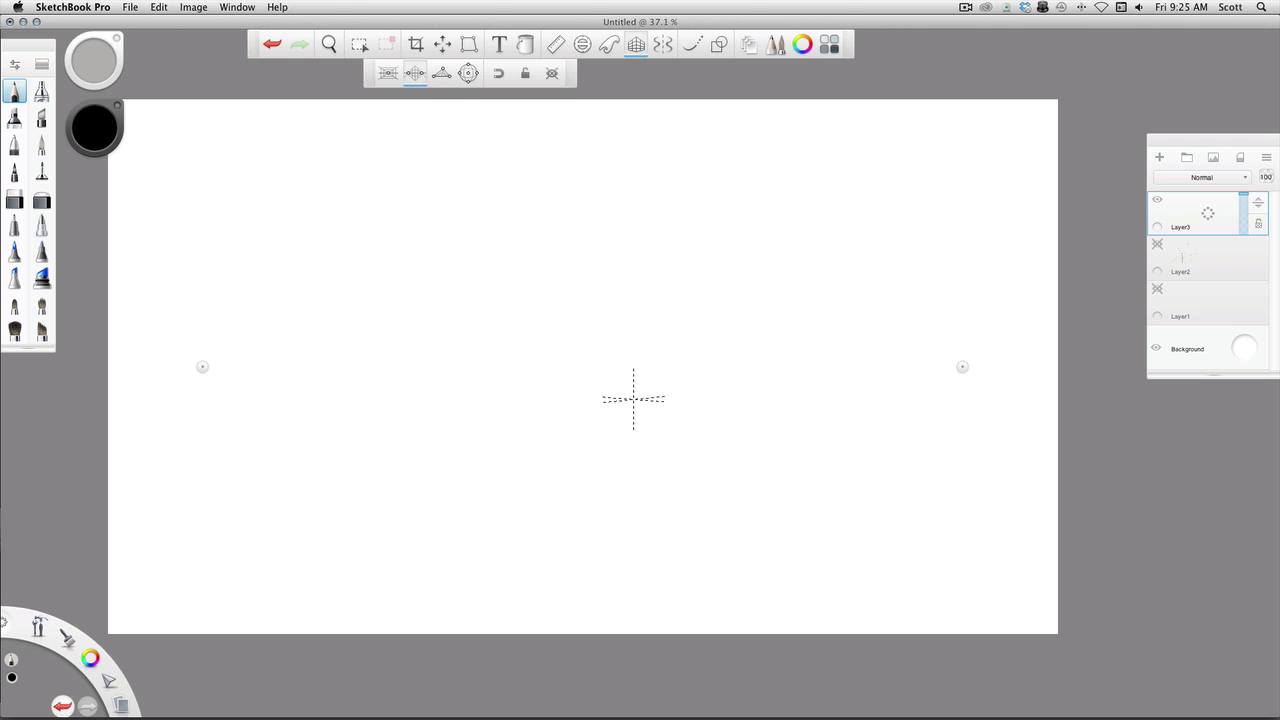
{"action": "left_click_drag", "start_coordinate": [966, 368], "coordinate": [1026, 373]}
- Zoom to about 50% and draw the box's two receding ground lines, front vertical, and top-left receding edge
{"action": "left_click", "coordinate": [329, 43]}
{"action": "mouse_move", "coordinate": [560, 432]}
{"action": "left_mouse_down"}
{"action": "mouse_move", "coordinate": [600, 397]}
{"action": "mouse_move", "coordinate": [129, 163]}
{"action": "mouse_move", "coordinate": [115, 114]}
{"action": "mouse_move", "coordinate": [578, 66]}
{"action": "left_mouse_up"}
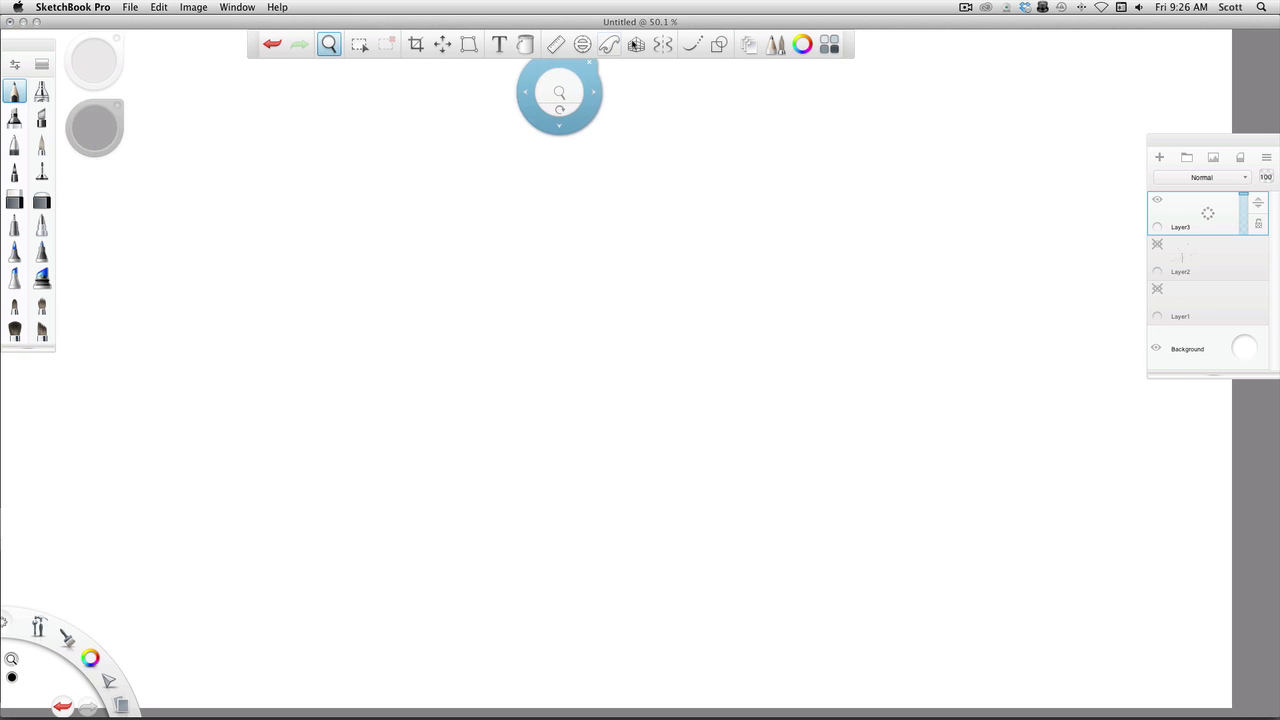
{"action": "left_click", "coordinate": [636, 44]}
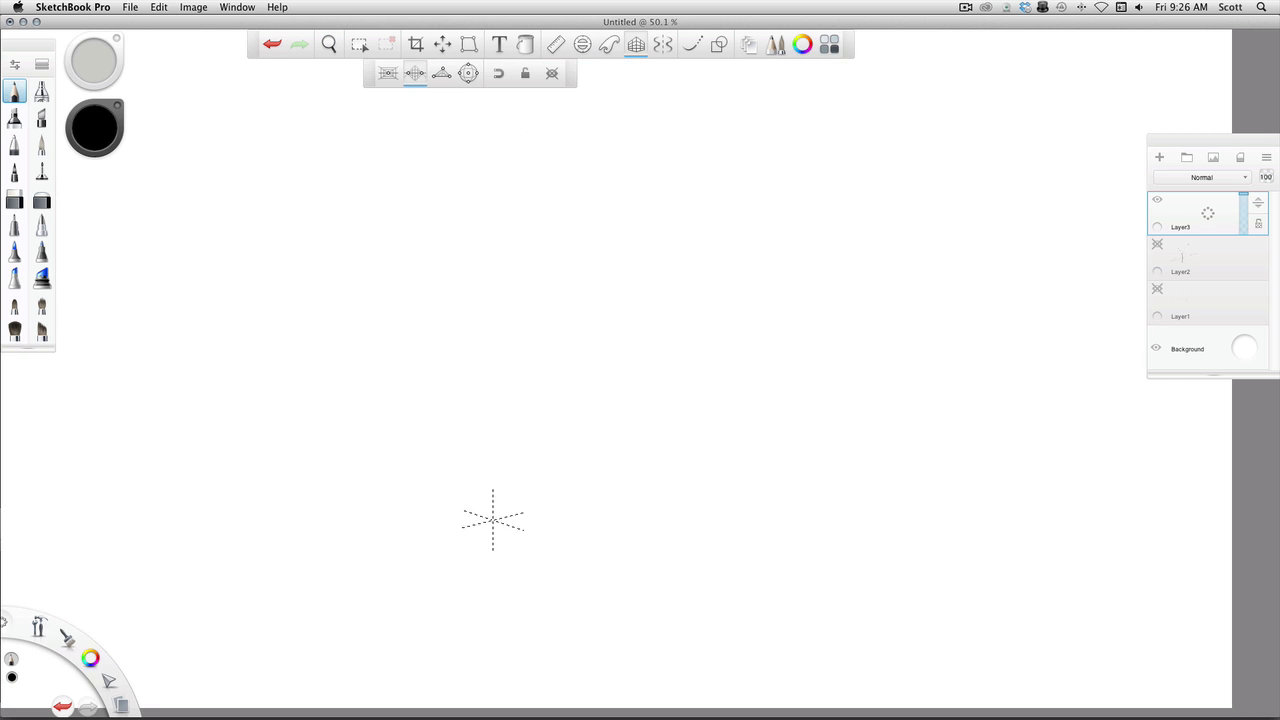
{"action": "left_click_drag", "start_coordinate": [200, 463], "coordinate": [591, 614]}
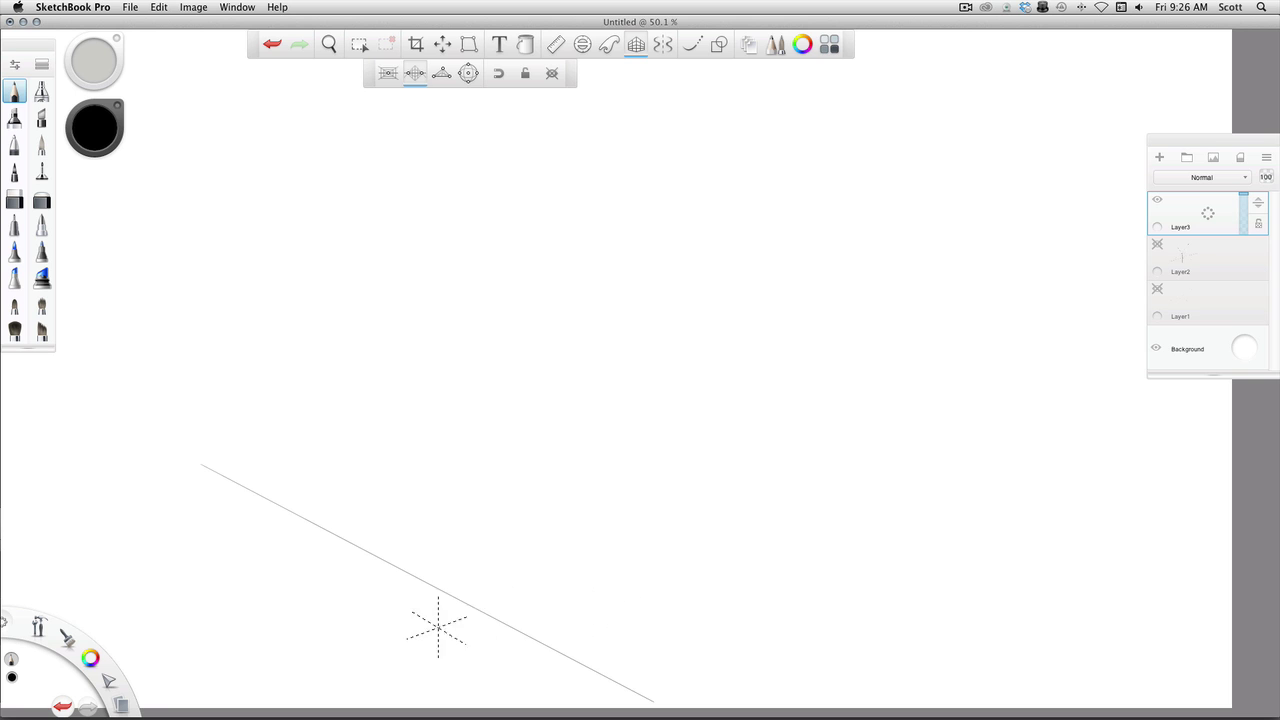
{"action": "left_click_drag", "start_coordinate": [438, 628], "coordinate": [1059, 398]}
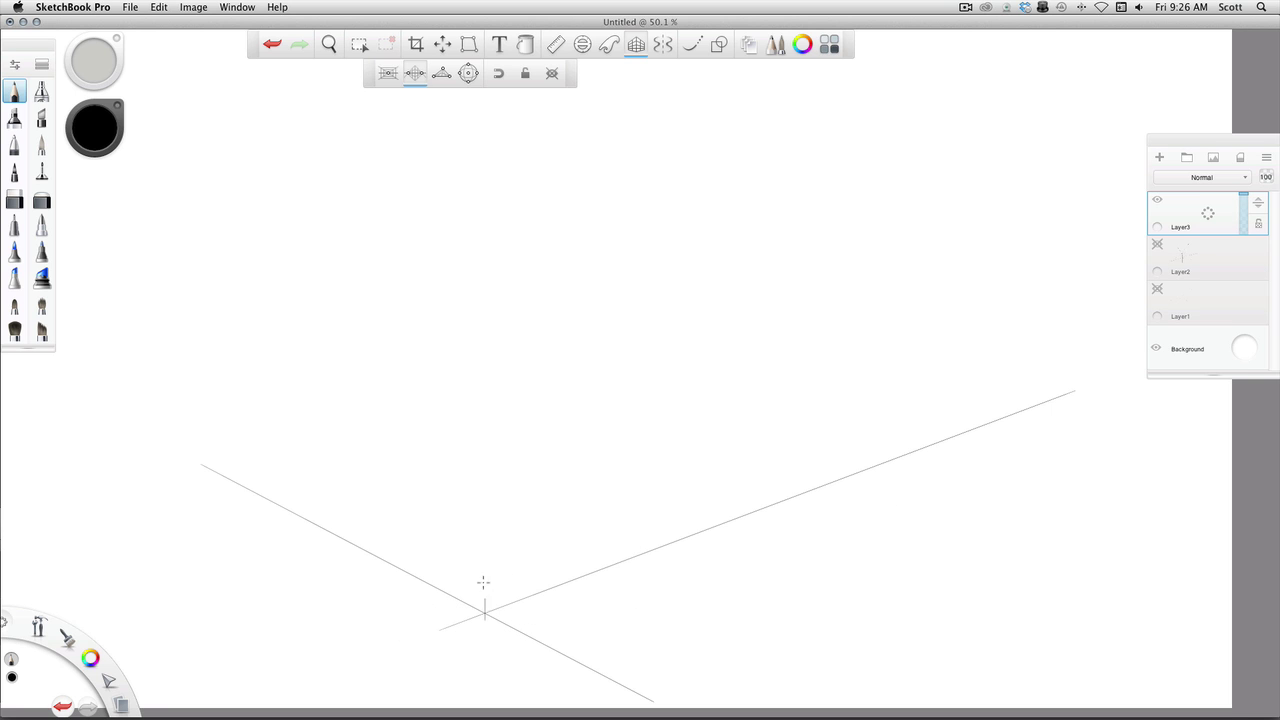
{"action": "mouse_move", "coordinate": [484, 606]}
{"action": "left_mouse_down"}
{"action": "mouse_move", "coordinate": [486, 130]}
{"action": "mouse_move", "coordinate": [1085, 320]}
{"action": "left_mouse_up"}
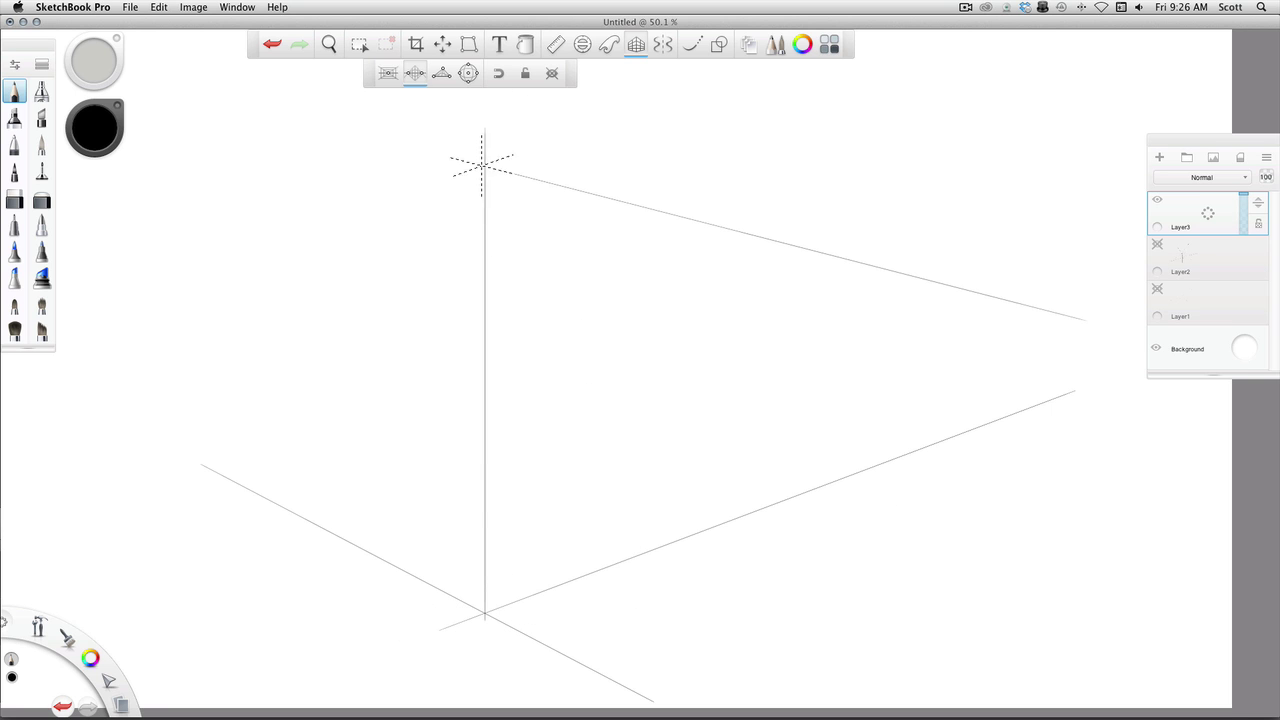
{"action": "left_click_drag", "start_coordinate": [485, 167], "coordinate": [60, 316]}
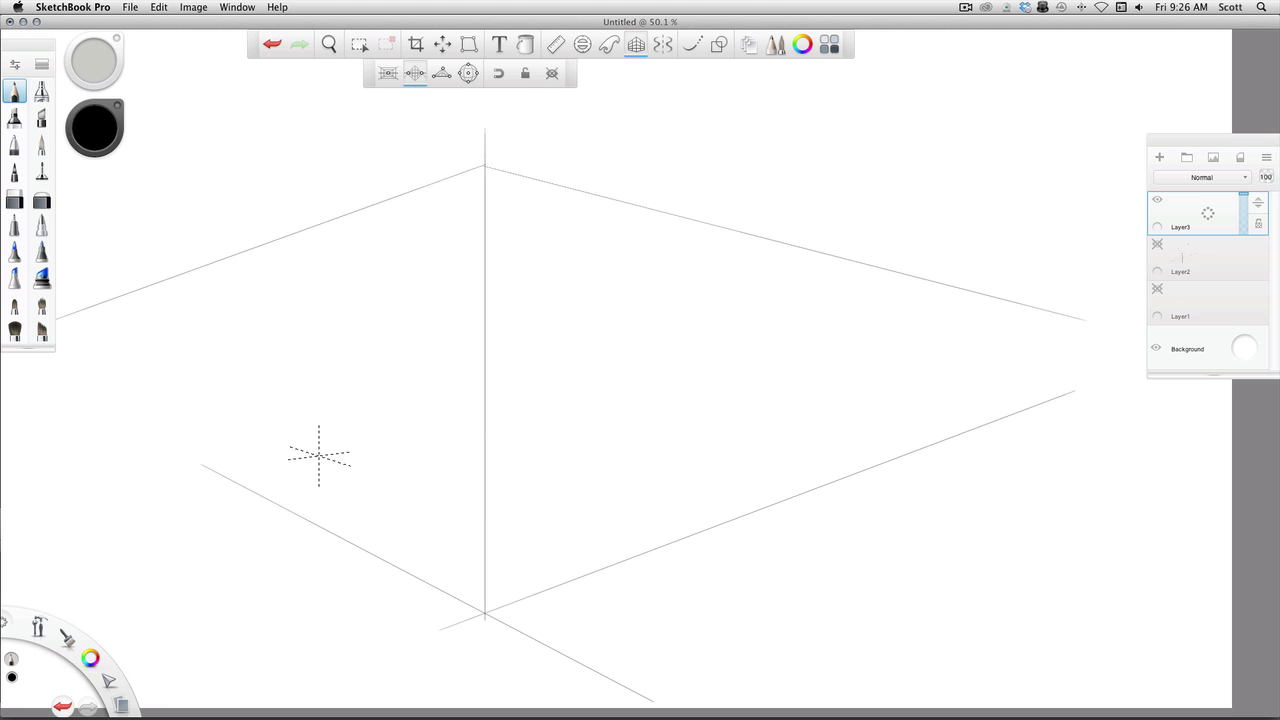
- Add the box's left, right and back vertical edges and its top edges
{"action": "mouse_move", "coordinate": [221, 472]}
{"action": "left_mouse_down"}
{"action": "mouse_move", "coordinate": [211, 229]}
{"action": "mouse_move", "coordinate": [241, 227]}
{"action": "left_mouse_up"}
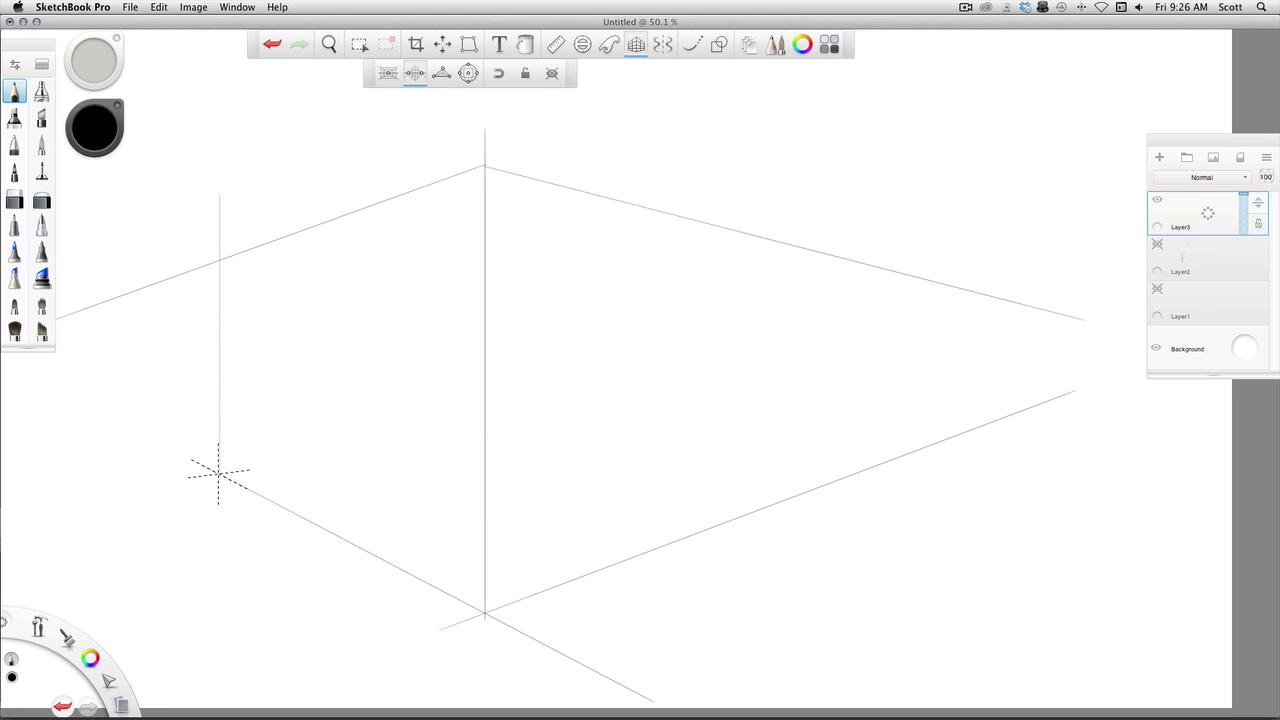
{"action": "left_click_drag", "start_coordinate": [219, 474], "coordinate": [915, 383]}
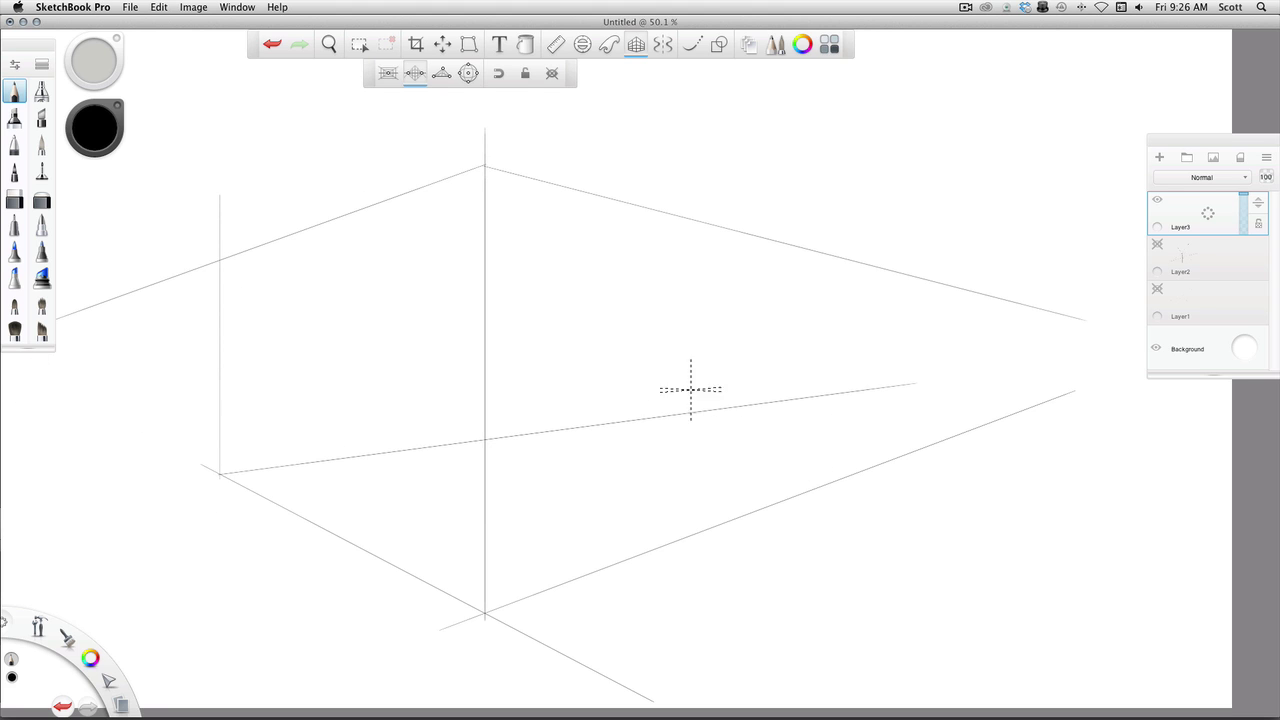
{"action": "mouse_move", "coordinate": [860, 248]}
{"action": "left_mouse_down"}
{"action": "mouse_move", "coordinate": [851, 508]}
{"action": "mouse_move", "coordinate": [434, 435]}
{"action": "left_mouse_up"}
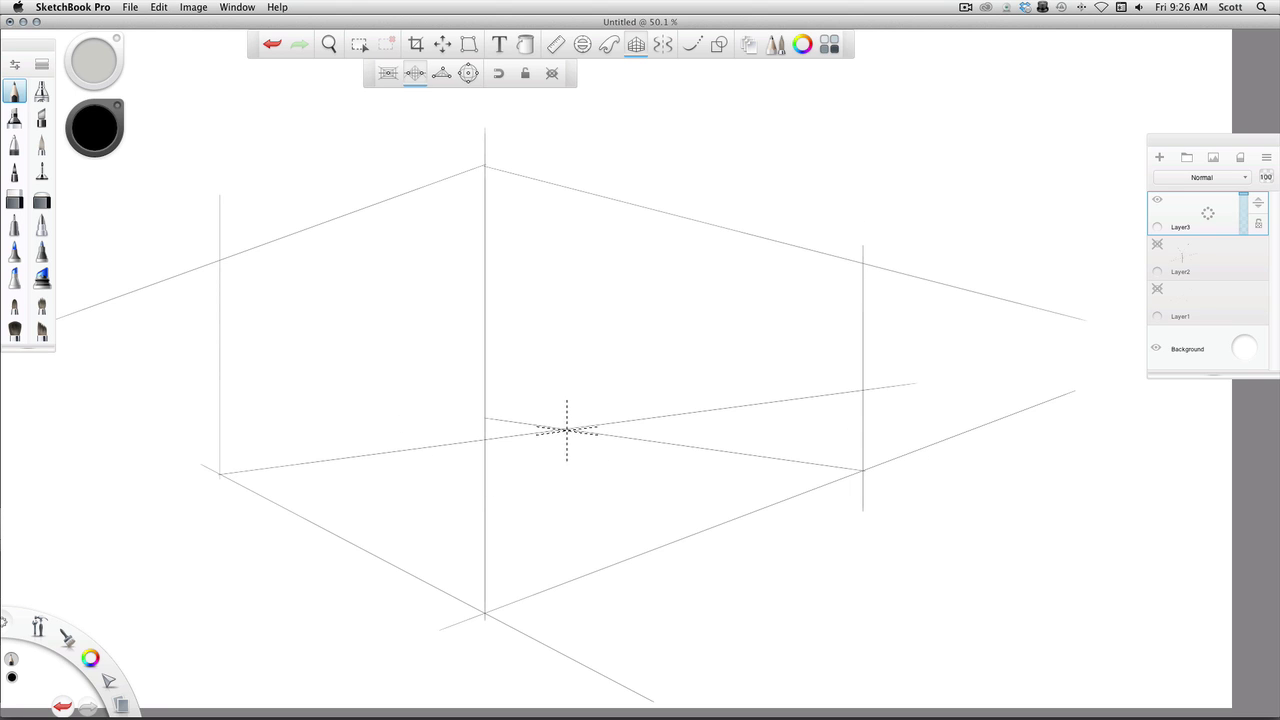
{"action": "left_click_drag", "start_coordinate": [567, 429], "coordinate": [616, 126]}
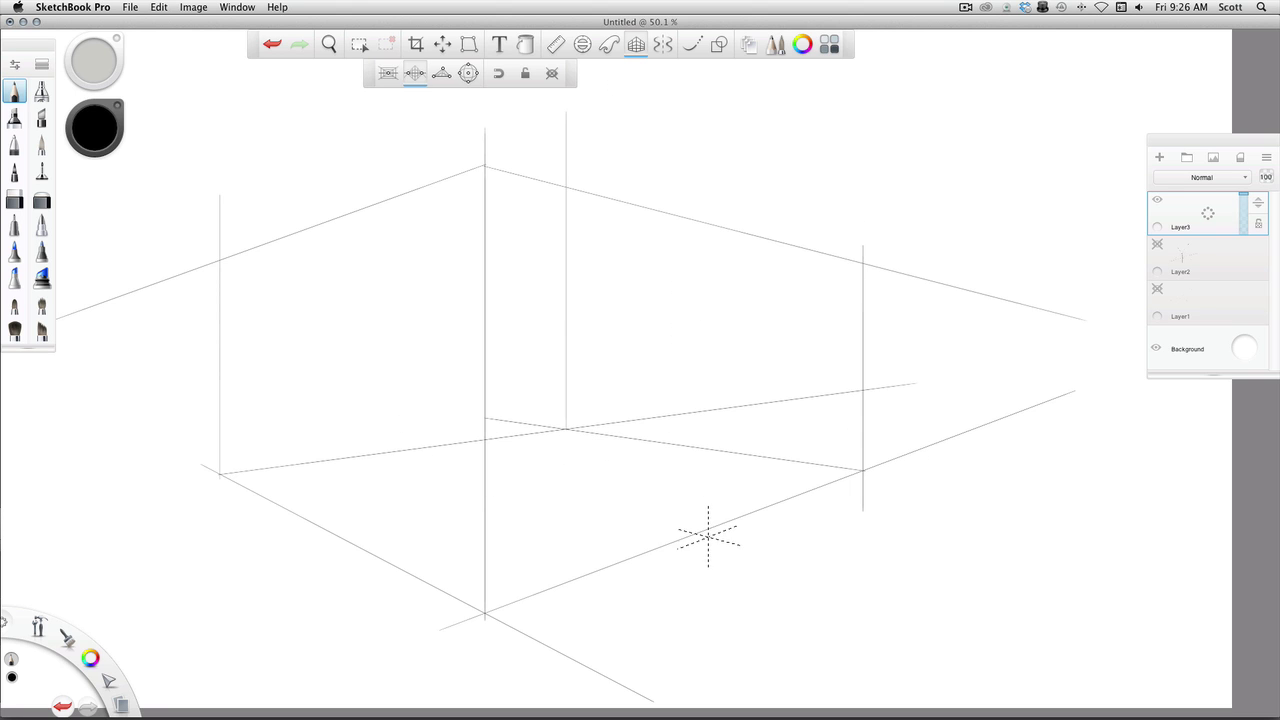
{"action": "left_click_drag", "start_coordinate": [219, 260], "coordinate": [491, 281]}
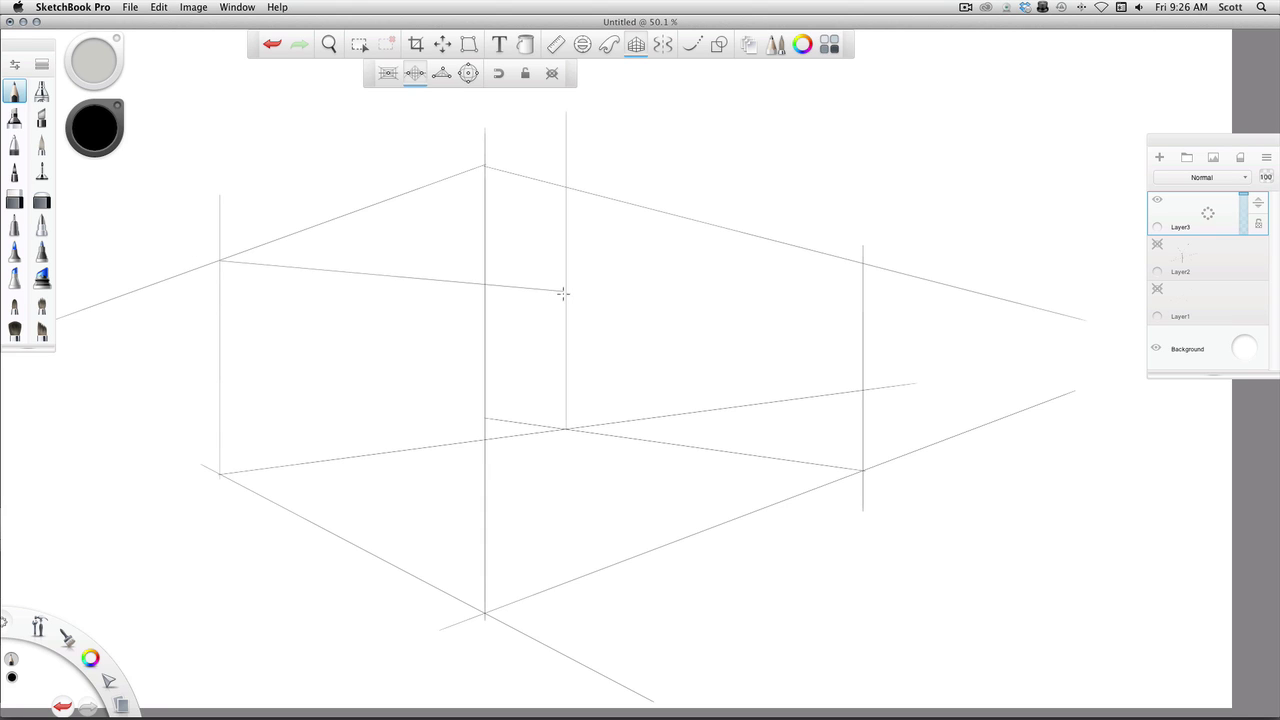
{"action": "left_click_drag", "start_coordinate": [640, 280], "coordinate": [871, 259]}
- Zoom out to see the whole canvas and hide Layer3 with the box
{"action": "left_click", "coordinate": [329, 44]}
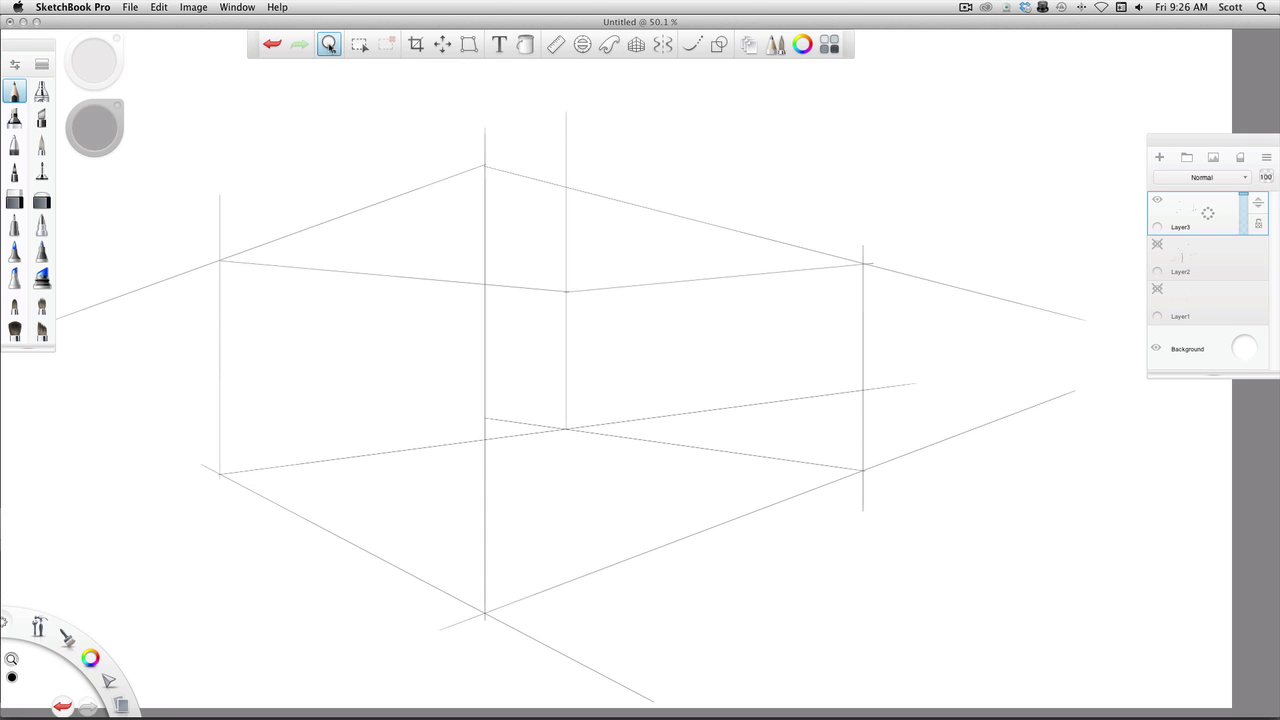
{"action": "left_click_drag", "start_coordinate": [400, 199], "coordinate": [594, 481]}
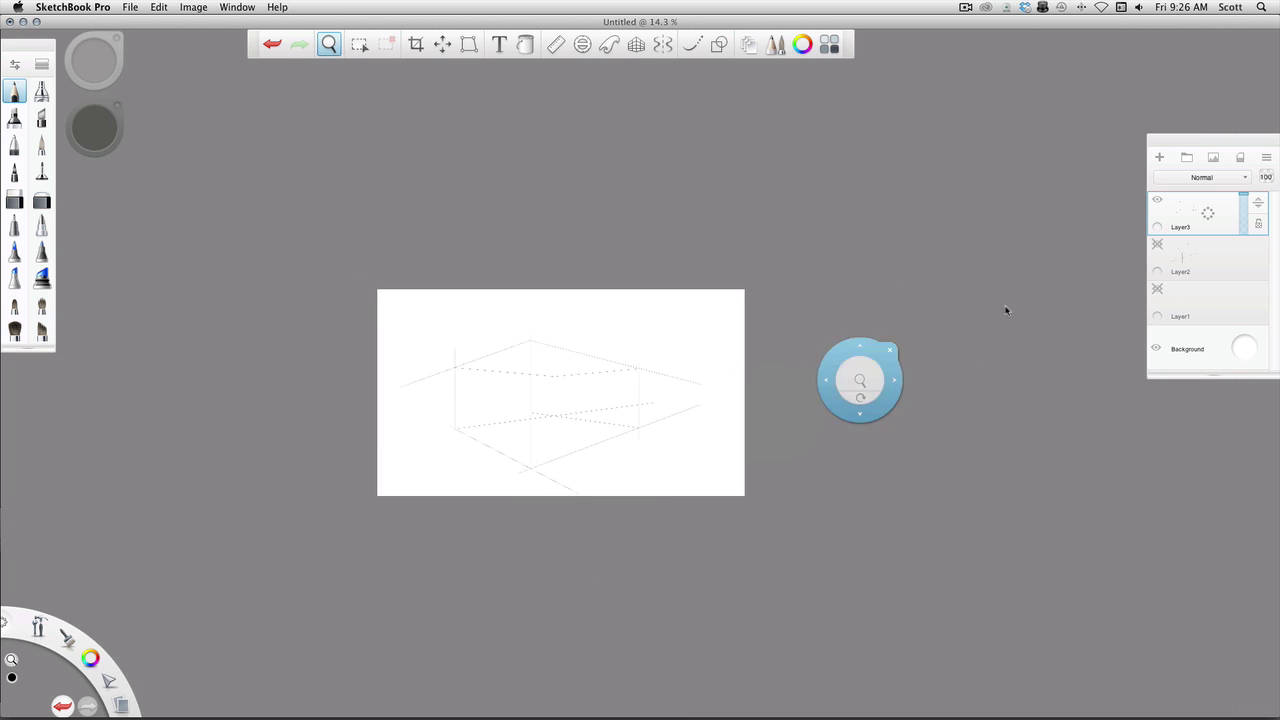
{"action": "left_click", "coordinate": [1157, 201]}
- Add Layer4 and drag both vanishing points outward onto a level horizon
{"action": "left_click", "coordinate": [1159, 157]}
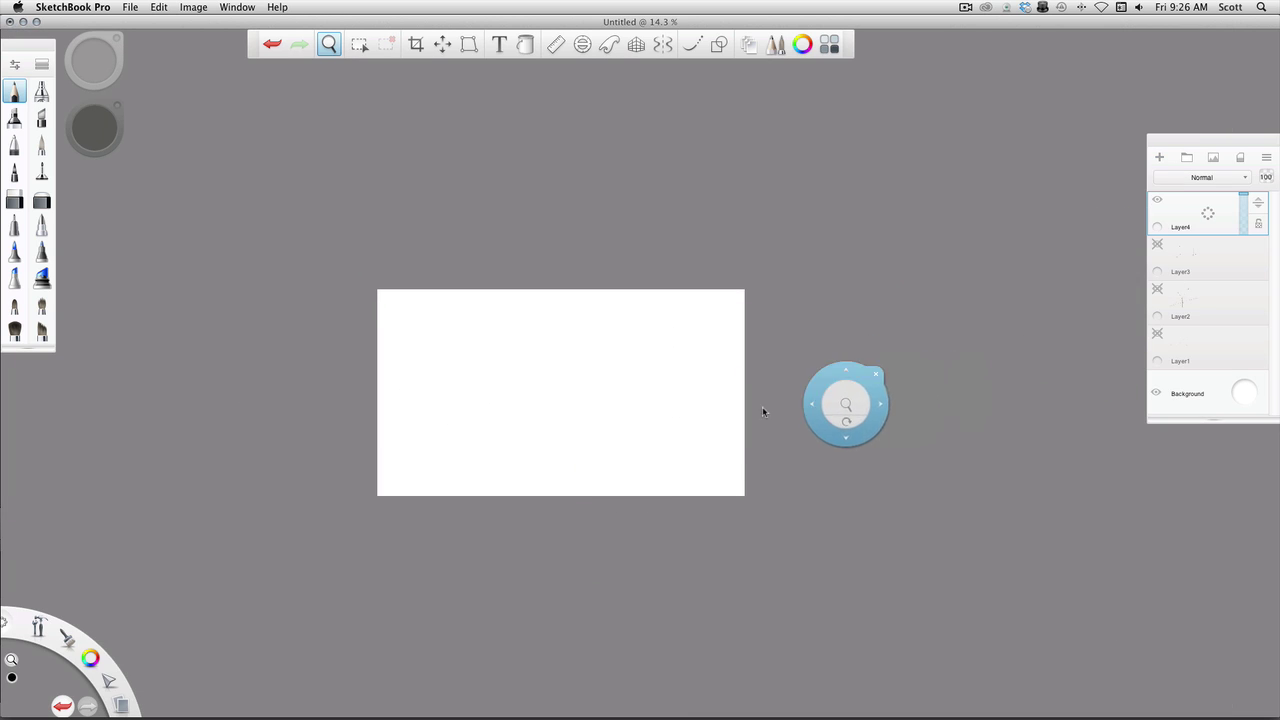
{"action": "left_click", "coordinate": [636, 44]}
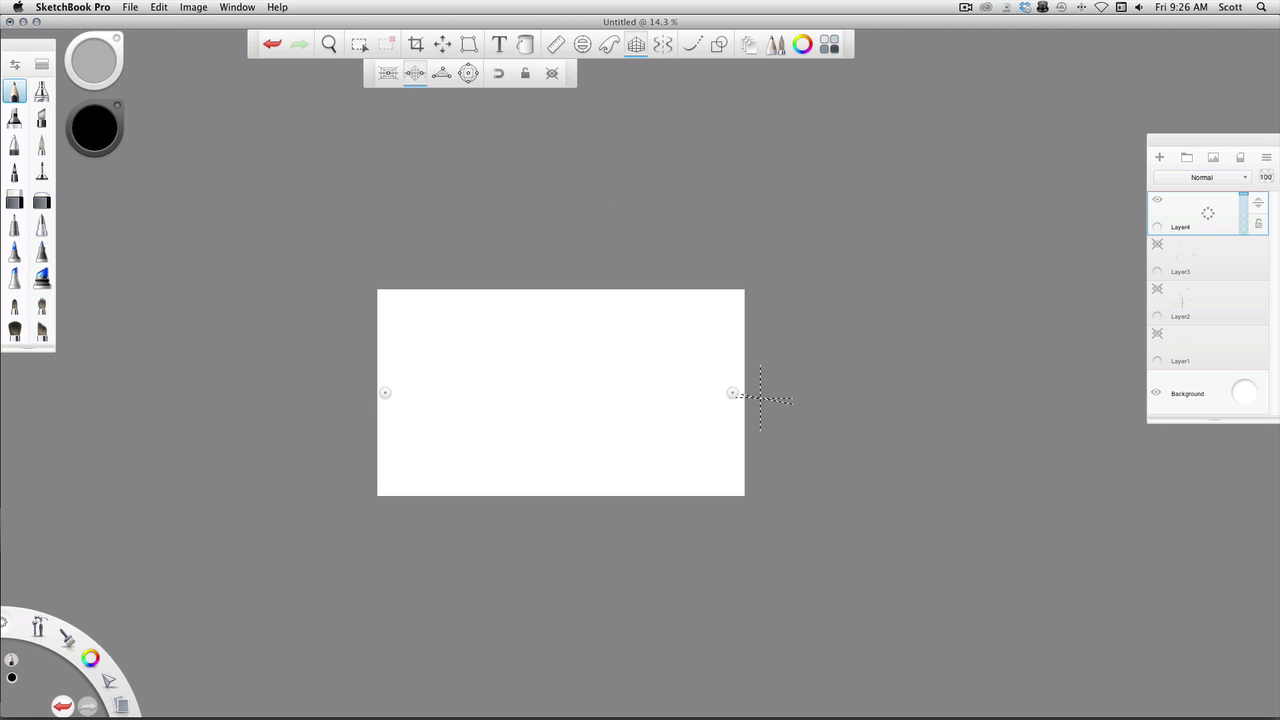
{"action": "left_click_drag", "start_coordinate": [384, 392], "coordinate": [217, 317]}
{"action": "left_click_drag", "start_coordinate": [733, 393], "coordinate": [921, 331]}
- Zoom the view to 44.2%, then return to drawing
{"action": "left_click", "coordinate": [329, 43]}
{"action": "left_click_drag", "start_coordinate": [571, 366], "coordinate": [48, 133]}
{"action": "left_click", "coordinate": [714, 334]}
{"action": "left_click", "coordinate": [15, 91]}
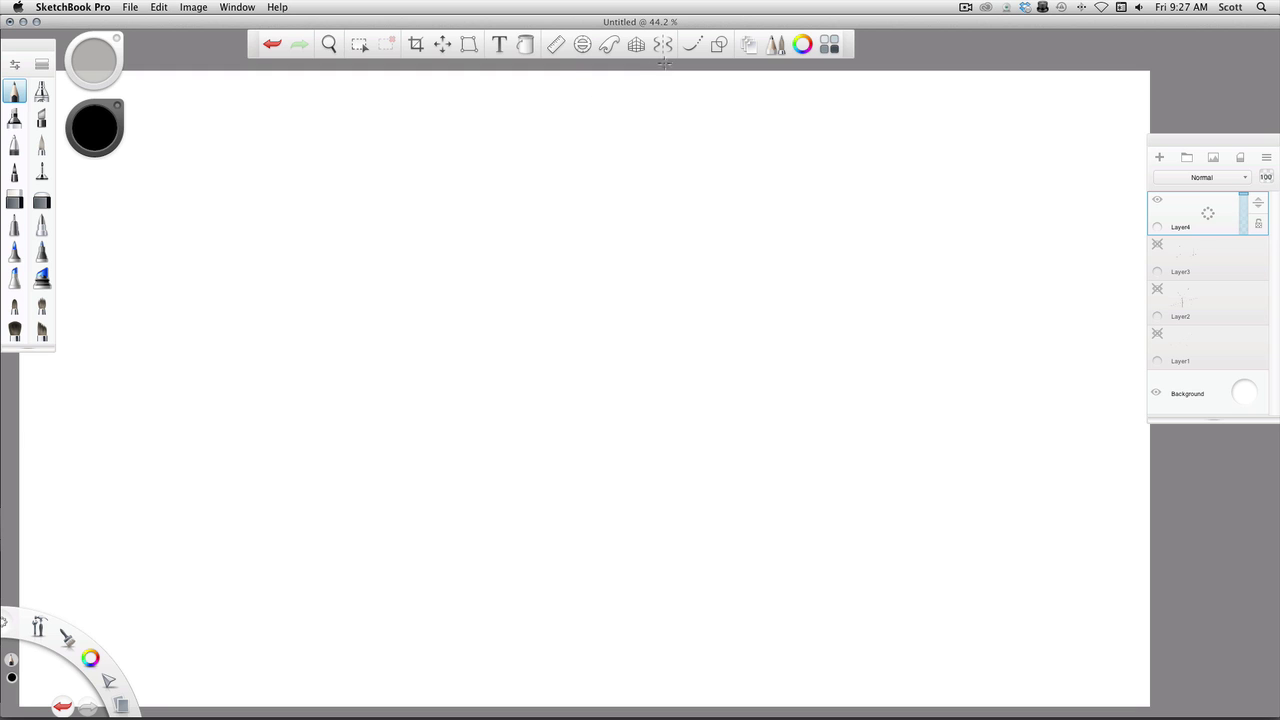
- Draw the box's left ground edge, front and left back verticals, and front top edge receding right
{"action": "left_click", "coordinate": [636, 44]}
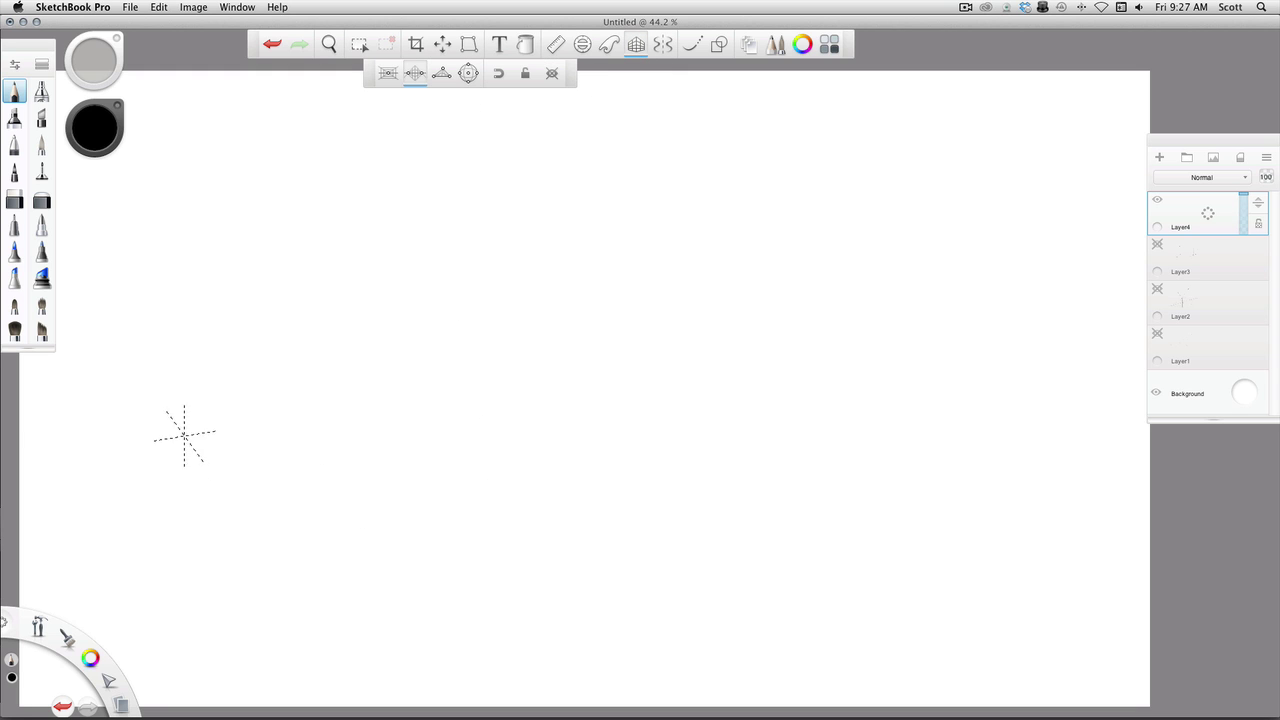
{"action": "mouse_move", "coordinate": [165, 395]}
{"action": "left_mouse_down"}
{"action": "mouse_move", "coordinate": [325, 627]}
{"action": "mouse_move", "coordinate": [746, 483]}
{"action": "mouse_move", "coordinate": [659, 534]}
{"action": "left_mouse_up"}
{"action": "left_click_drag", "start_coordinate": [329, 610], "coordinate": [375, 211]}
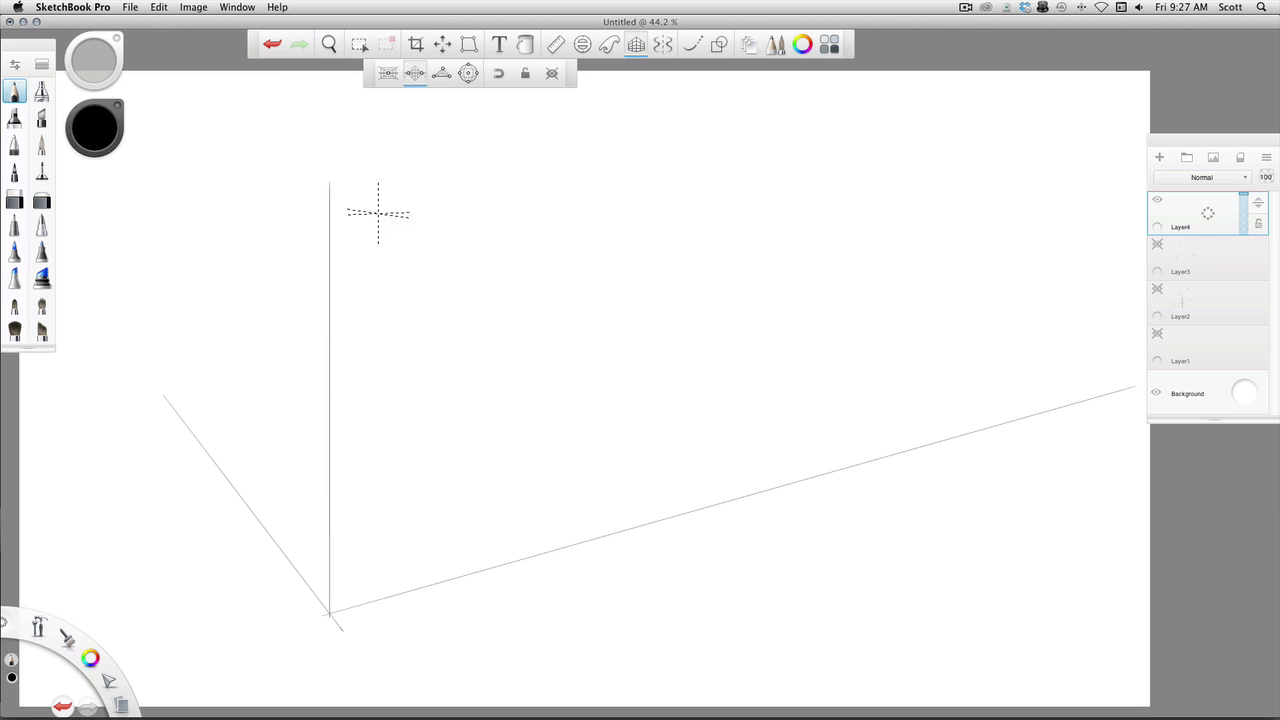
{"action": "left_click_drag", "start_coordinate": [178, 420], "coordinate": [402, 310]}
{"action": "mouse_move", "coordinate": [330, 283]}
{"action": "left_mouse_down"}
{"action": "mouse_move", "coordinate": [966, 246]}
{"action": "mouse_move", "coordinate": [1030, 229]}
{"action": "left_mouse_up"}
- Add the far top edge, right vertical, back top edge, and the back floor edges from both corners
{"action": "left_click_drag", "start_coordinate": [172, 228], "coordinate": [798, 203]}
{"action": "left_click_drag", "start_coordinate": [801, 247], "coordinate": [804, 518]}
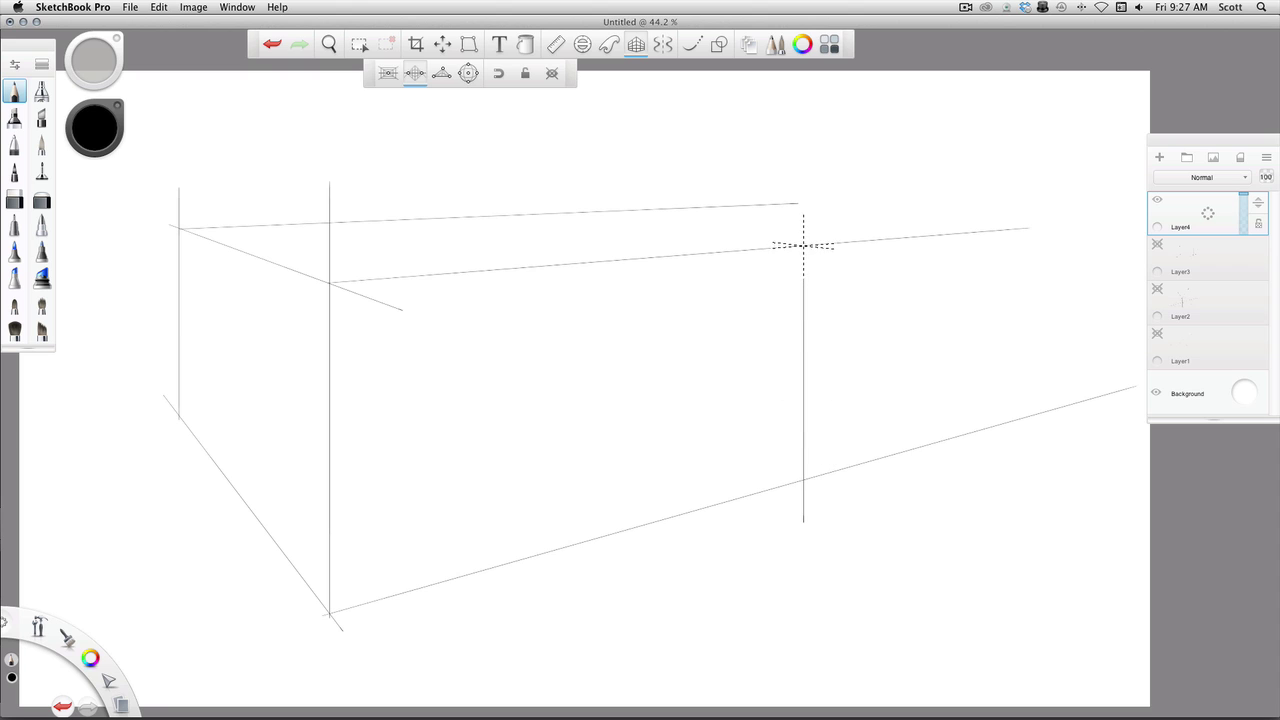
{"action": "left_click_drag", "start_coordinate": [802, 244], "coordinate": [533, 211]}
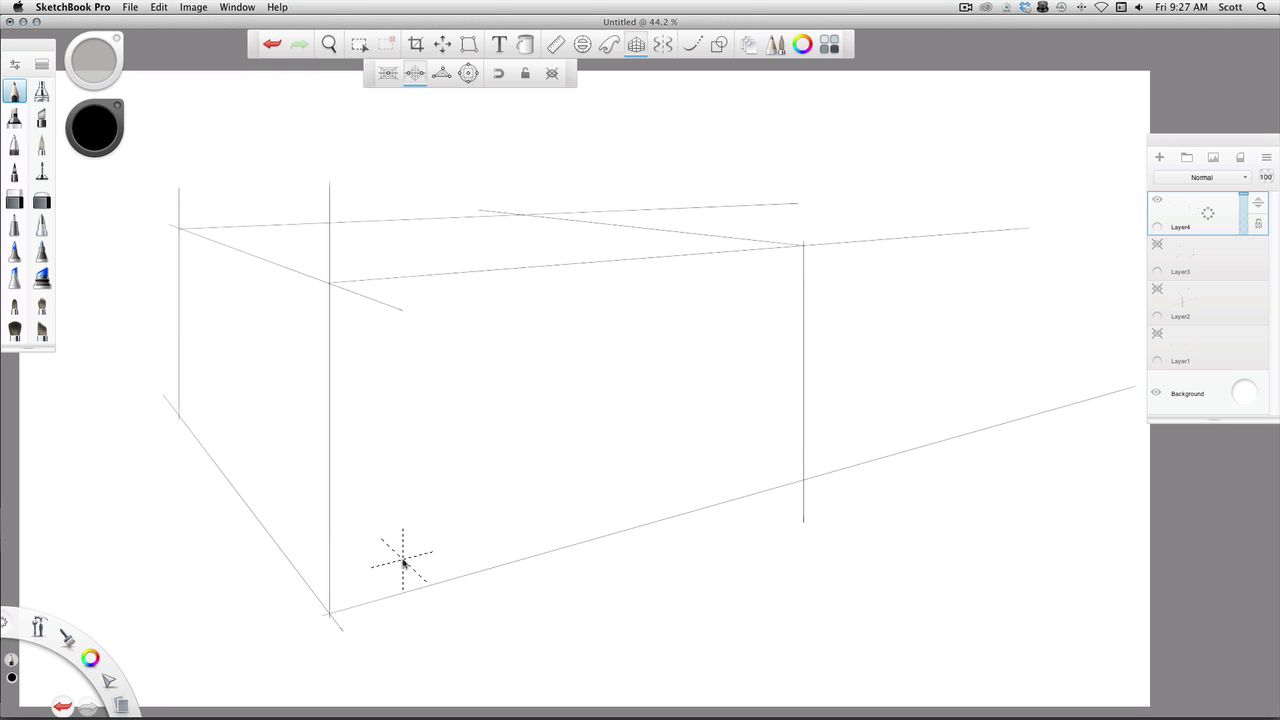
{"action": "left_click_drag", "start_coordinate": [178, 416], "coordinate": [554, 362]}
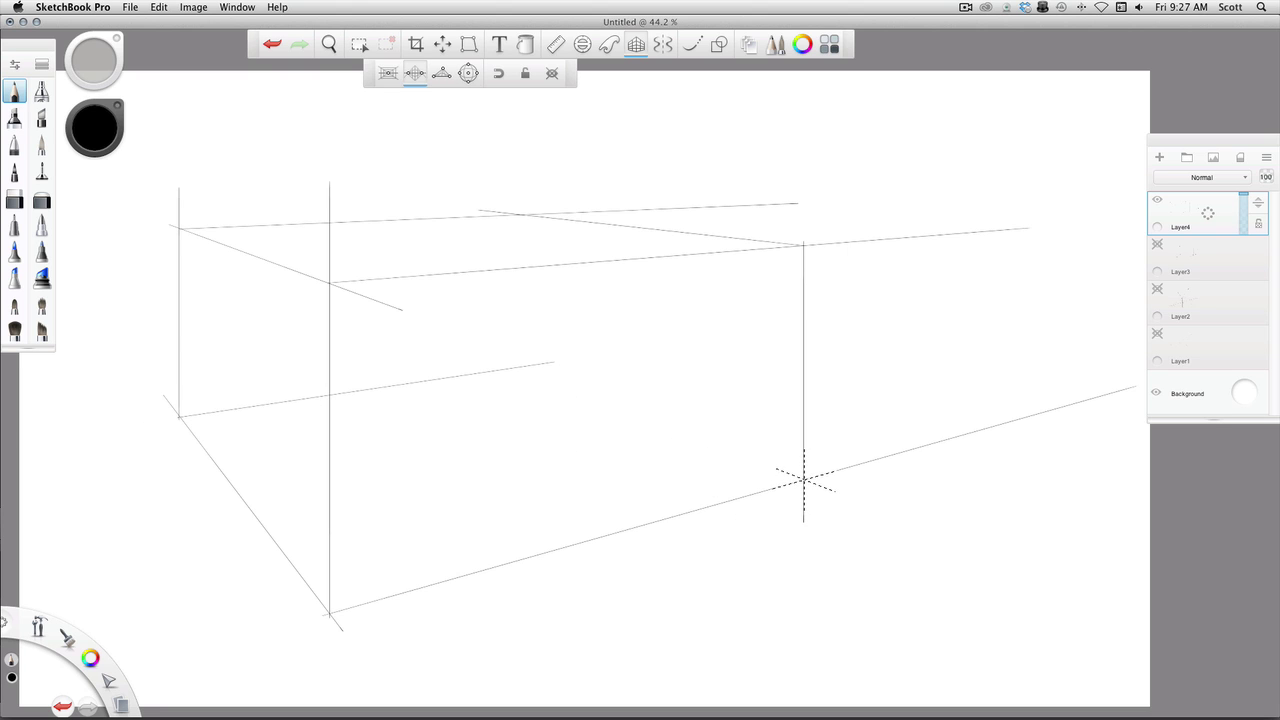
{"action": "left_click_drag", "start_coordinate": [803, 480], "coordinate": [520, 198]}
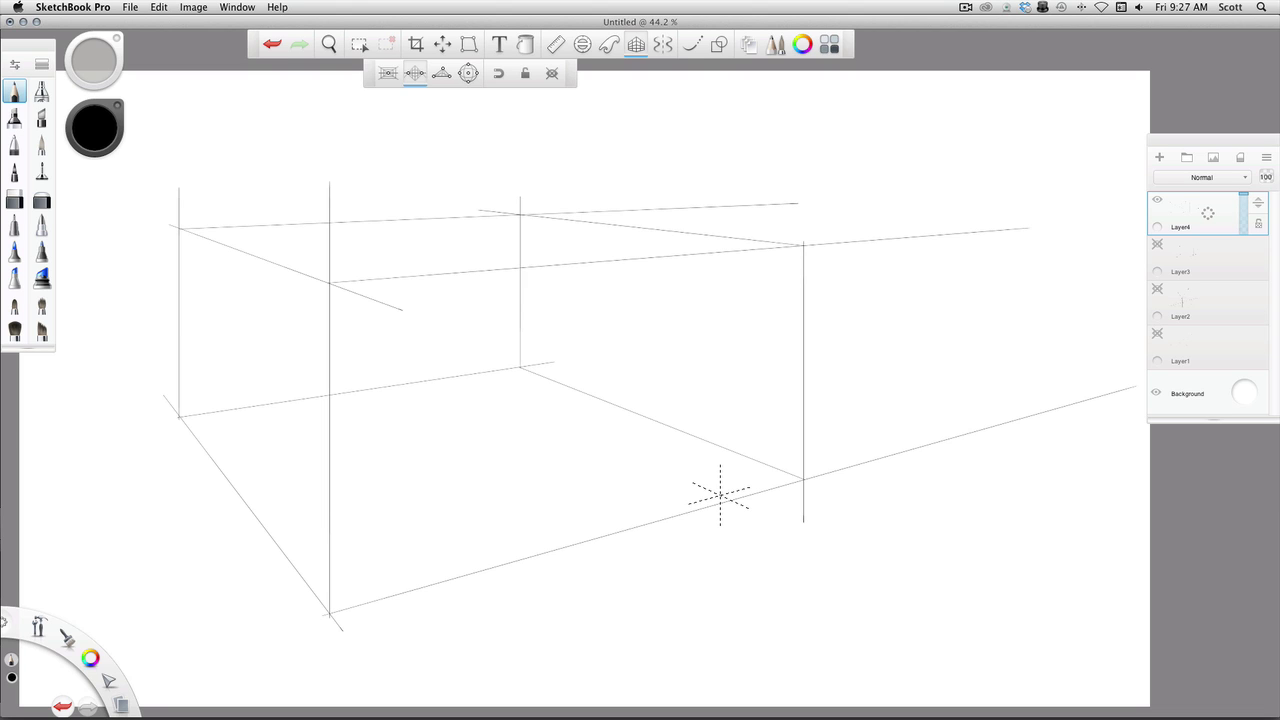
- On new Layer5 with the French curve, sweep an arc from the front bottom corner and add near-vertical strokes
{"action": "left_click", "coordinate": [1159, 157]}
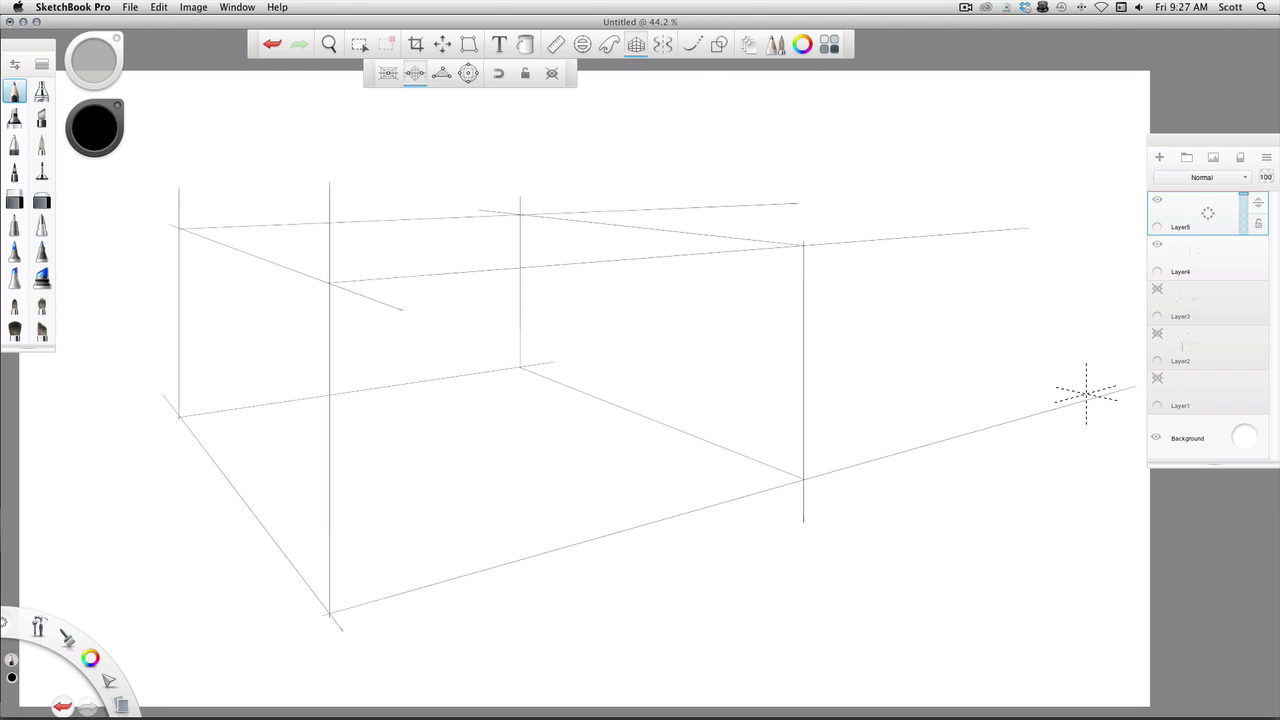
{"action": "left_click", "coordinate": [641, 47]}
{"action": "left_click", "coordinate": [693, 45]}
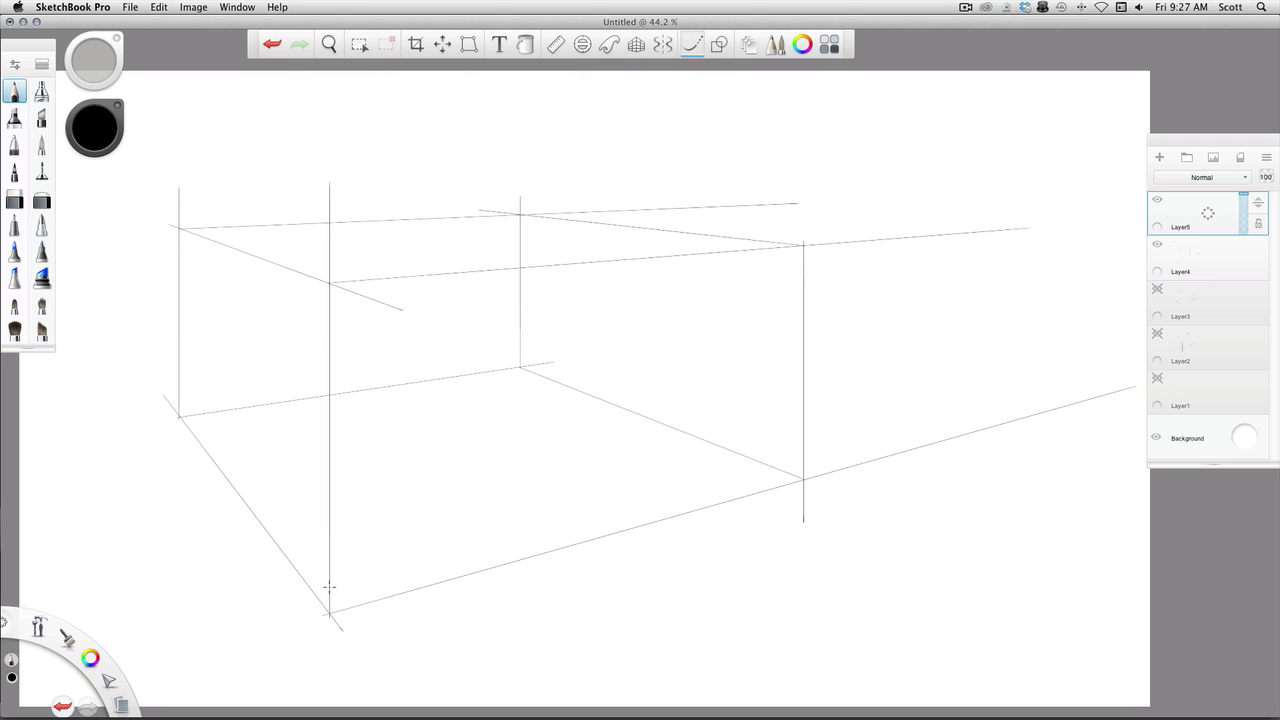
{"action": "mouse_move", "coordinate": [329, 587]}
{"action": "left_mouse_down"}
{"action": "mouse_move", "coordinate": [423, 366]}
{"action": "mouse_move", "coordinate": [665, 258]}
{"action": "left_mouse_up"}
{"action": "left_click_drag", "start_coordinate": [458, 267], "coordinate": [451, 626]}
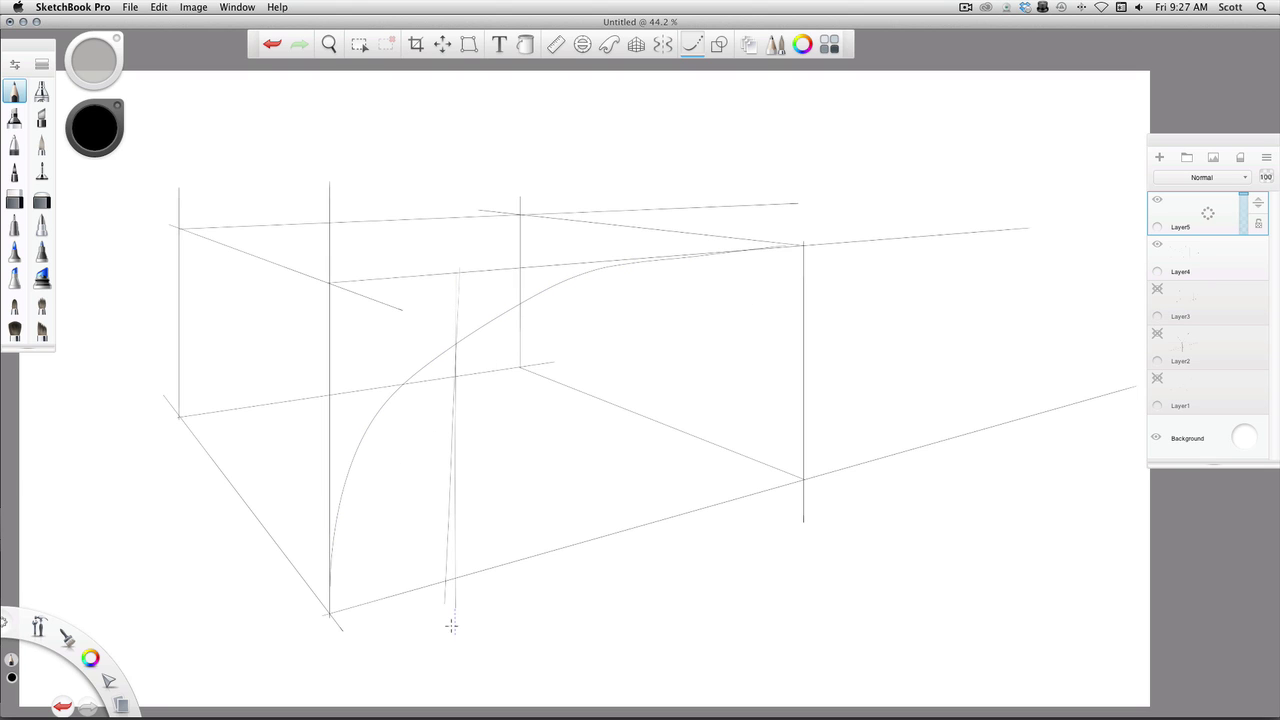
{"action": "left_click_drag", "start_coordinate": [669, 235], "coordinate": [656, 533]}
- Draw diagonal construction strokes across the floor and left wall plus a near-vertical left stroke
{"action": "left_click_drag", "start_coordinate": [280, 422], "coordinate": [442, 574]}
{"action": "left_click_drag", "start_coordinate": [252, 395], "coordinate": [445, 575]}
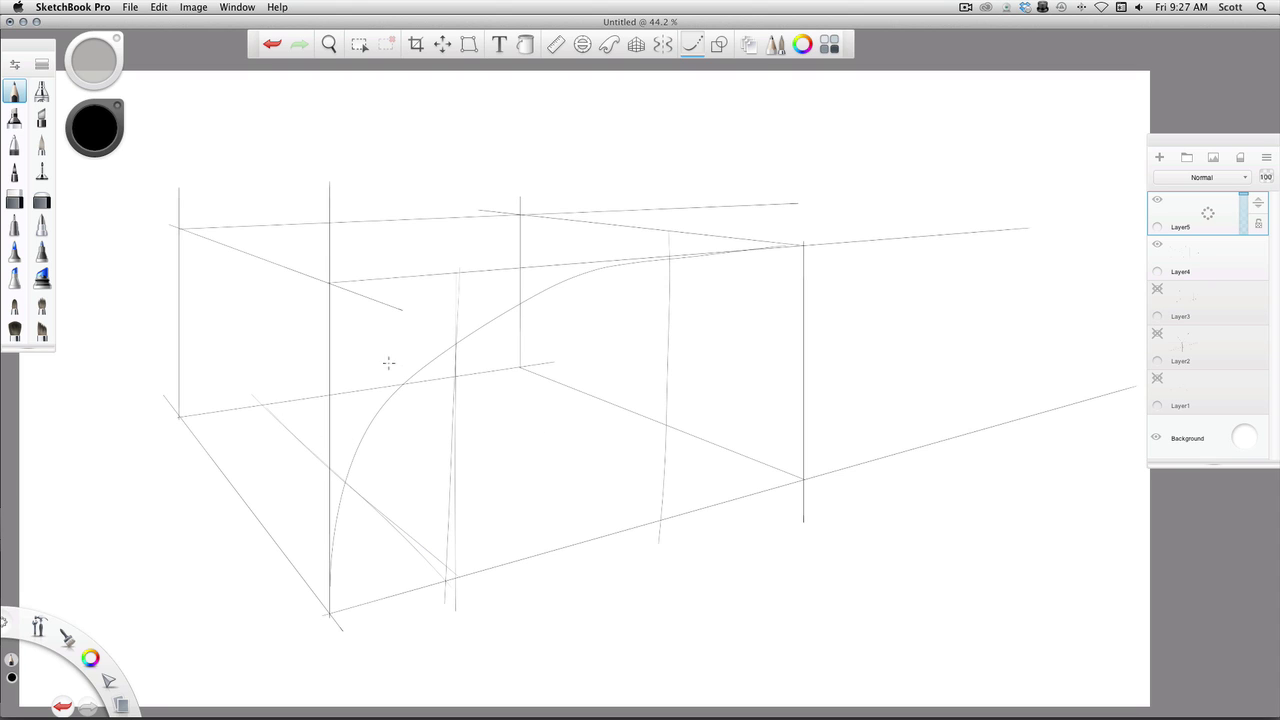
{"action": "left_click_drag", "start_coordinate": [442, 400], "coordinate": [636, 526]}
{"action": "left_click_drag", "start_coordinate": [260, 219], "coordinate": [258, 410]}
{"action": "left_click_drag", "start_coordinate": [460, 345], "coordinate": [262, 256]}
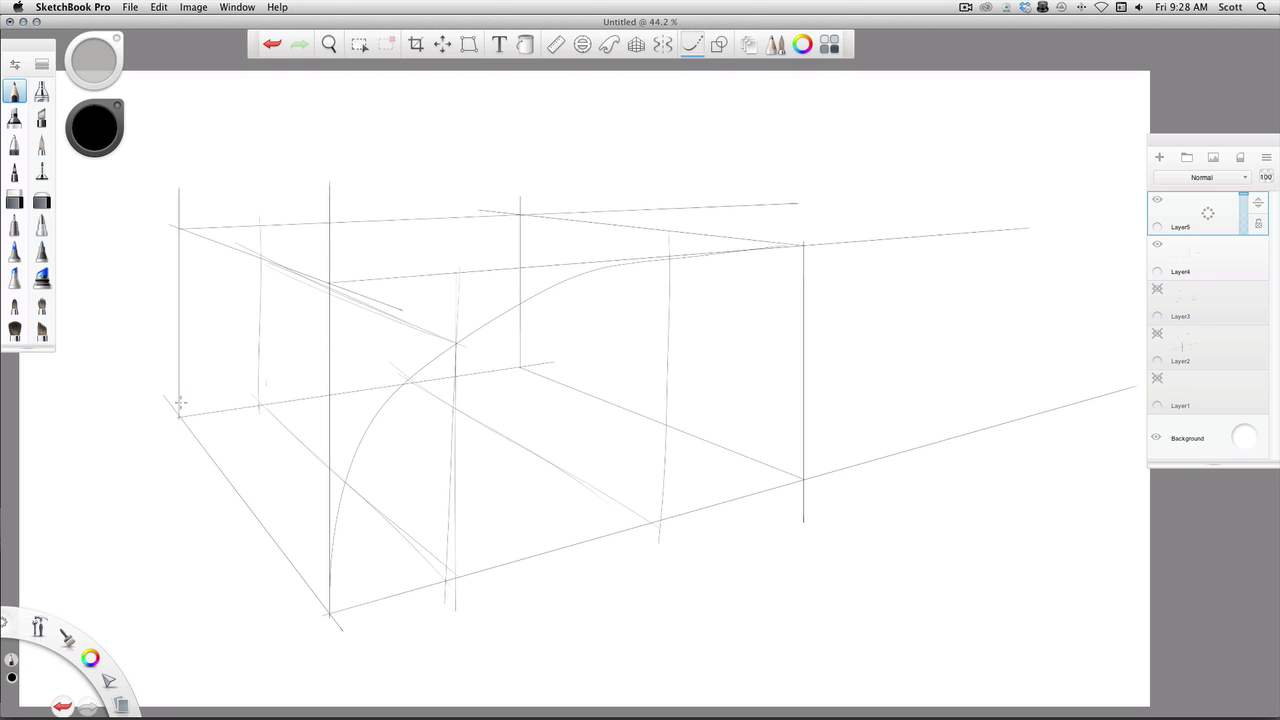
{"action": "mouse_move", "coordinate": [215, 314]}
{"action": "left_mouse_down"}
{"action": "mouse_move", "coordinate": [223, 294]}
{"action": "mouse_move", "coordinate": [216, 315]}
{"action": "left_mouse_up"}
- Reinforce the big arc, sweep the top curved edge, and retrace the right arc toward the back corner
{"action": "left_click_drag", "start_coordinate": [325, 578], "coordinate": [451, 341]}
{"action": "mouse_move", "coordinate": [247, 287]}
{"action": "left_mouse_down"}
{"action": "mouse_move", "coordinate": [503, 214]}
{"action": "mouse_move", "coordinate": [584, 268]}
{"action": "left_mouse_up"}
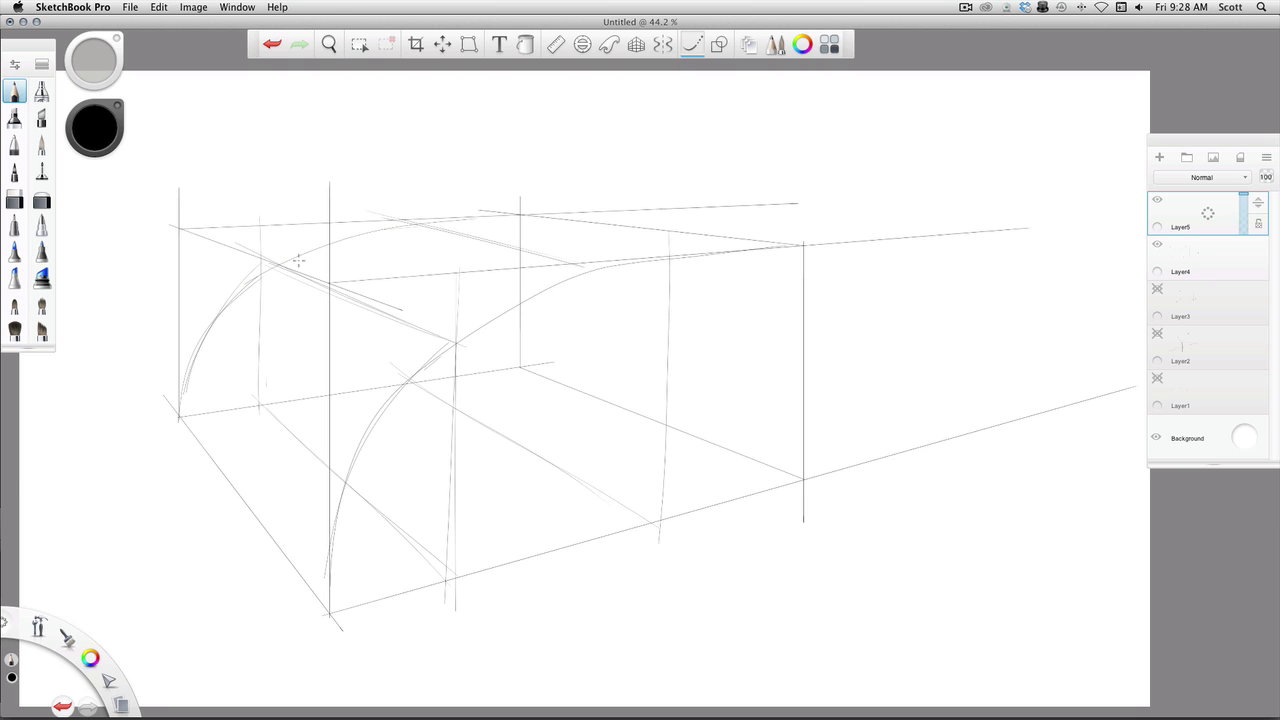
{"action": "mouse_move", "coordinate": [316, 252]}
{"action": "left_mouse_down"}
{"action": "mouse_move", "coordinate": [470, 222]}
{"action": "mouse_move", "coordinate": [804, 238]}
{"action": "mouse_move", "coordinate": [562, 289]}
{"action": "left_mouse_up"}
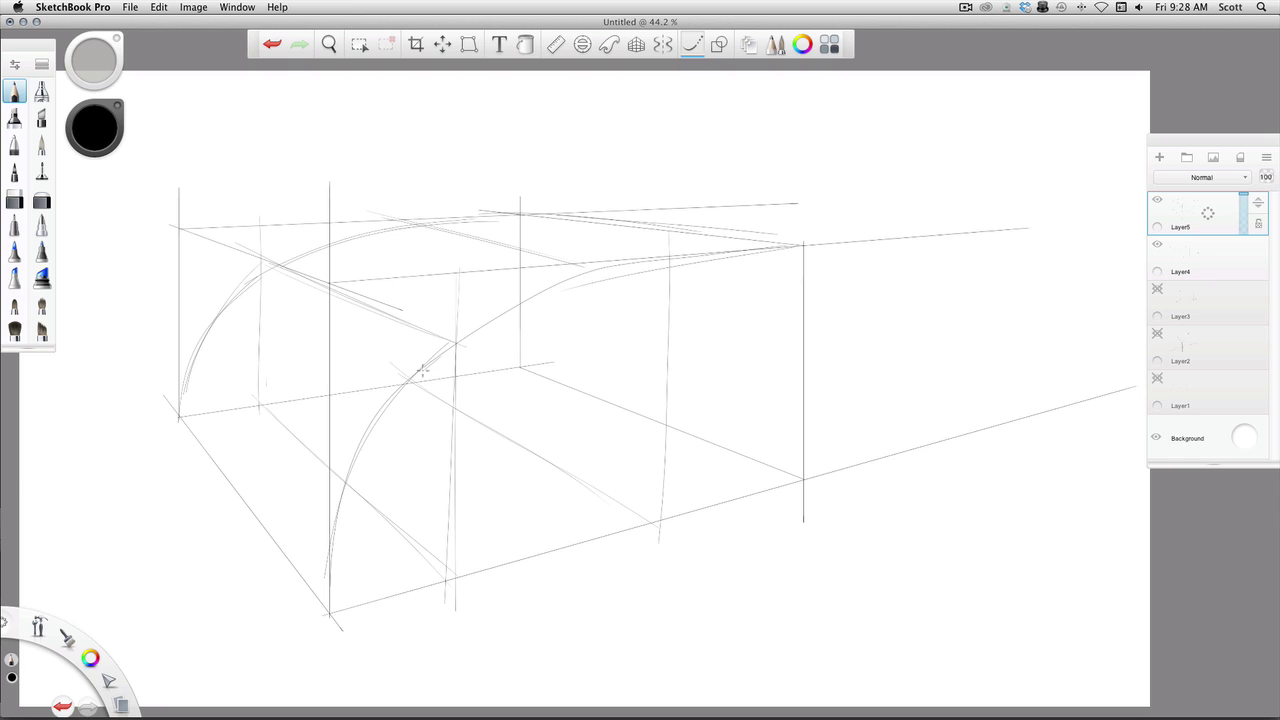
{"action": "mouse_move", "coordinate": [422, 370]}
{"action": "left_mouse_down"}
{"action": "mouse_move", "coordinate": [508, 306]}
{"action": "mouse_move", "coordinate": [780, 246]}
{"action": "left_mouse_up"}
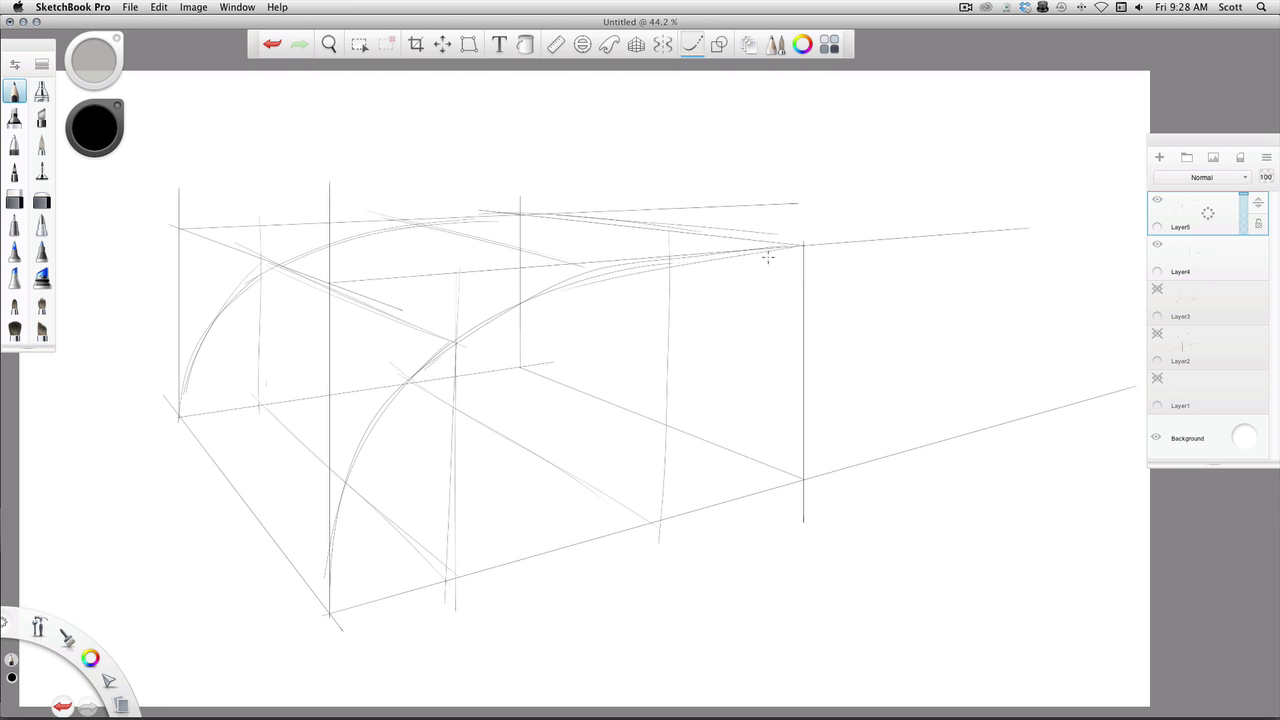
- Hide Layer5 and Layer4, then zoom out and shift the canvas up and right
{"action": "left_click", "coordinate": [1160, 202]}
{"action": "left_click", "coordinate": [1160, 247]}
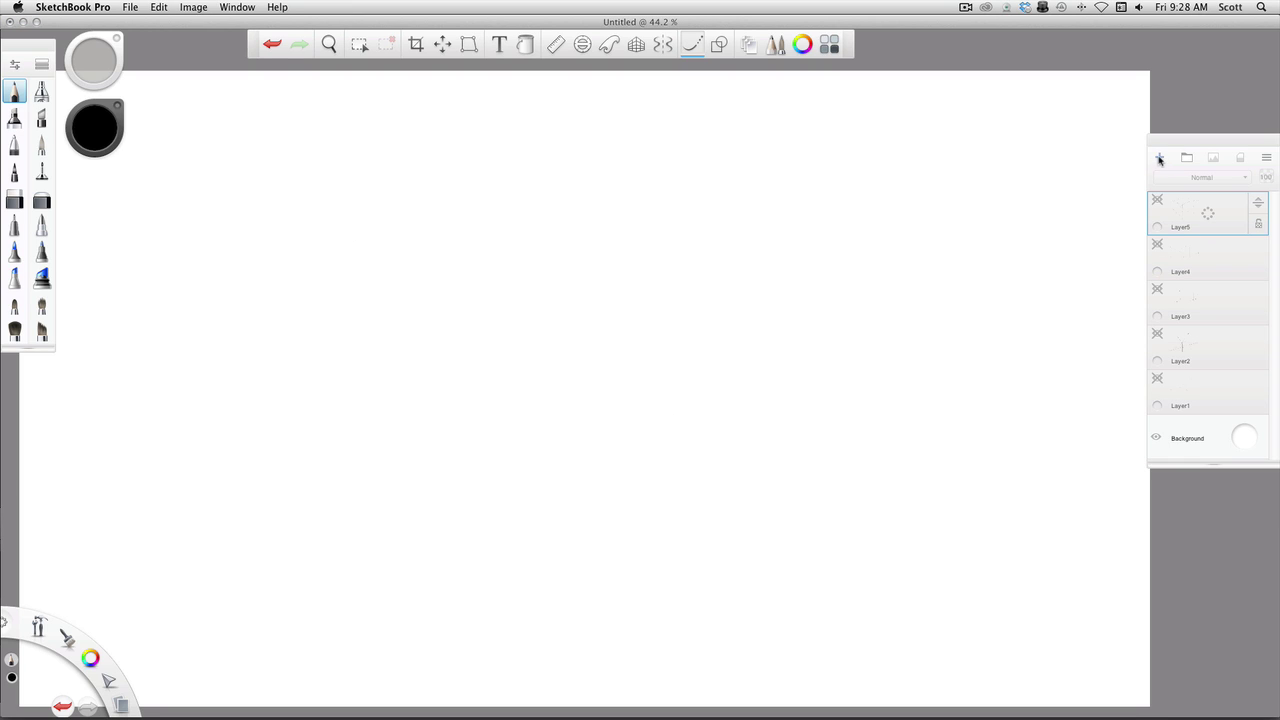
{"action": "left_click", "coordinate": [329, 44]}
{"action": "left_click_drag", "start_coordinate": [337, 80], "coordinate": [298, 144]}
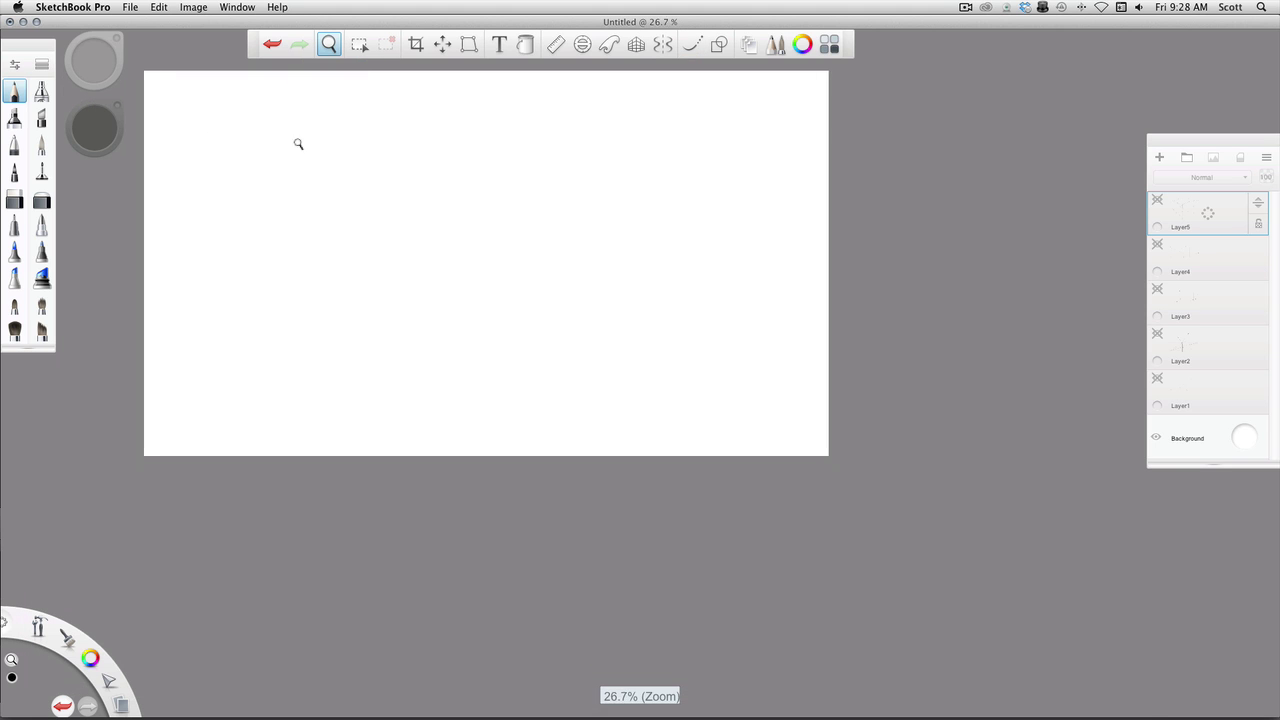
{"action": "left_click_drag", "start_coordinate": [406, 186], "coordinate": [587, 259]}
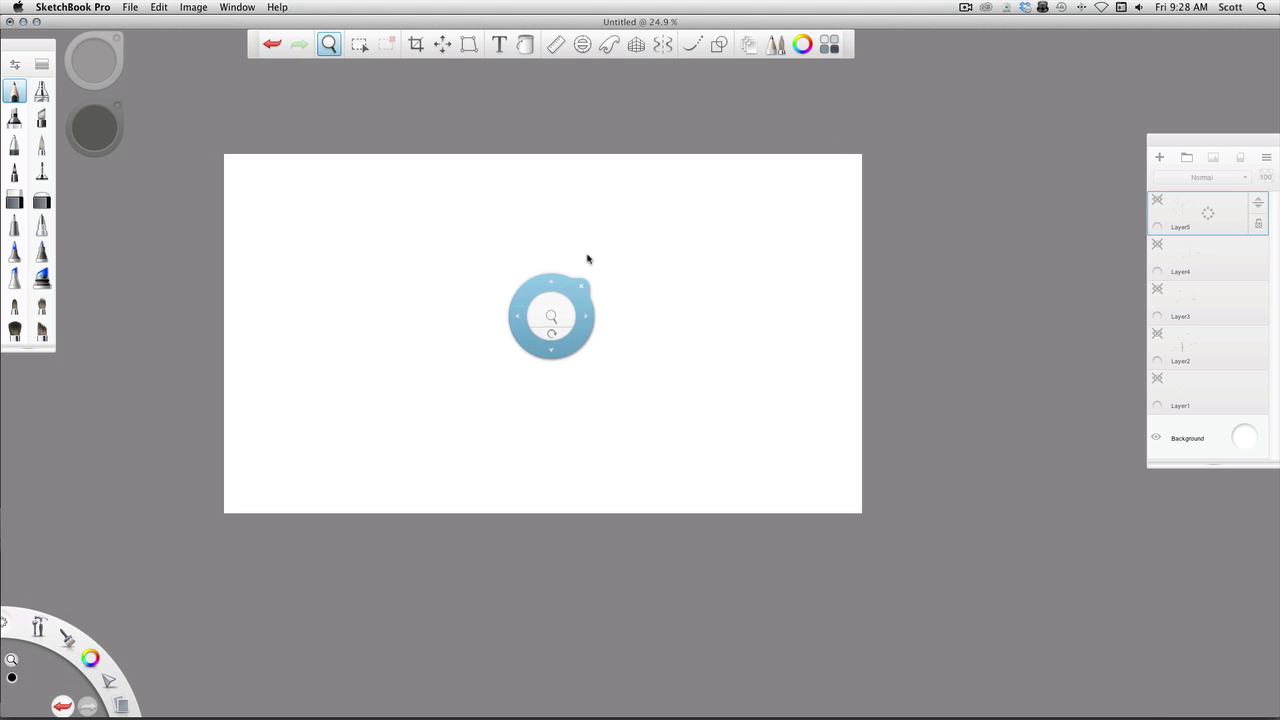
{"action": "left_click_drag", "start_coordinate": [548, 358], "coordinate": [657, 246]}
{"action": "left_click_drag", "start_coordinate": [641, 177], "coordinate": [637, 60]}
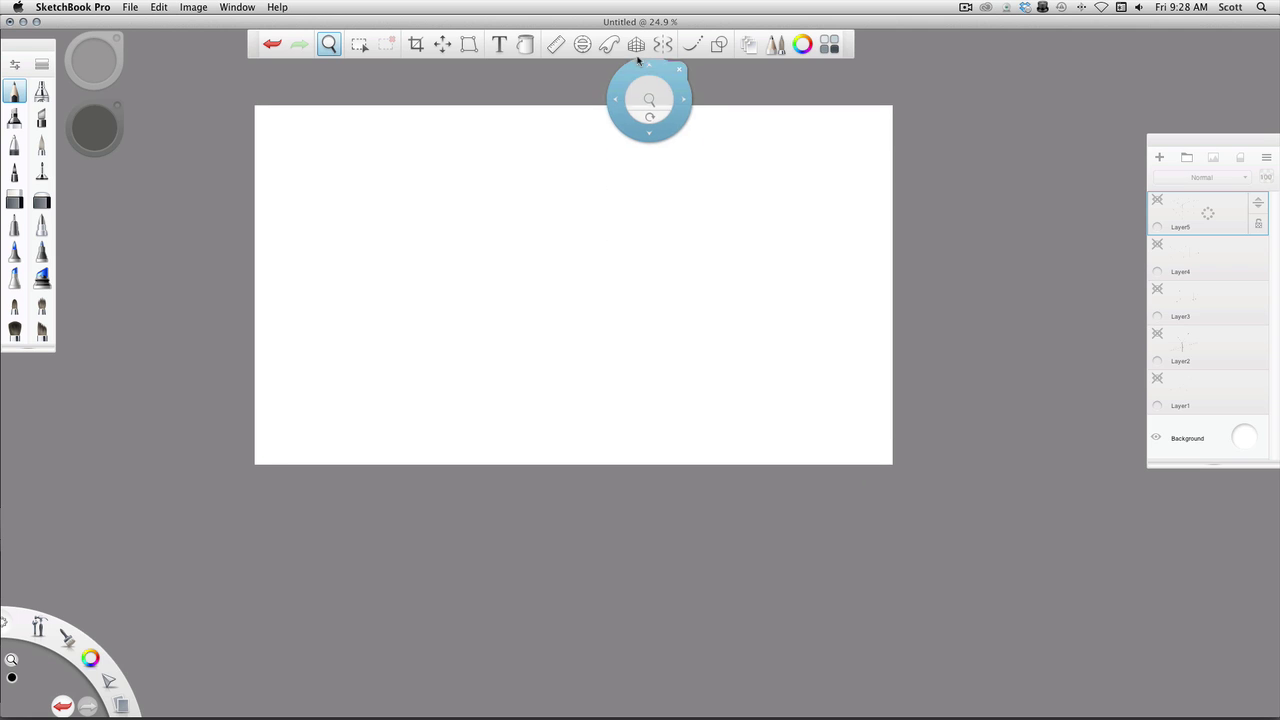
- Add Layer6 with a three-point perspective guide, moving one vanishing point below and two high at the sides
{"action": "left_click", "coordinate": [1159, 157]}
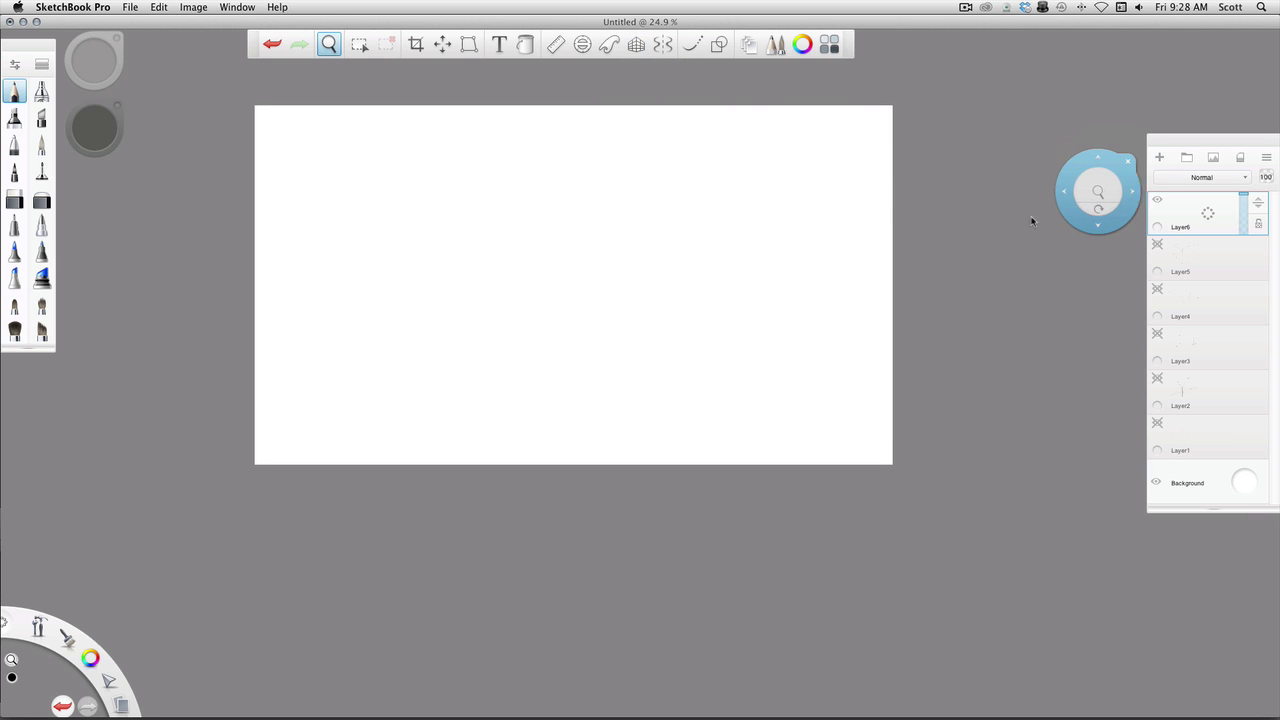
{"action": "left_click", "coordinate": [636, 46]}
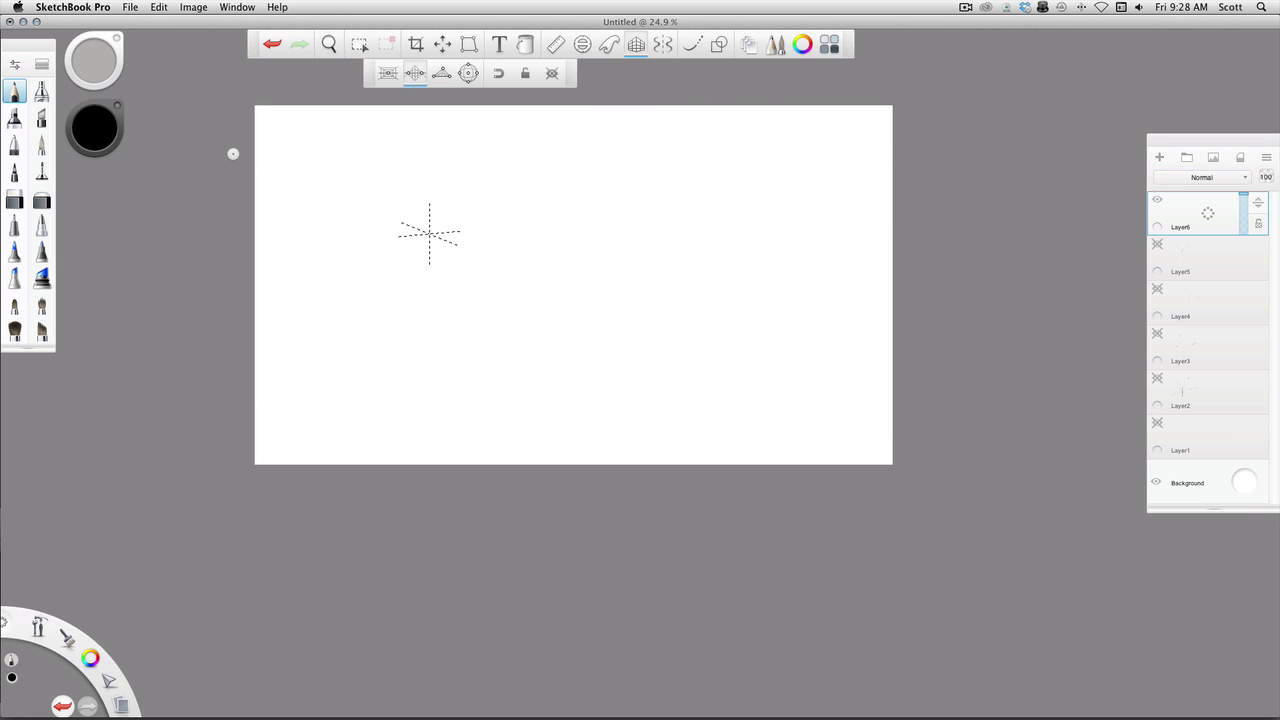
{"action": "left_click", "coordinate": [441, 73]}
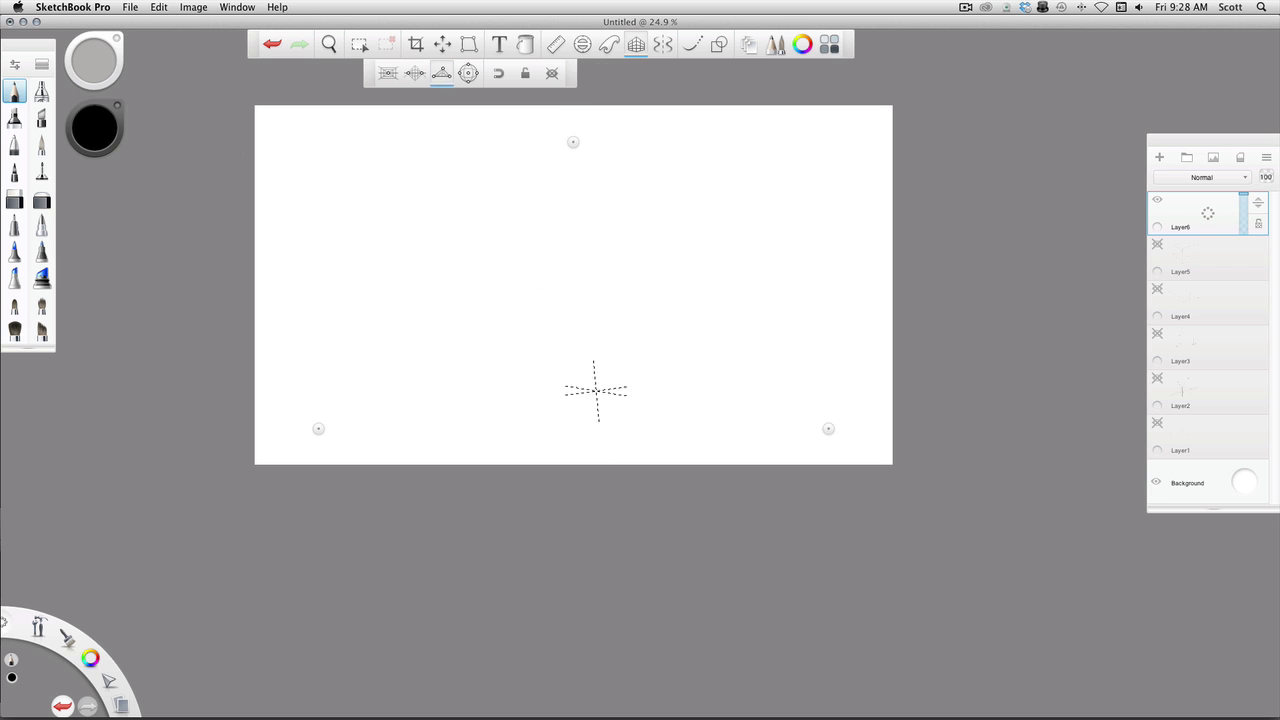
{"action": "left_click_drag", "start_coordinate": [573, 141], "coordinate": [573, 640]}
{"action": "left_click_drag", "start_coordinate": [829, 428], "coordinate": [852, 98]}
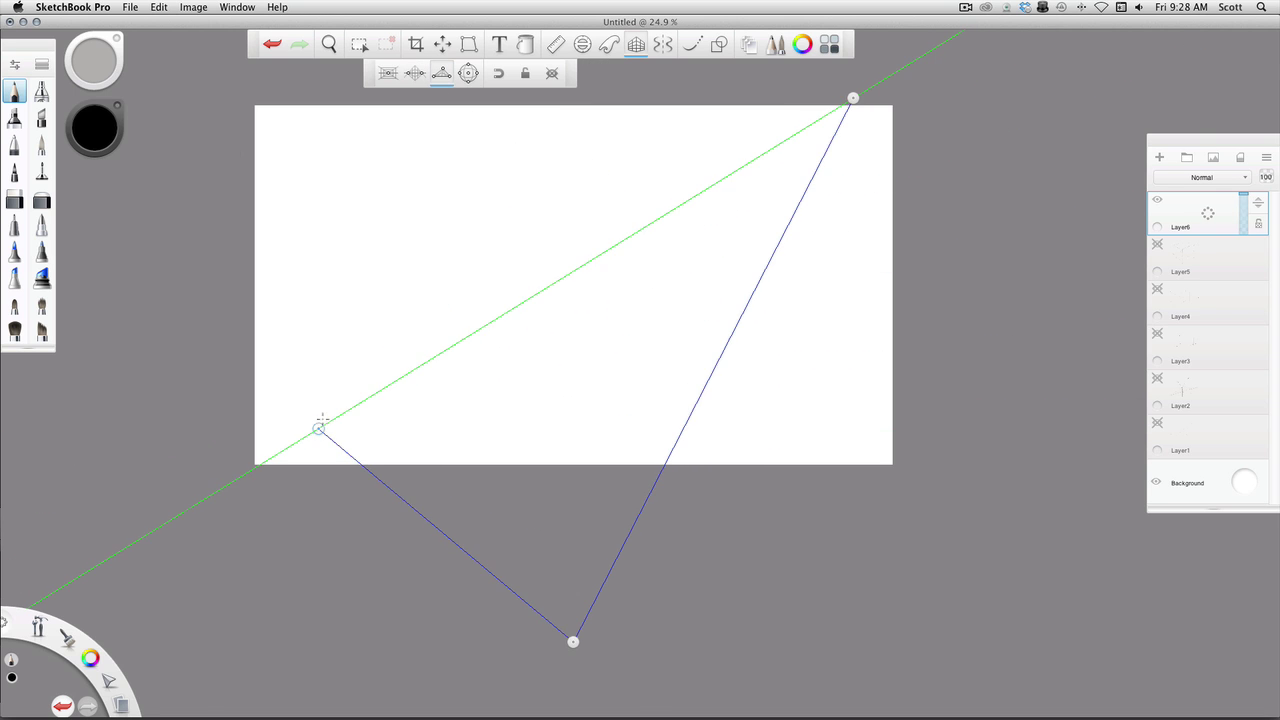
{"action": "left_click_drag", "start_coordinate": [317, 425], "coordinate": [193, 98]}
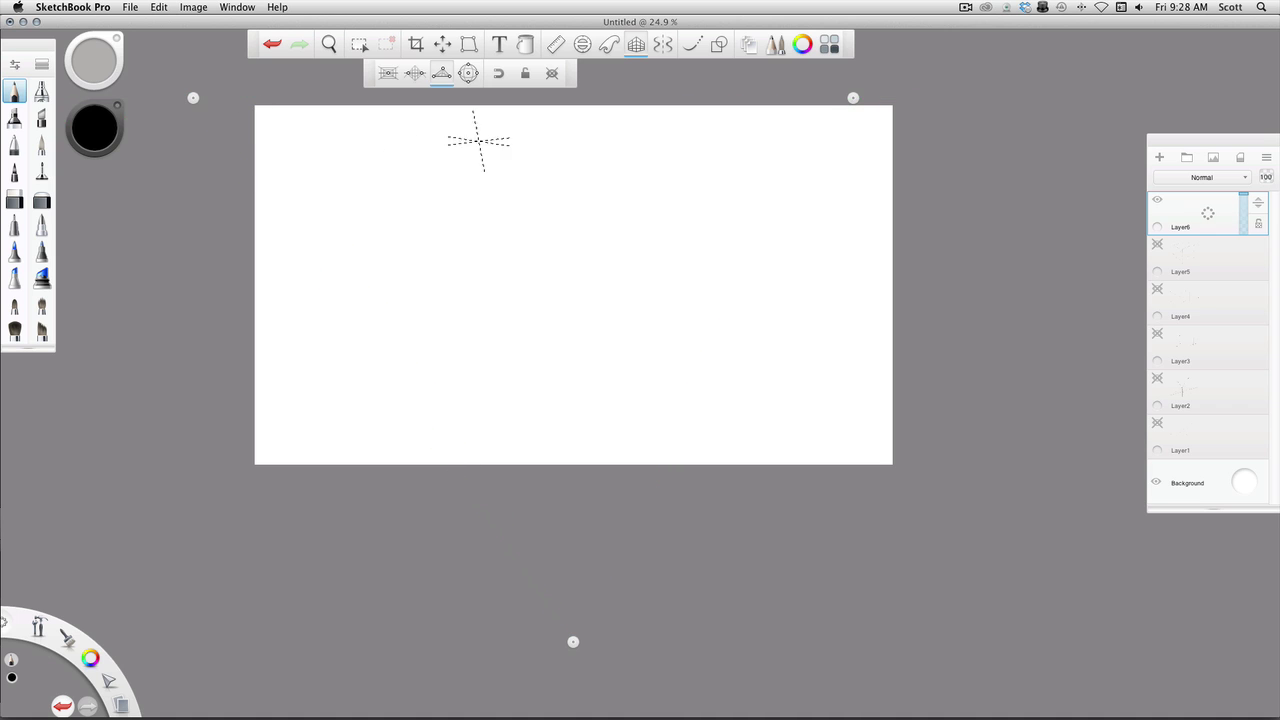
{"action": "left_click_drag", "start_coordinate": [853, 97], "coordinate": [1105, 96]}
- Zoom out, pull the third vanishing point far below the canvas, then zoom back in to fill the screen
{"action": "left_click", "coordinate": [328, 44]}
{"action": "left_click_drag", "start_coordinate": [310, 89], "coordinate": [560, 98]}
{"action": "left_click", "coordinate": [636, 44]}
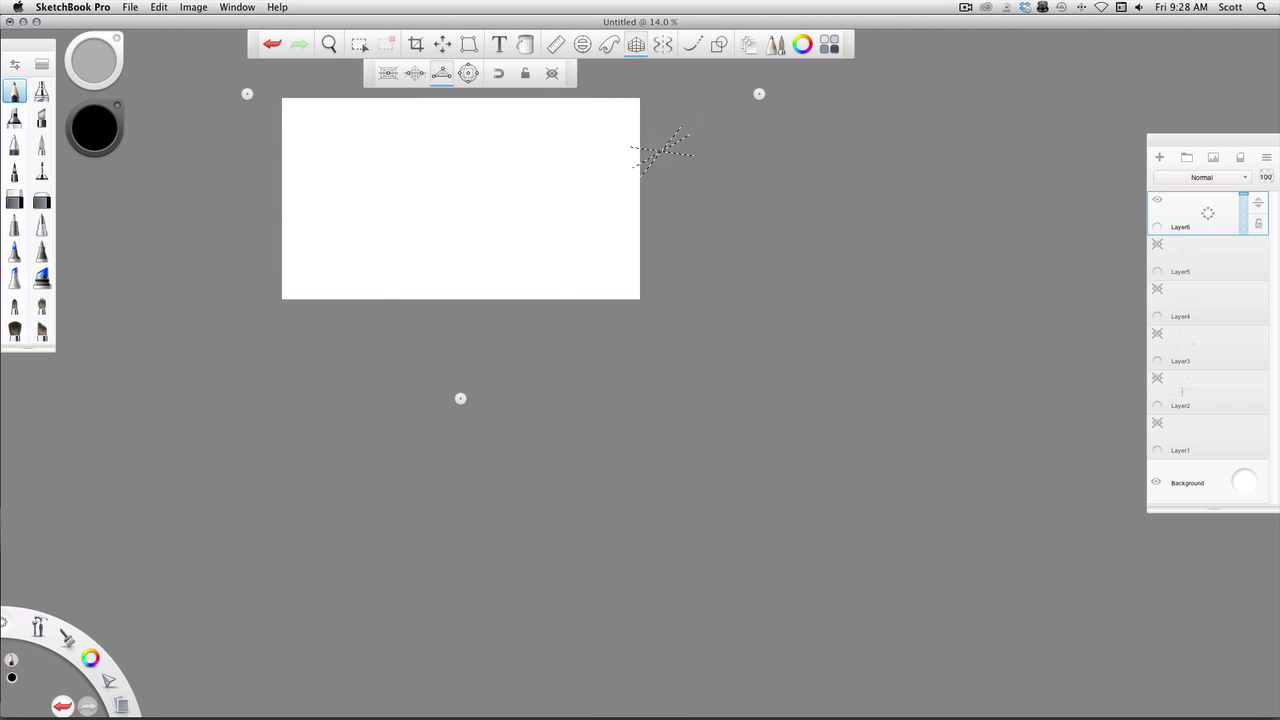
{"action": "left_click_drag", "start_coordinate": [461, 397], "coordinate": [453, 702]}
{"action": "left_click", "coordinate": [329, 44]}
{"action": "left_click_drag", "start_coordinate": [370, 115], "coordinate": [639, 6]}
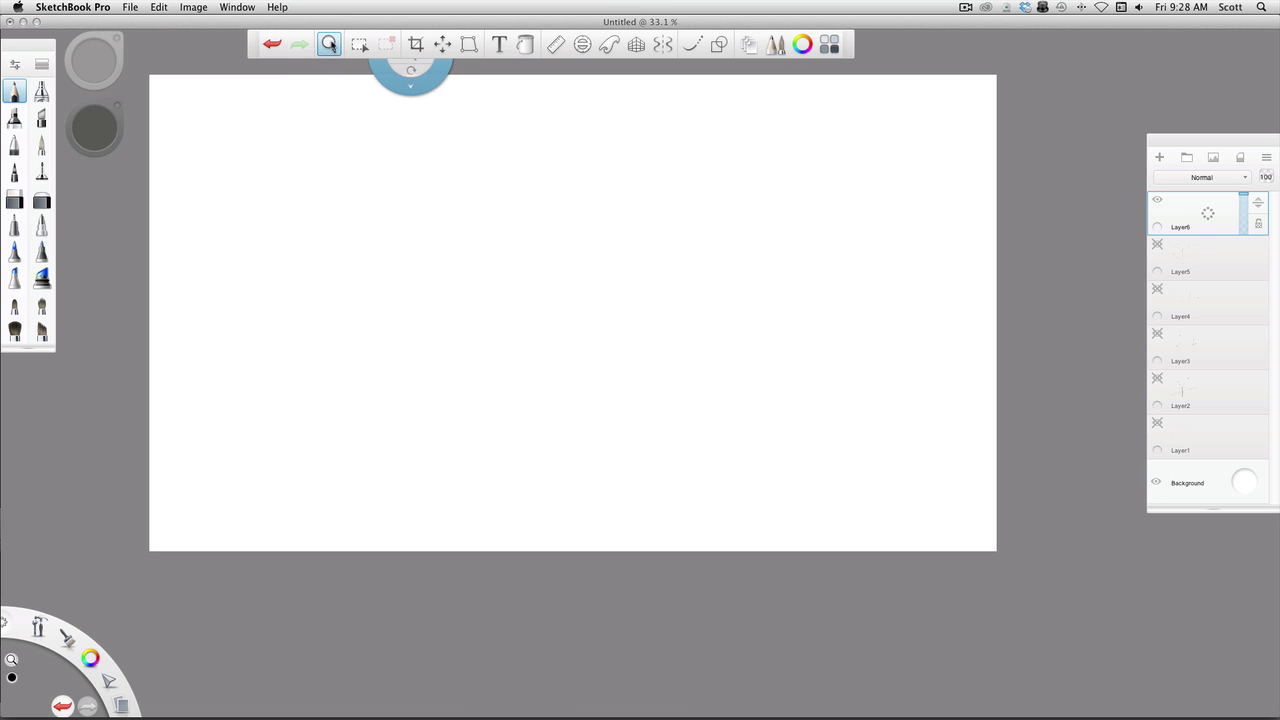
{"action": "key", "text": "Escape"}
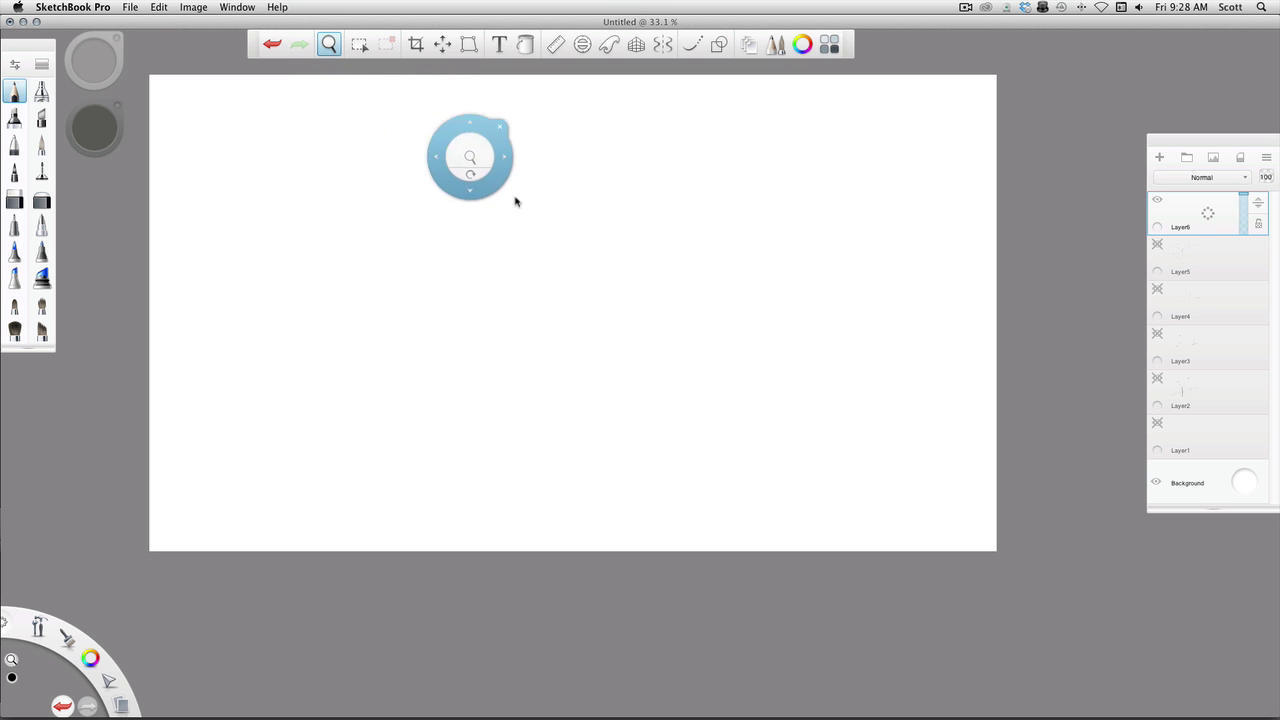
{"action": "left_click_drag", "start_coordinate": [535, 294], "coordinate": [642, 105]}
- Draw the front box's top face and vertical edges along the perspective guides, adjusting brush size
{"action": "left_click", "coordinate": [636, 44]}
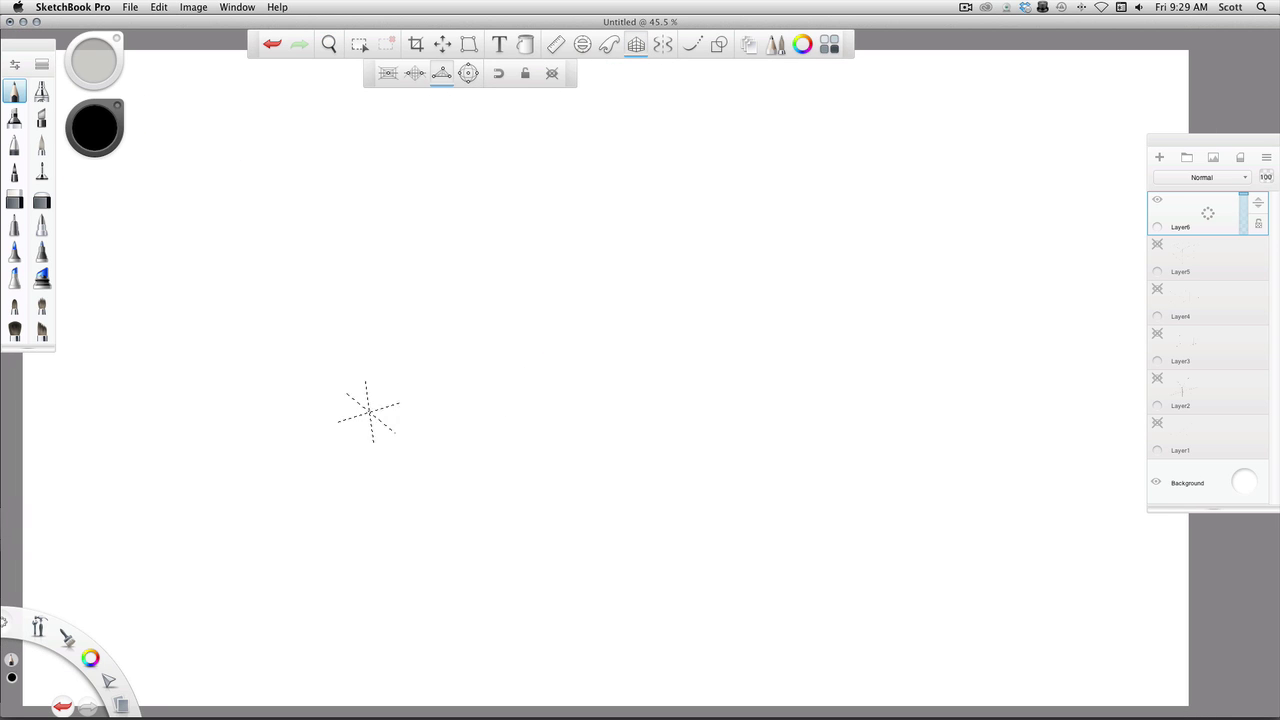
{"action": "mouse_move", "coordinate": [469, 371]}
{"action": "left_mouse_down"}
{"action": "mouse_move", "coordinate": [593, 431]}
{"action": "mouse_move", "coordinate": [824, 306]}
{"action": "left_mouse_up"}
{"action": "key", "text": "bracketleft"}
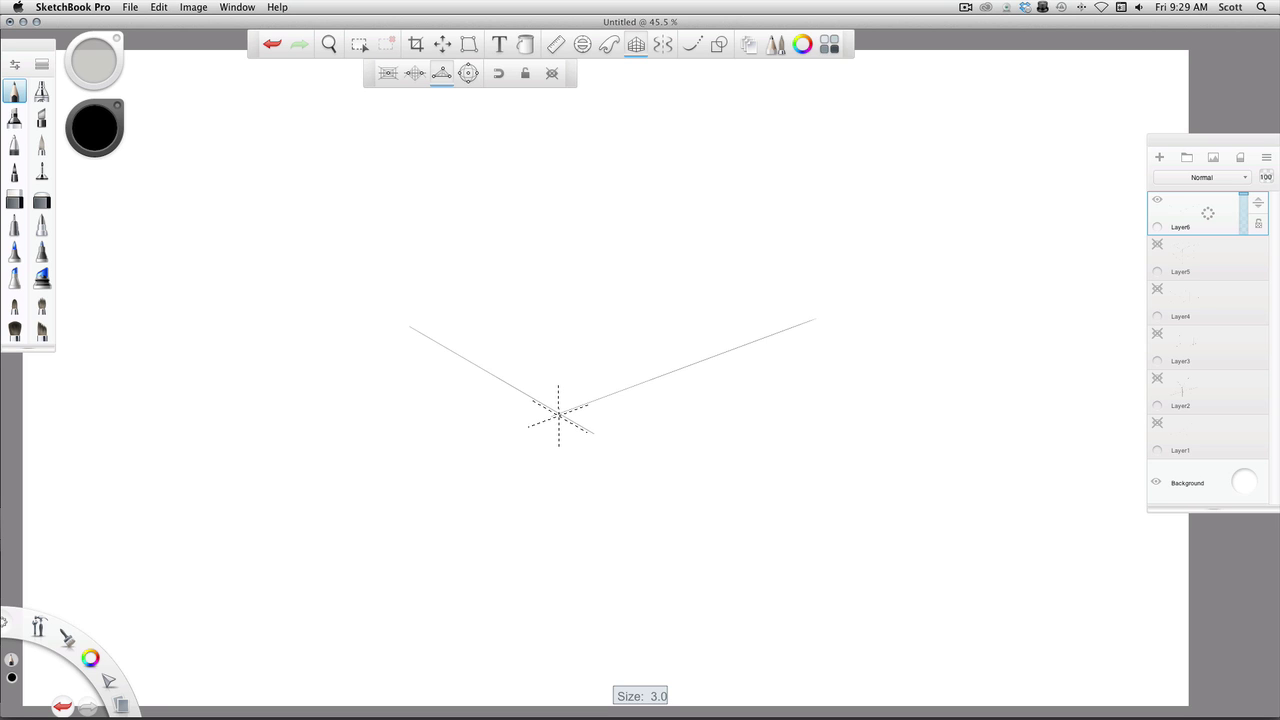
{"action": "left_click_drag", "start_coordinate": [558, 413], "coordinate": [828, 315]}
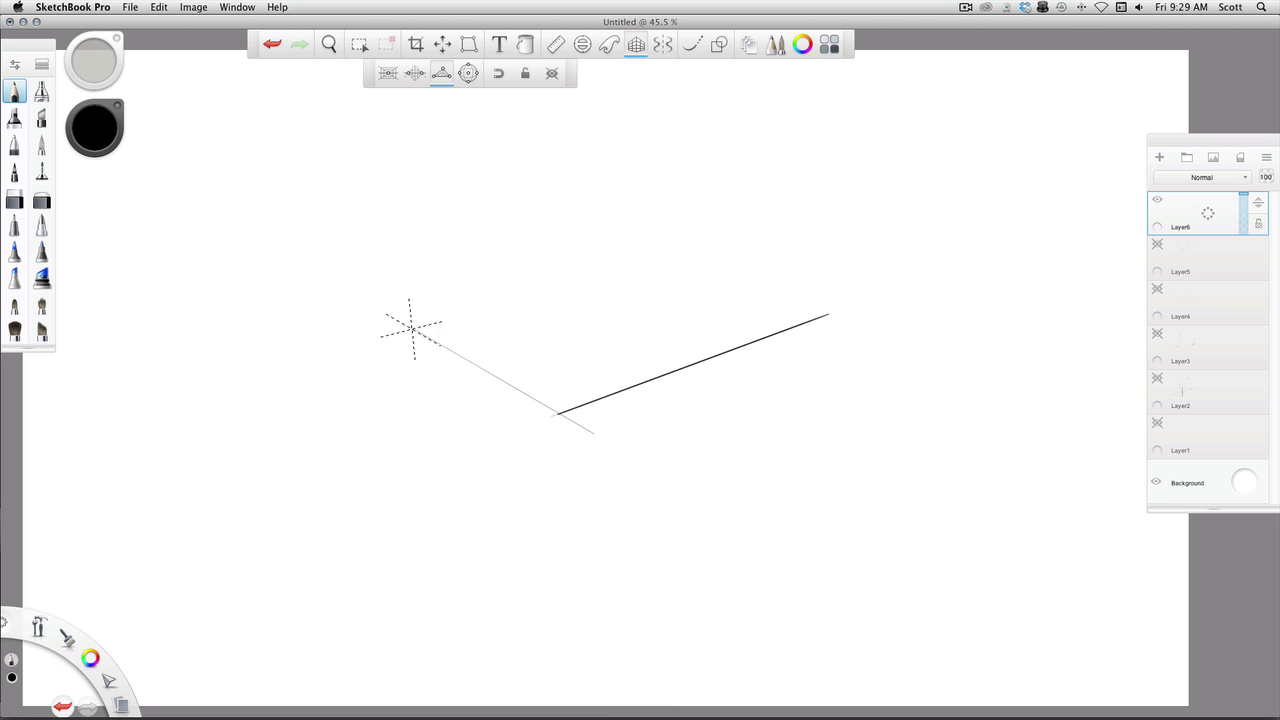
{"action": "left_click_drag", "start_coordinate": [413, 329], "coordinate": [576, 424]}
{"action": "mouse_move", "coordinate": [414, 331]}
{"action": "left_mouse_down"}
{"action": "mouse_move", "coordinate": [617, 262]}
{"action": "mouse_move", "coordinate": [790, 349]}
{"action": "mouse_move", "coordinate": [725, 680]}
{"action": "left_mouse_up"}
{"action": "left_click_drag", "start_coordinate": [560, 414], "coordinate": [562, 632]}
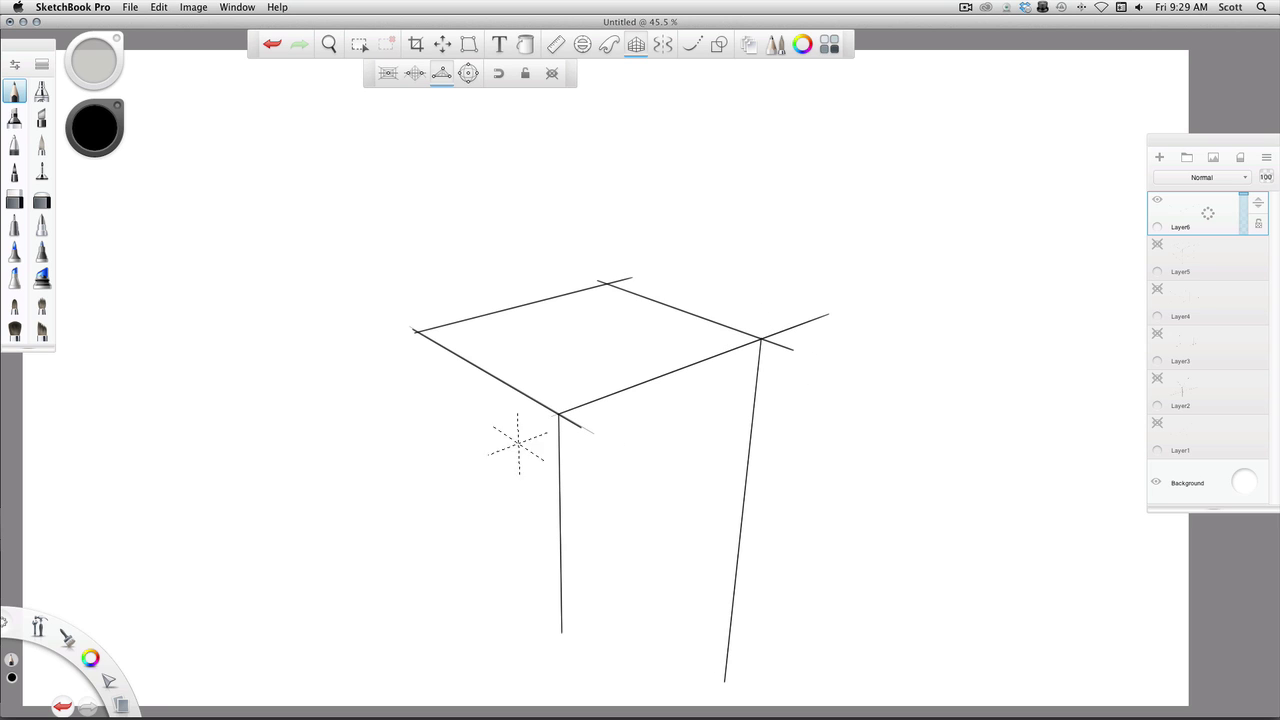
{"action": "left_click_drag", "start_coordinate": [418, 332], "coordinate": [444, 603]}
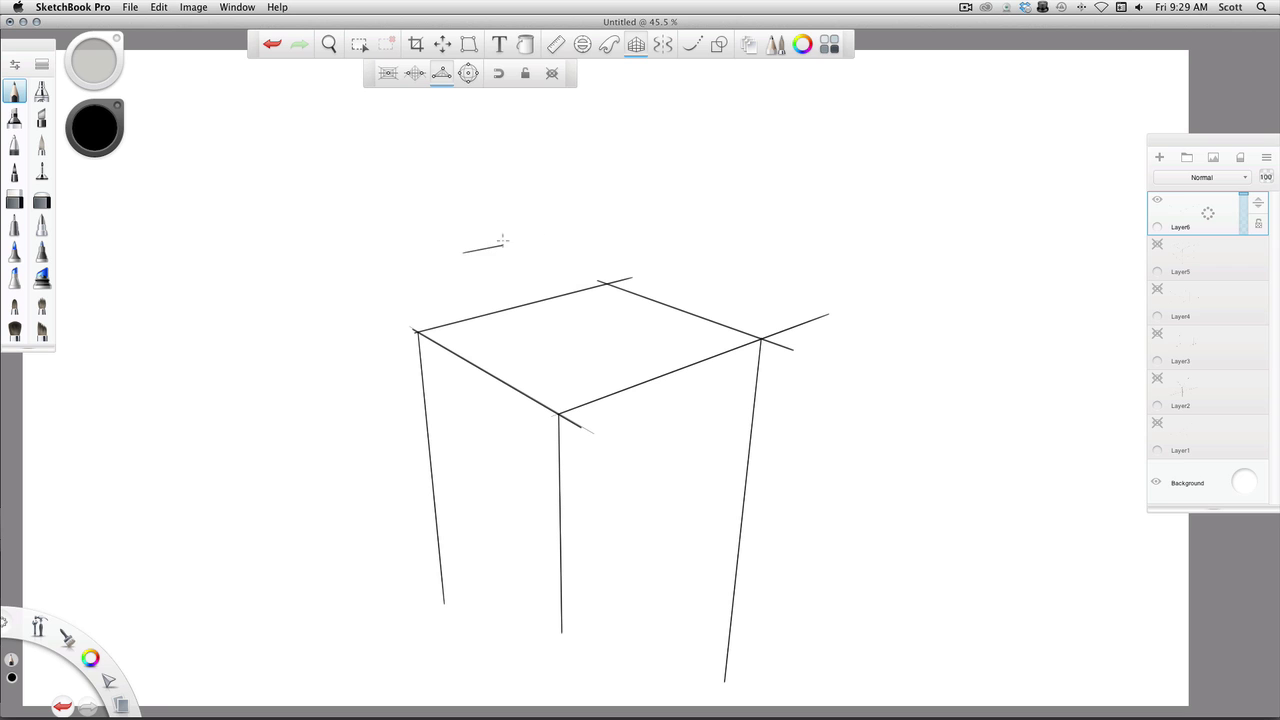
- Draw a second box behind with its top face and downward-converging verticals
{"action": "left_click_drag", "start_coordinate": [502, 240], "coordinate": [623, 220]}
{"action": "left_click_drag", "start_coordinate": [381, 206], "coordinate": [515, 253]}
{"action": "left_click_drag", "start_coordinate": [489, 181], "coordinate": [635, 230]}
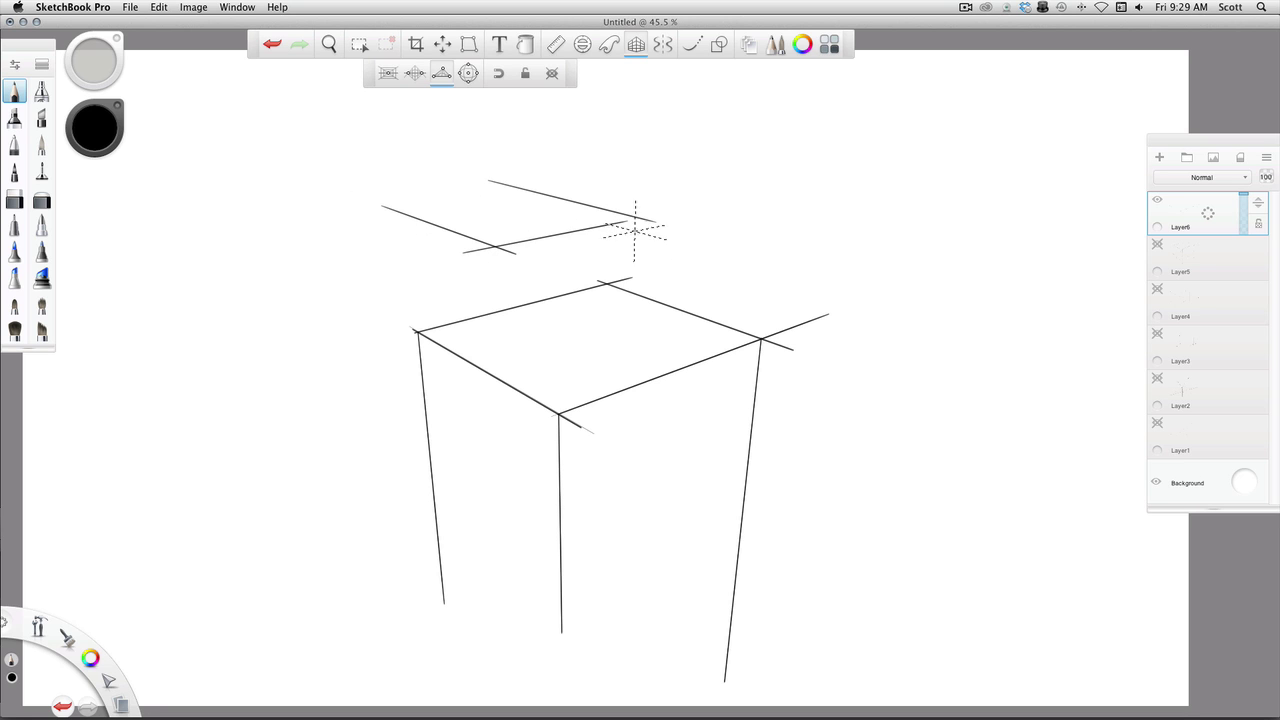
{"action": "left_click_drag", "start_coordinate": [383, 207], "coordinate": [552, 184]}
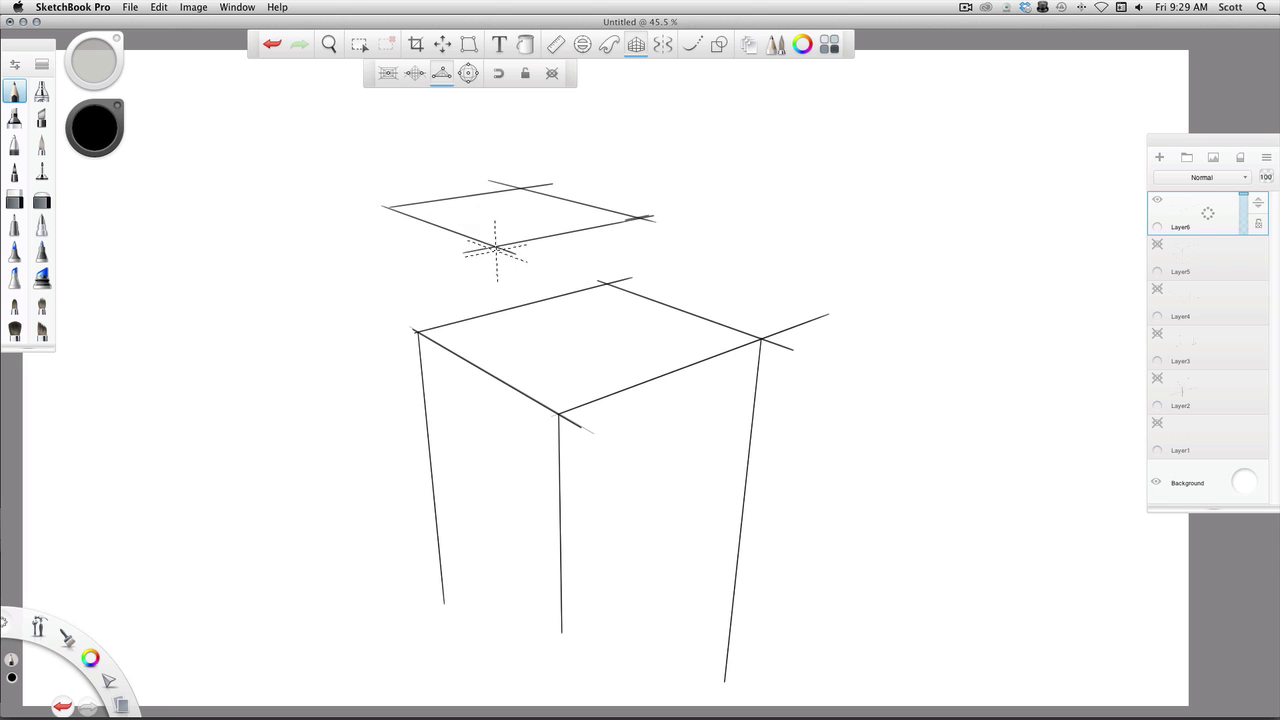
{"action": "left_click_drag", "start_coordinate": [495, 245], "coordinate": [496, 284]}
{"action": "left_click_drag", "start_coordinate": [390, 207], "coordinate": [433, 614]}
{"action": "left_click_drag", "start_coordinate": [638, 216], "coordinate": [638, 288]}
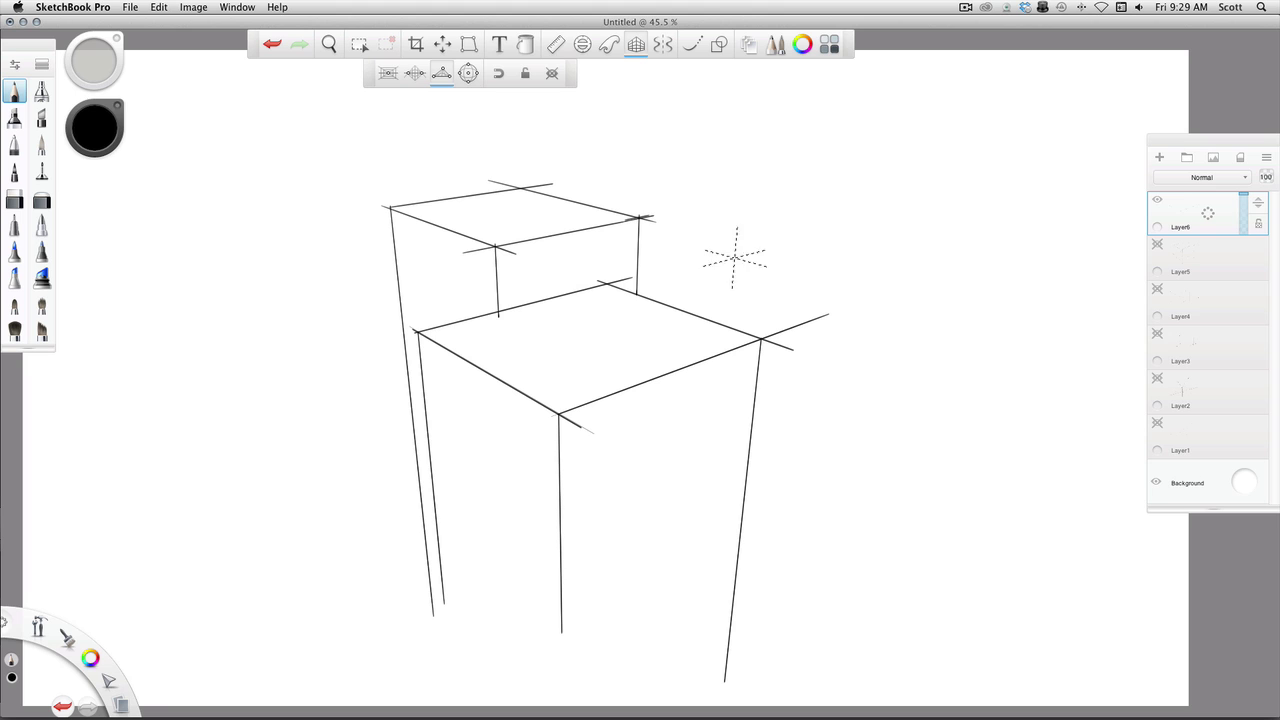
- Draw a third box on the right and add floor lines across the right and central buildings
{"action": "left_click_drag", "start_coordinate": [720, 249], "coordinate": [884, 216]}
{"action": "left_click_drag", "start_coordinate": [731, 244], "coordinate": [893, 284]}
{"action": "mouse_move", "coordinate": [806, 219]}
{"action": "left_mouse_down"}
{"action": "mouse_move", "coordinate": [939, 247]}
{"action": "mouse_move", "coordinate": [801, 289]}
{"action": "left_mouse_up"}
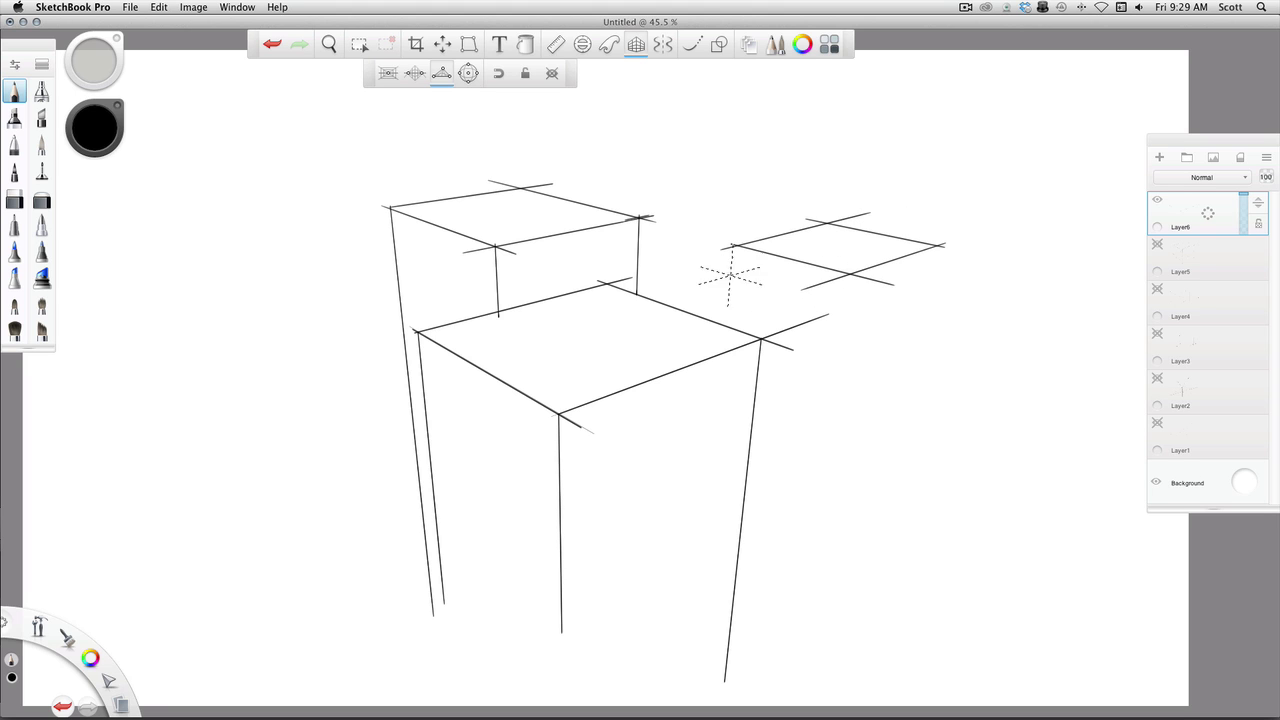
{"action": "left_click_drag", "start_coordinate": [737, 244], "coordinate": [731, 340]}
{"action": "left_click_drag", "start_coordinate": [850, 273], "coordinate": [790, 660]}
{"action": "left_click_drag", "start_coordinate": [940, 244], "coordinate": [845, 700]}
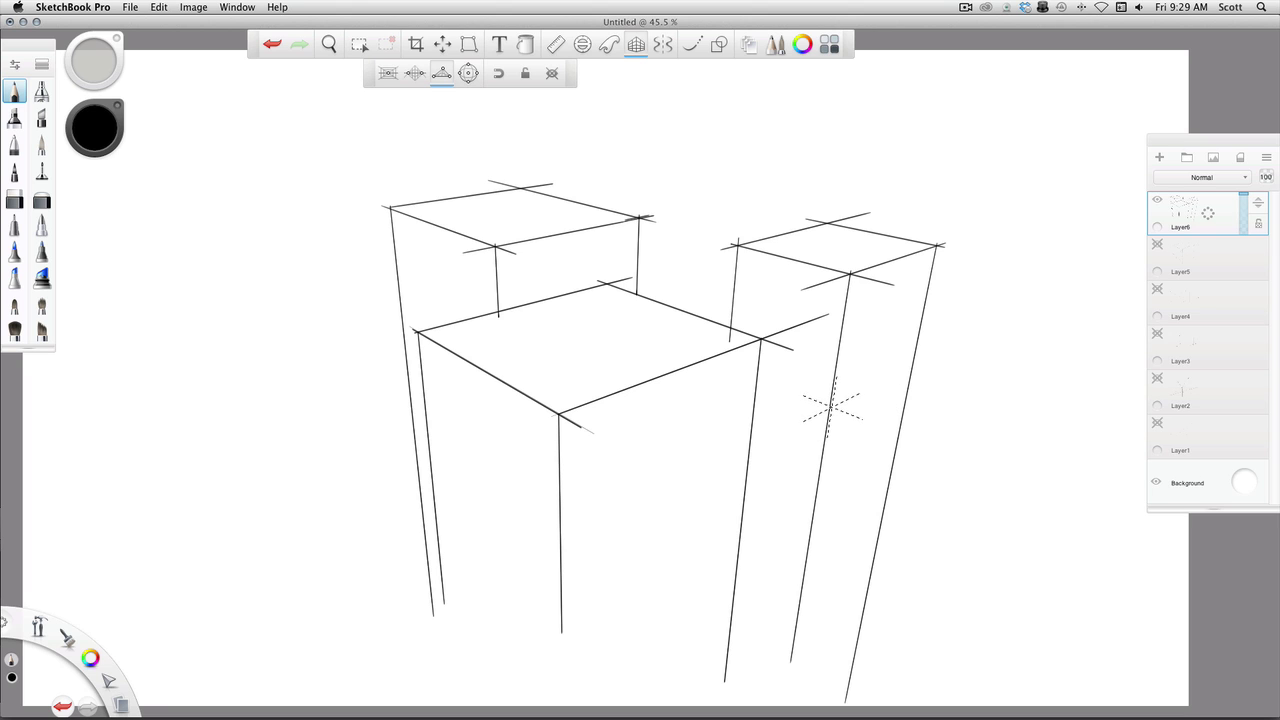
{"action": "left_click_drag", "start_coordinate": [829, 410], "coordinate": [928, 361]}
{"action": "left_click_drag", "start_coordinate": [815, 499], "coordinate": [948, 420]}
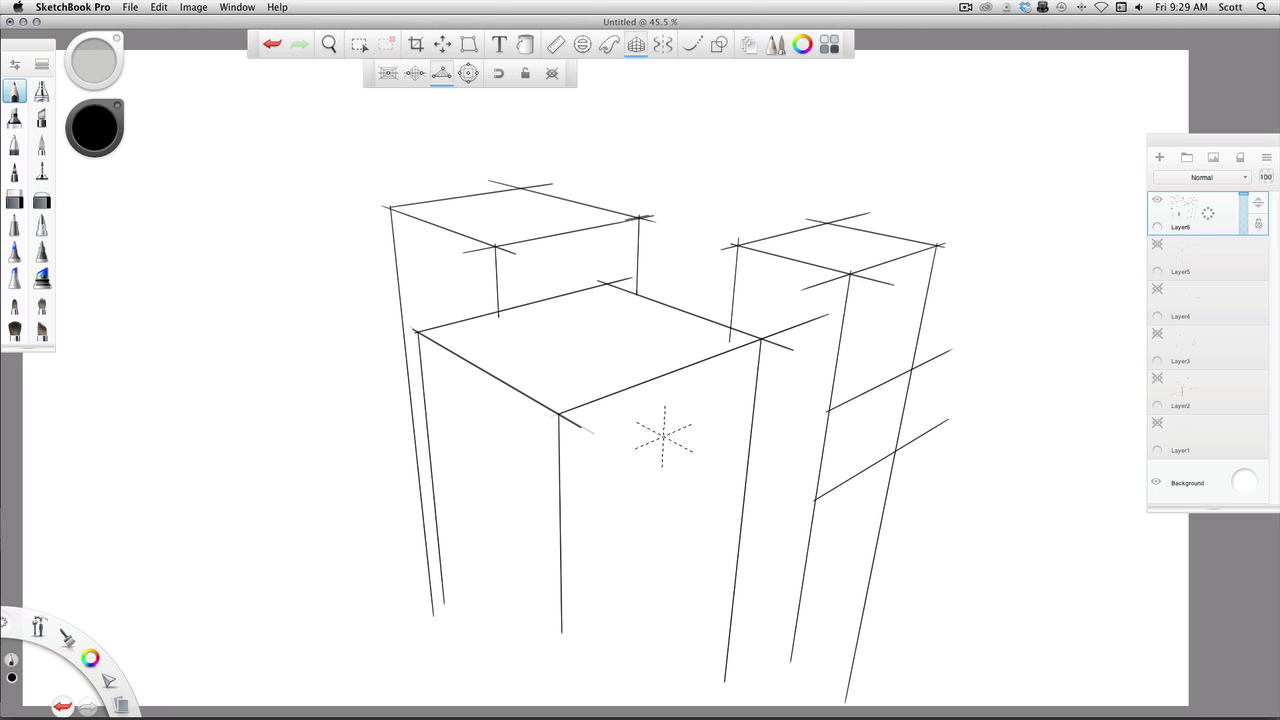
{"action": "left_click_drag", "start_coordinate": [559, 461], "coordinate": [808, 359]}
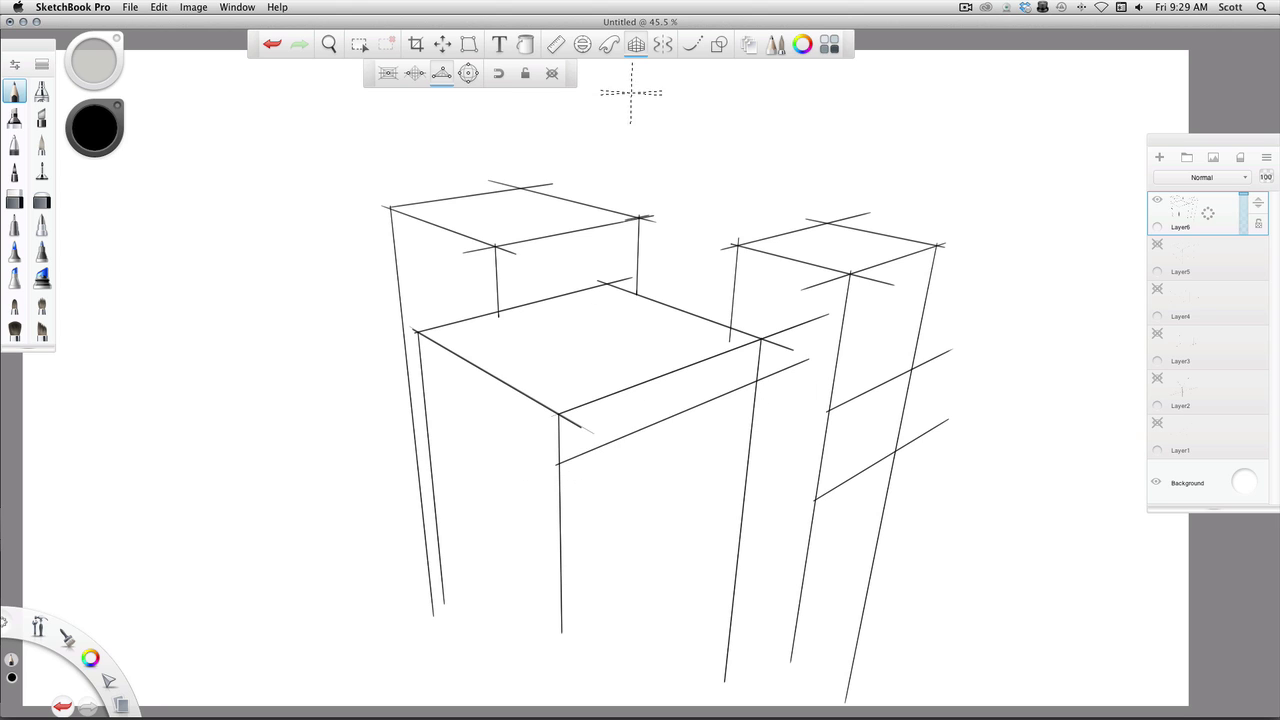
- Draw crossing diagonals across the central building's band and a perspective vertical through their crossing
{"action": "left_click", "coordinate": [718, 45]}
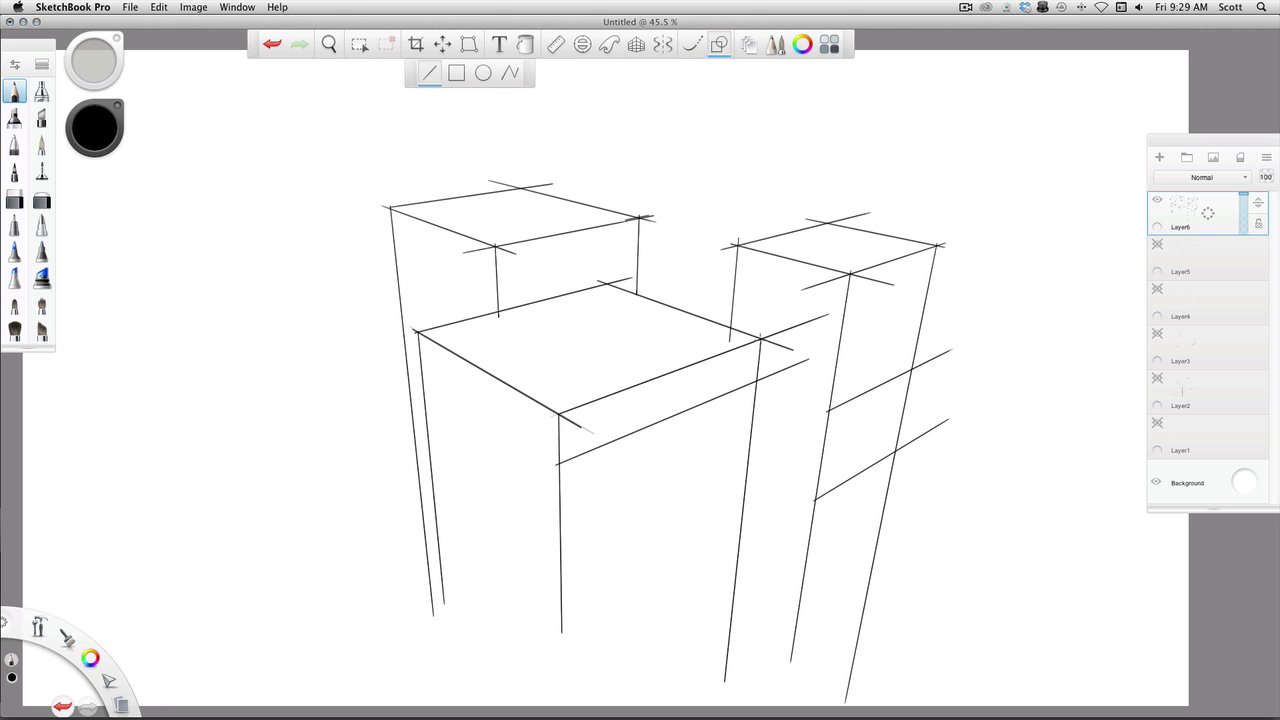
{"action": "left_click_drag", "start_coordinate": [594, 444], "coordinate": [557, 464]}
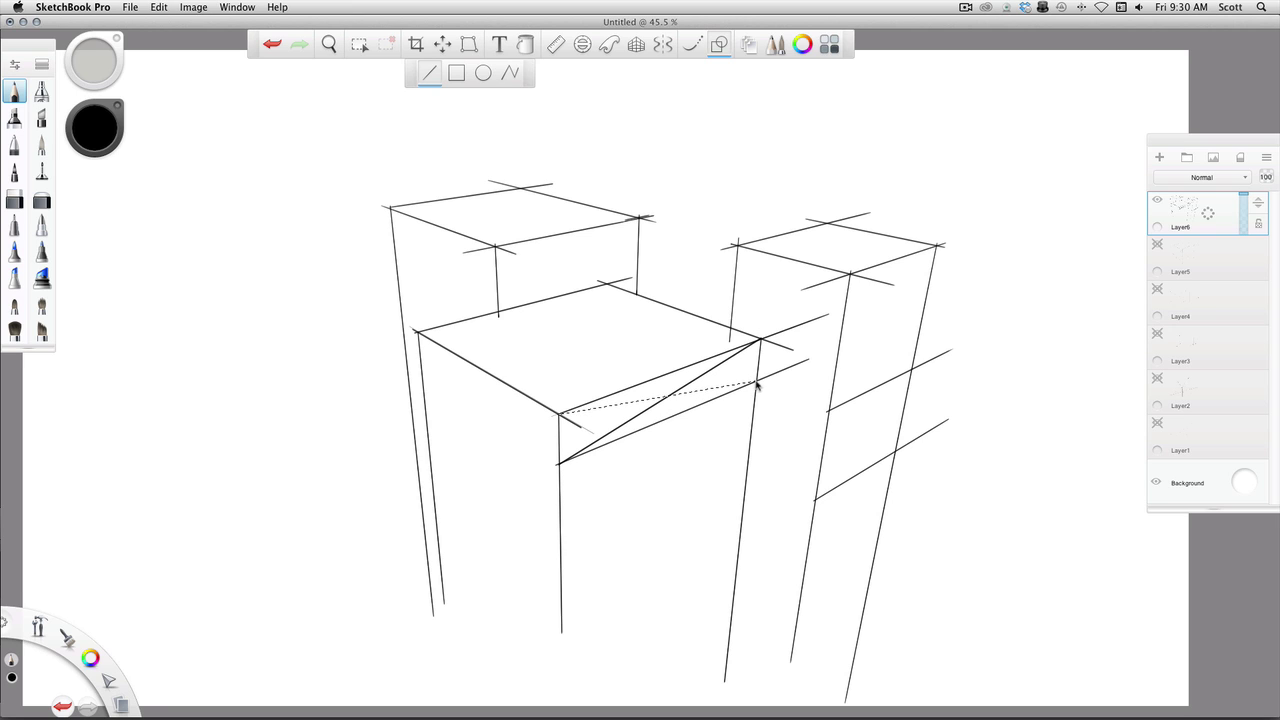
{"action": "left_click_drag", "start_coordinate": [756, 384], "coordinate": [756, 384]}
{"action": "left_click", "coordinate": [636, 44]}
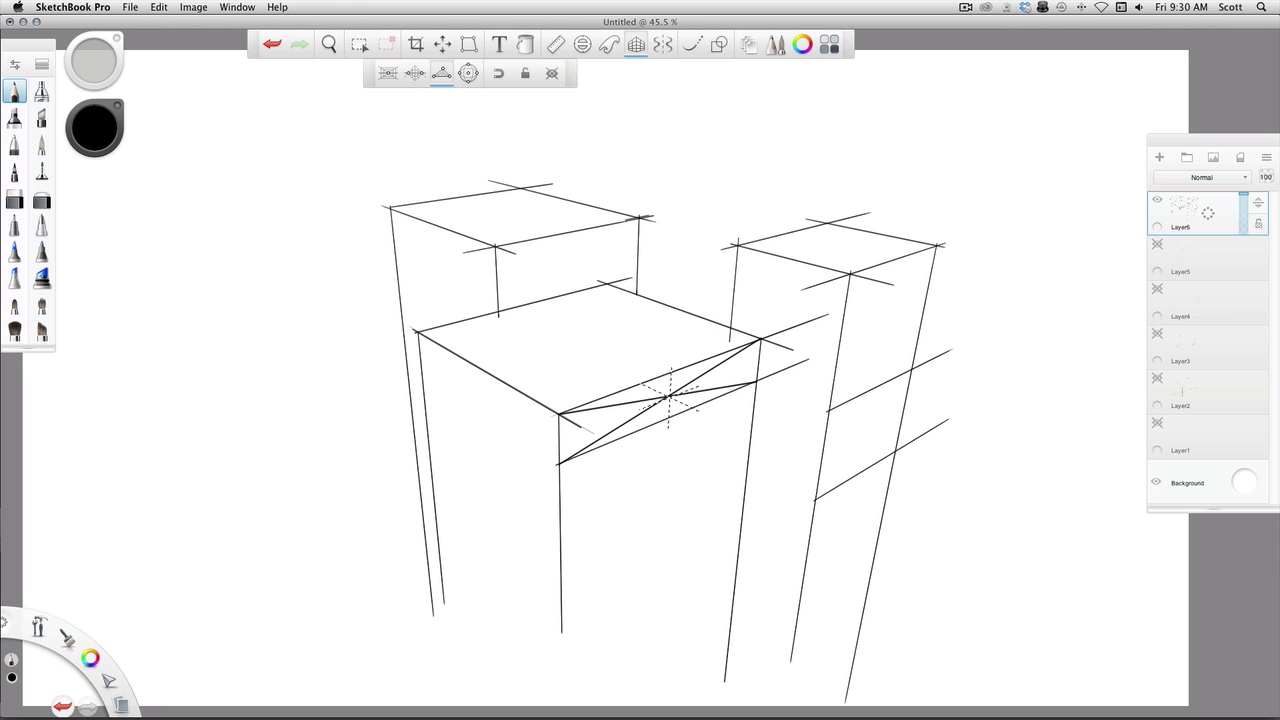
{"action": "left_click_drag", "start_coordinate": [669, 358], "coordinate": [652, 704]}
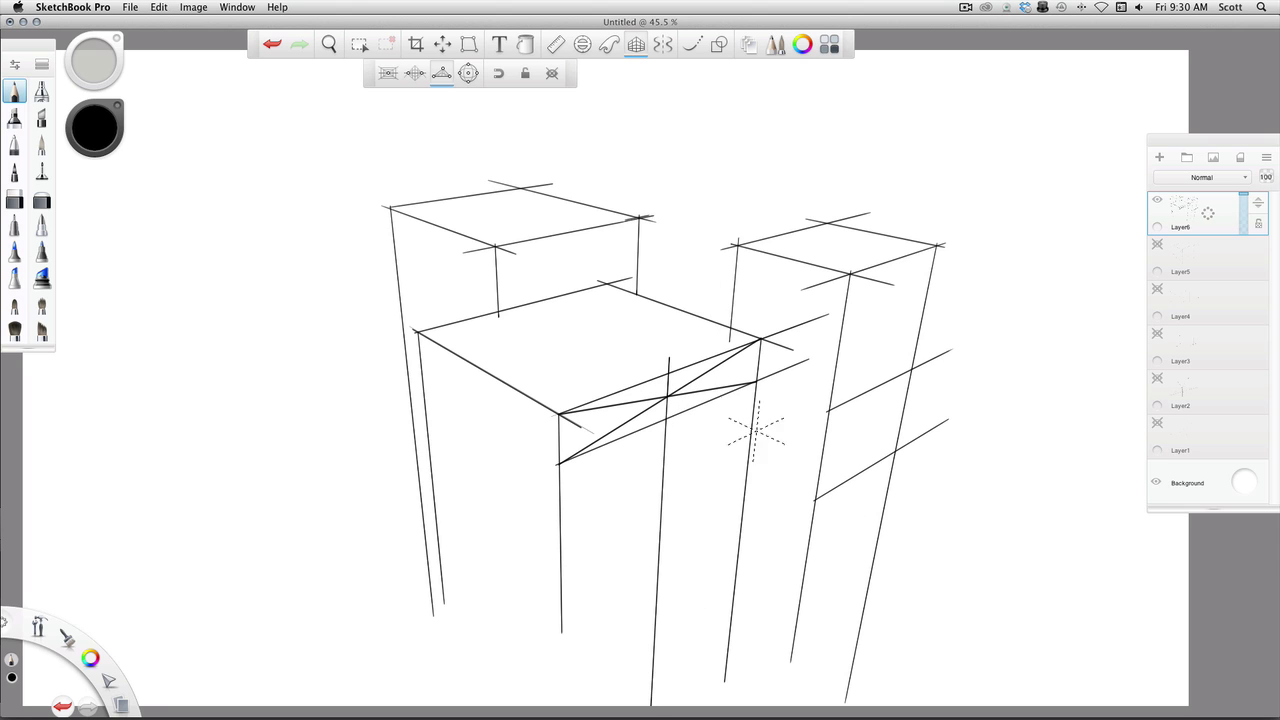
- Add a lower receding floor line across the central building
{"action": "left_click", "coordinate": [719, 44]}
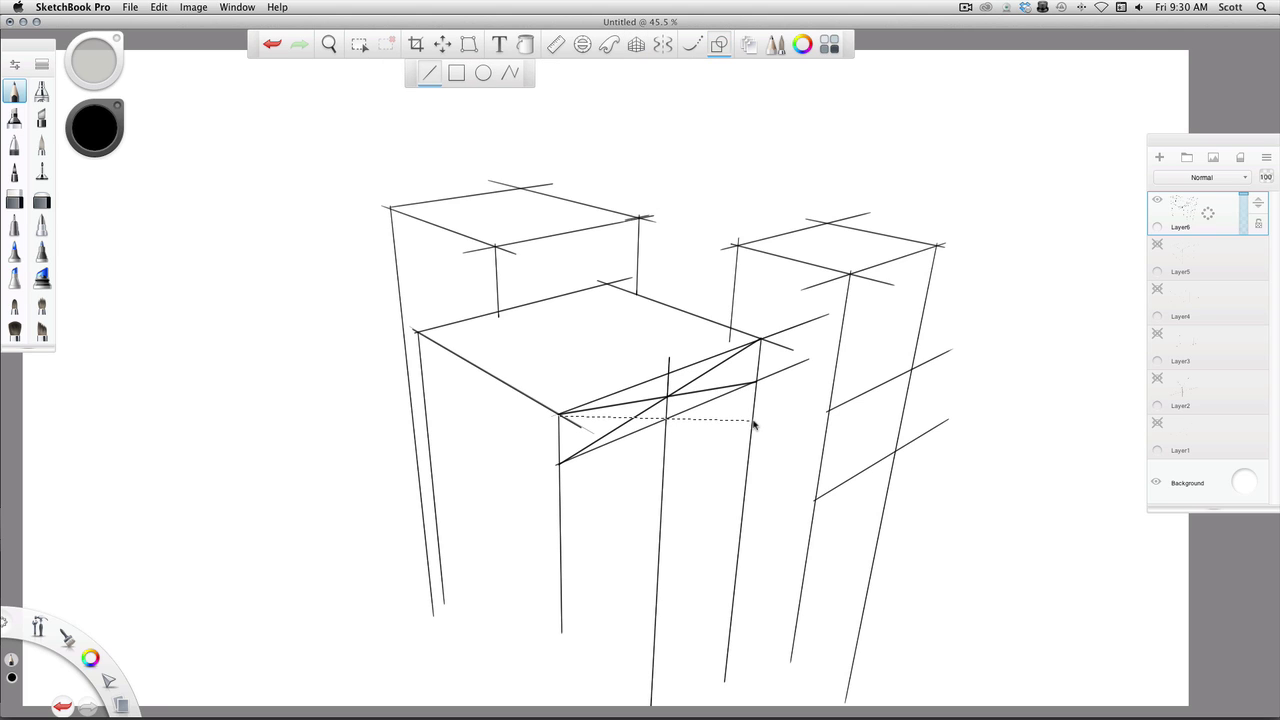
{"action": "left_click_drag", "start_coordinate": [753, 425], "coordinate": [752, 424]}
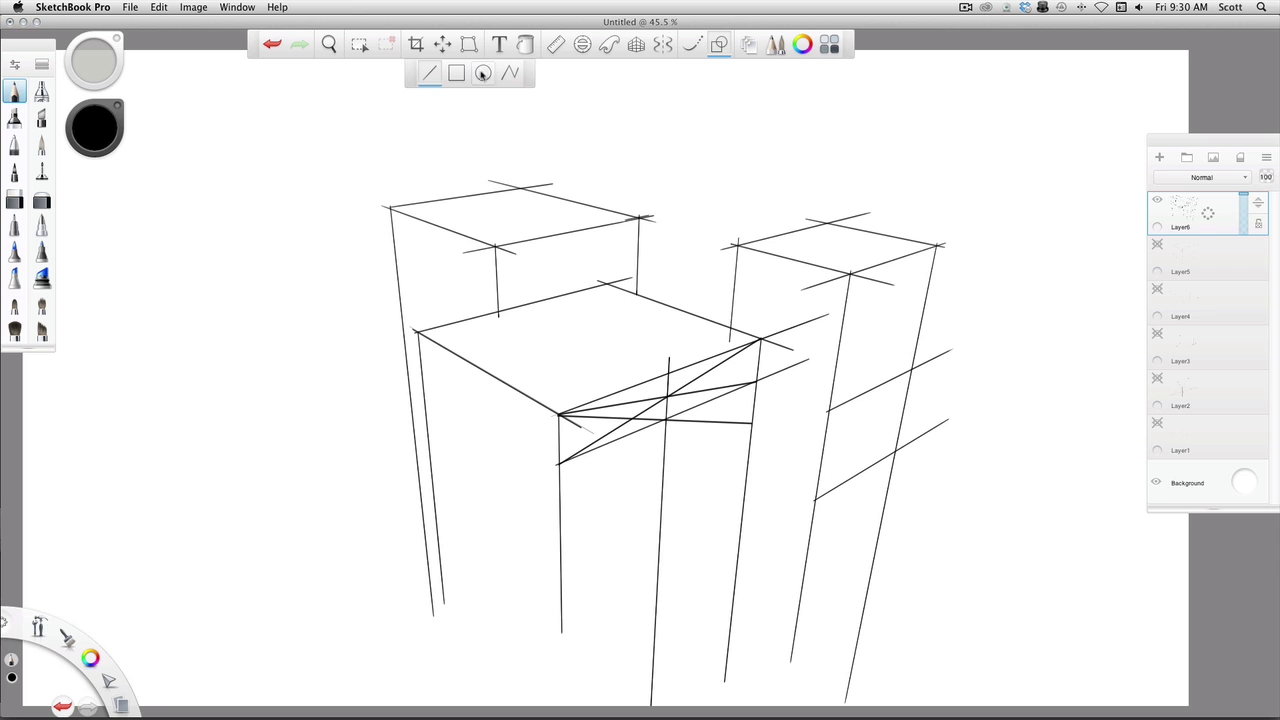
{"action": "left_click", "coordinate": [636, 44]}
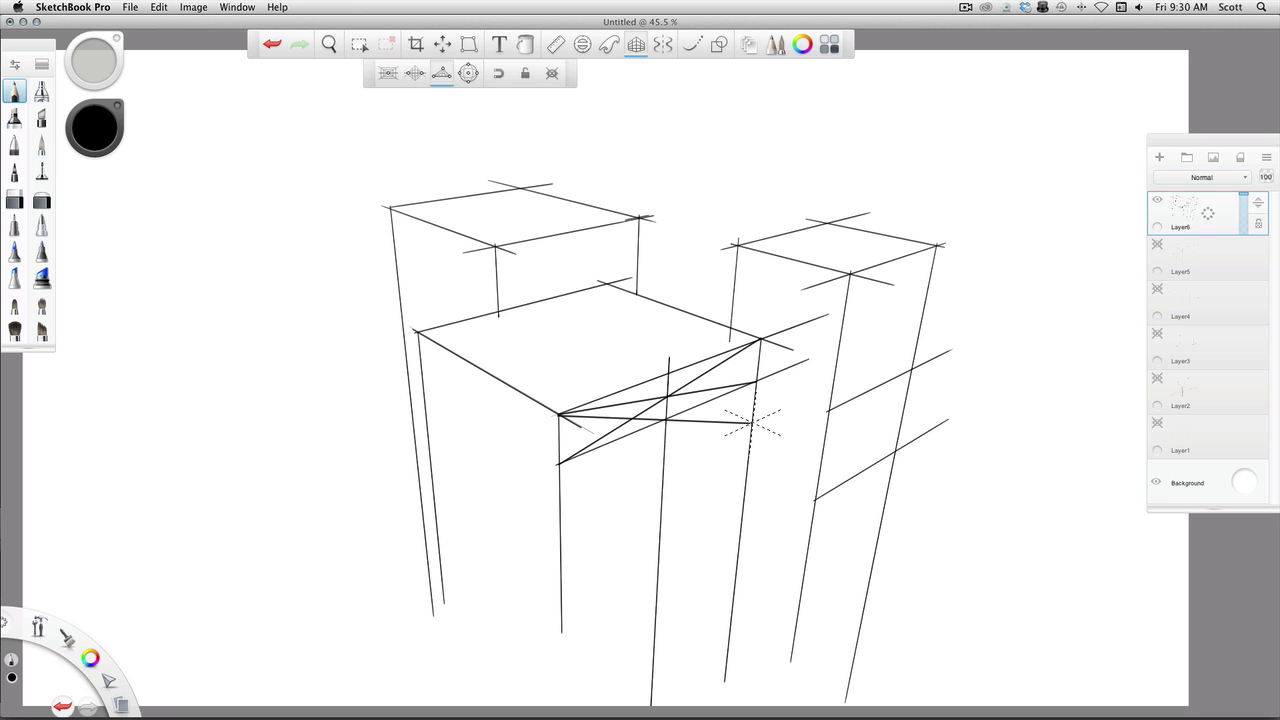
{"action": "left_click_drag", "start_coordinate": [752, 425], "coordinate": [545, 536]}
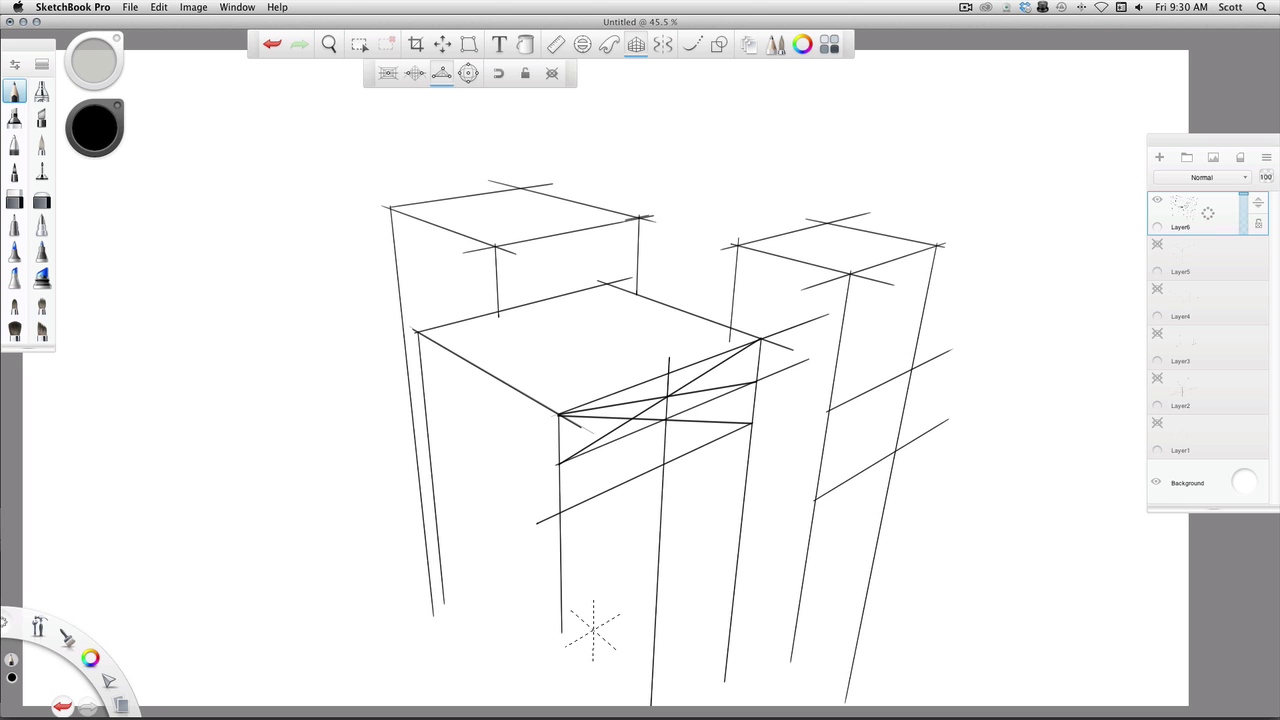
- Draw a tall left building's top face and three vertical edges
{"action": "left_click_drag", "start_coordinate": [208, 303], "coordinate": [307, 285]}
{"action": "left_click_drag", "start_coordinate": [226, 335], "coordinate": [356, 308]}
{"action": "left_click_drag", "start_coordinate": [201, 295], "coordinate": [269, 354]}
{"action": "left_click_drag", "start_coordinate": [287, 282], "coordinate": [350, 322]}
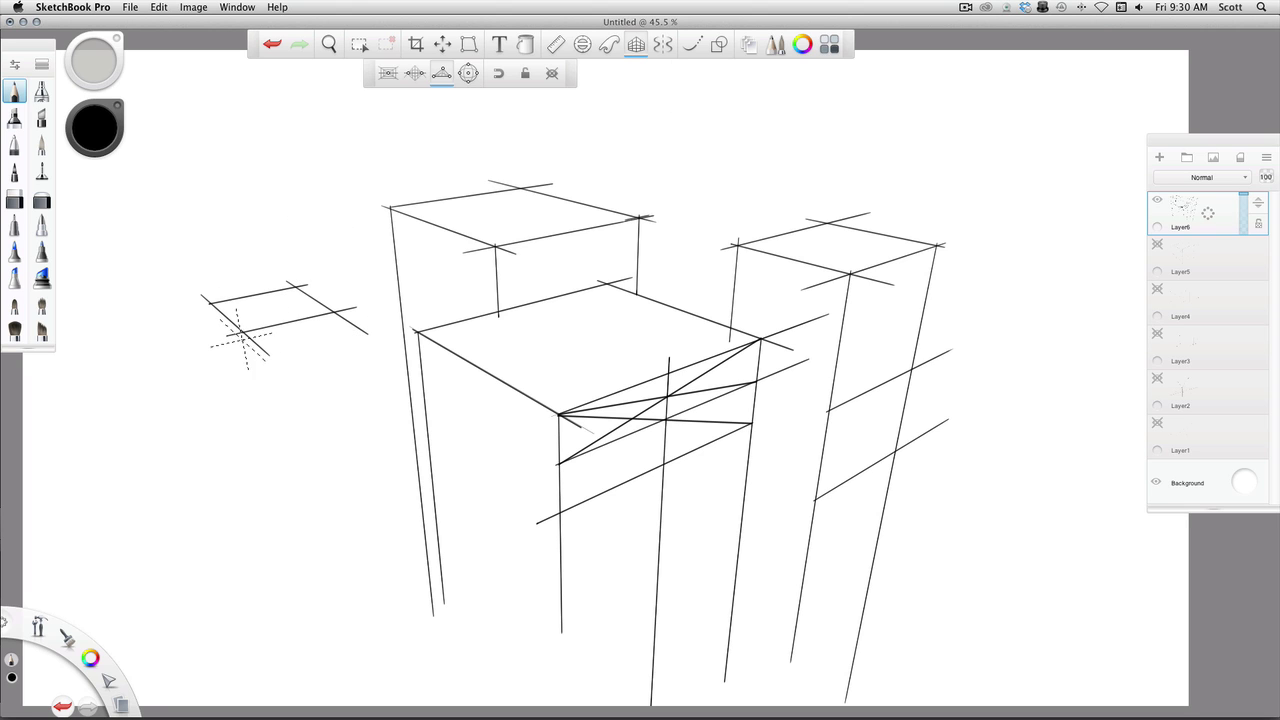
{"action": "left_click_drag", "start_coordinate": [243, 332], "coordinate": [288, 563]}
{"action": "left_click_drag", "start_coordinate": [211, 302], "coordinate": [282, 630]}
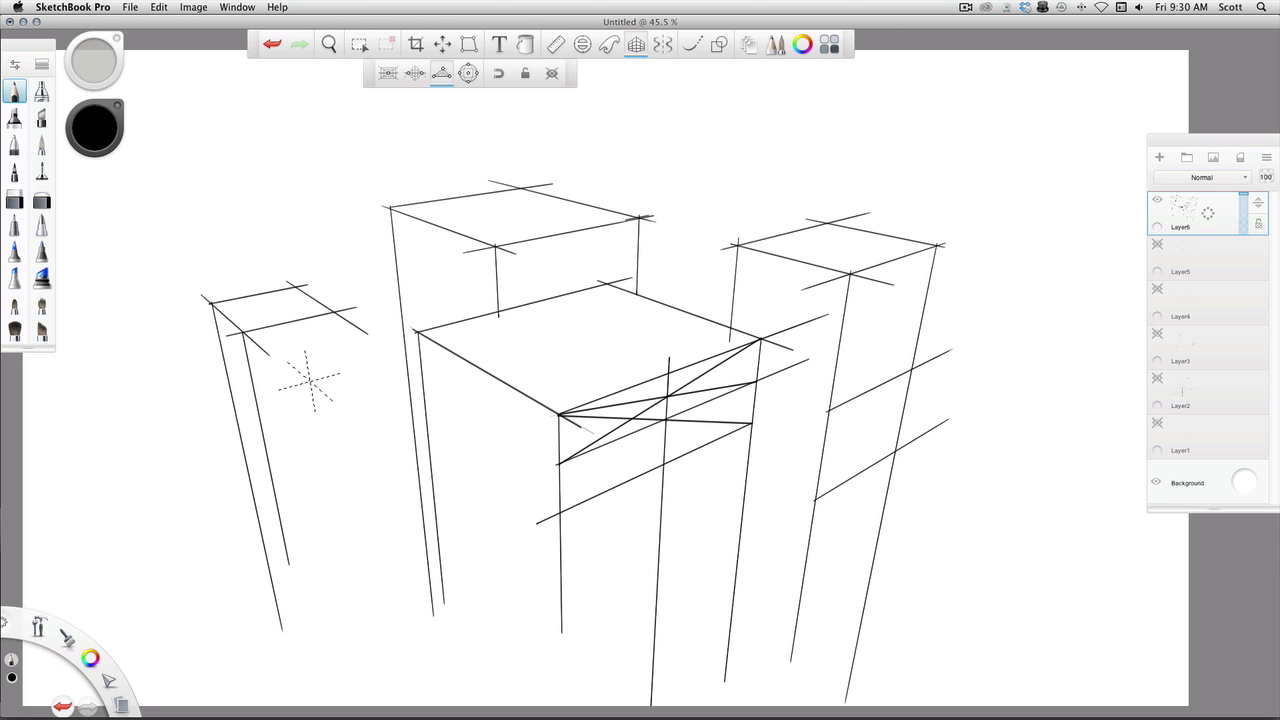
{"action": "left_click_drag", "start_coordinate": [332, 310], "coordinate": [380, 643]}
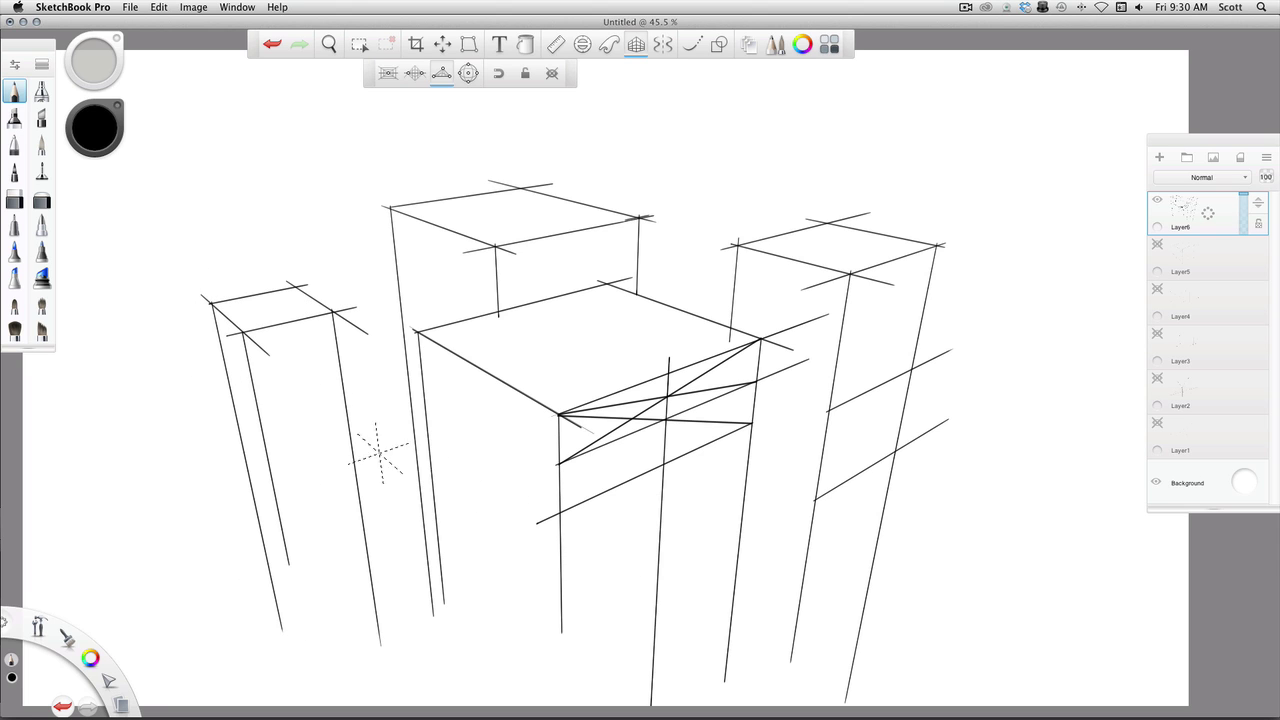
- Stack five floor lines across the left building and sketch a slender tower behind the back box
{"action": "left_click_drag", "start_coordinate": [264, 444], "coordinate": [418, 399]}
{"action": "left_click_drag", "start_coordinate": [268, 474], "coordinate": [432, 421]}
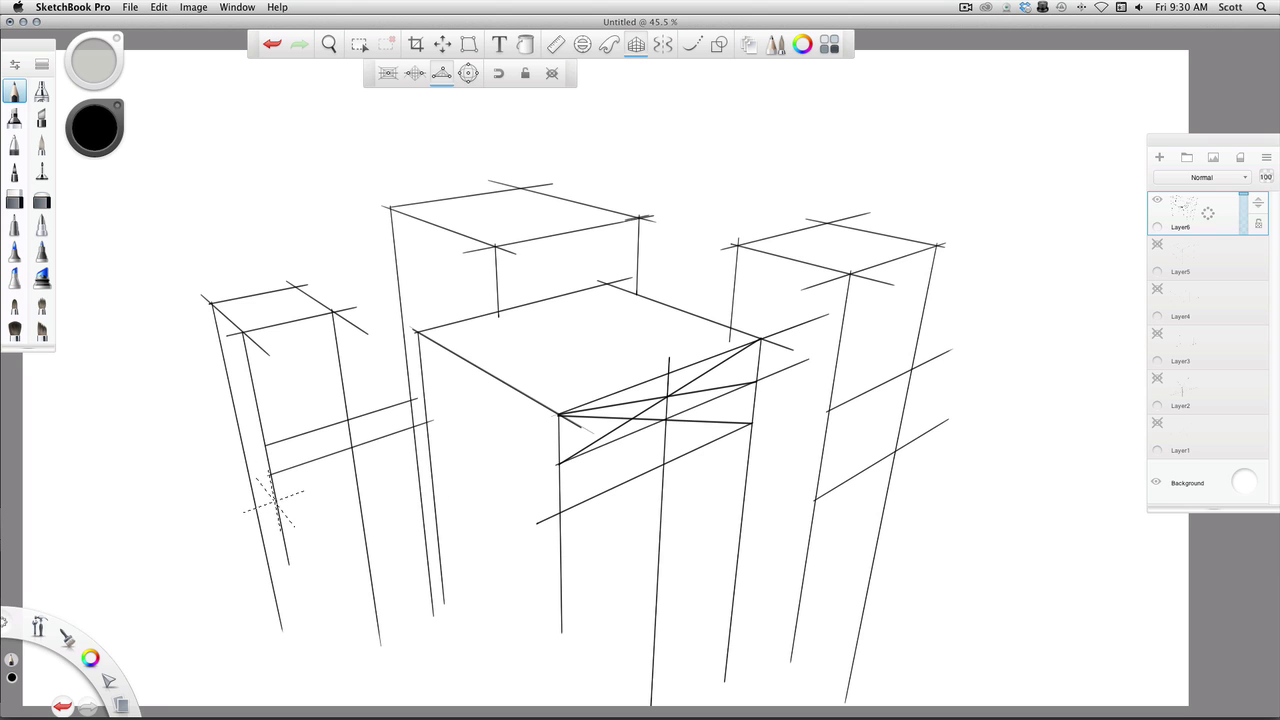
{"action": "mouse_move", "coordinate": [276, 498]}
{"action": "left_mouse_down"}
{"action": "mouse_move", "coordinate": [416, 452]}
{"action": "mouse_move", "coordinate": [392, 497]}
{"action": "left_mouse_up"}
{"action": "mouse_move", "coordinate": [282, 532]}
{"action": "left_mouse_down"}
{"action": "mouse_move", "coordinate": [388, 511]}
{"action": "mouse_move", "coordinate": [383, 522]}
{"action": "left_mouse_up"}
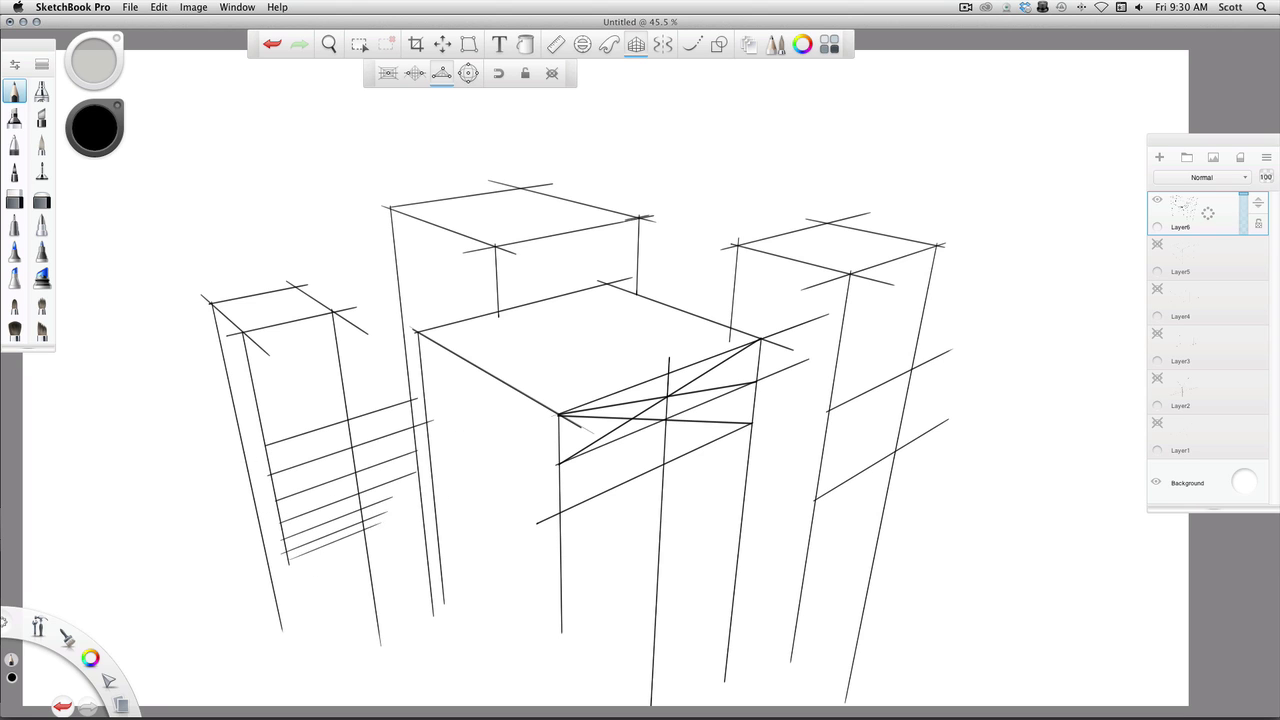
{"action": "left_click_drag", "start_coordinate": [290, 570], "coordinate": [404, 528]}
{"action": "left_click_drag", "start_coordinate": [629, 210], "coordinate": [629, 130]}
{"action": "mouse_move", "coordinate": [601, 210]}
{"action": "left_mouse_down"}
{"action": "mouse_move", "coordinate": [601, 125]}
{"action": "mouse_move", "coordinate": [708, 128]}
{"action": "mouse_move", "coordinate": [670, 378]}
{"action": "left_mouse_up"}
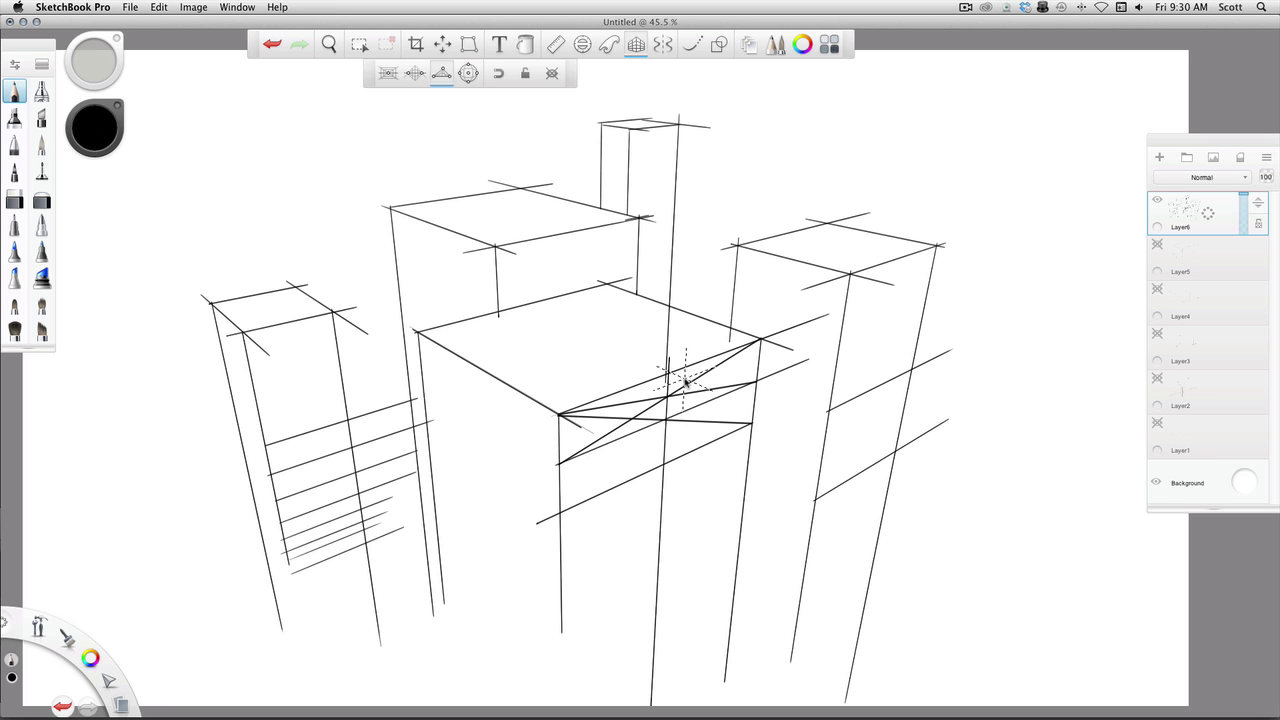
- Hide Layer6 and add a new empty layer for the grid
{"action": "left_click", "coordinate": [1157, 200]}
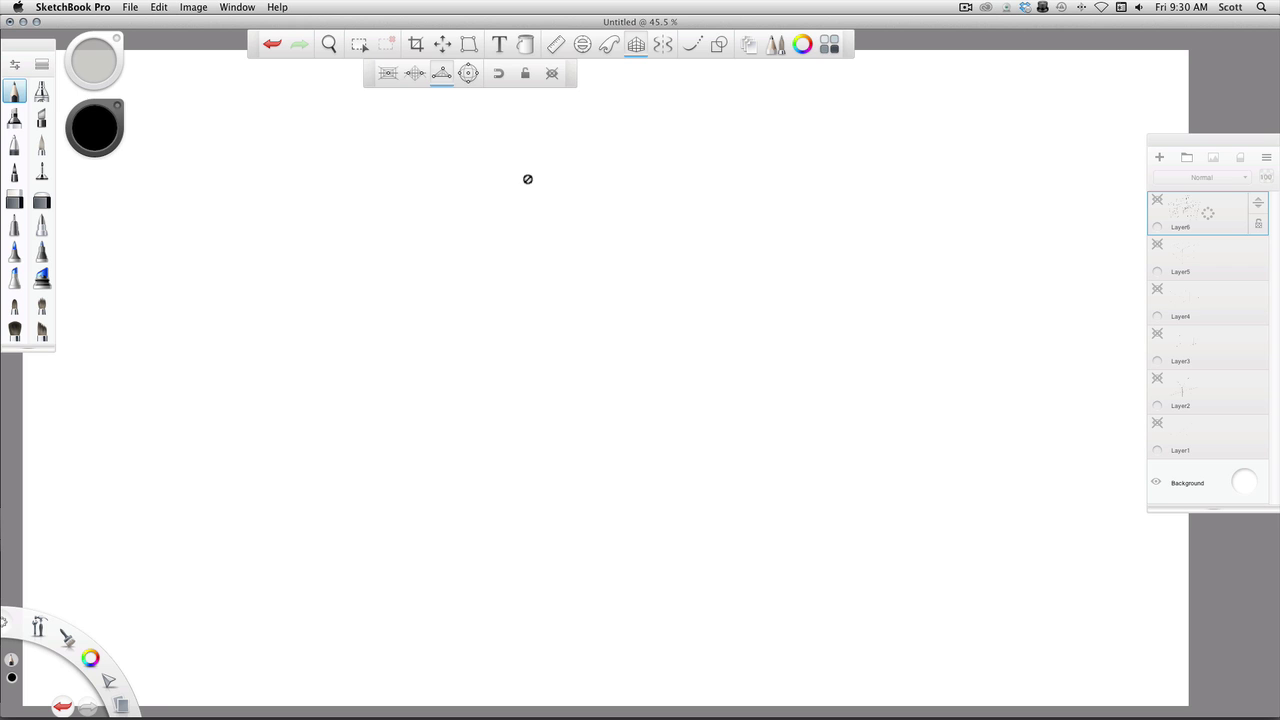
{"action": "left_click_drag", "start_coordinate": [329, 44], "coordinate": [334, 254]}
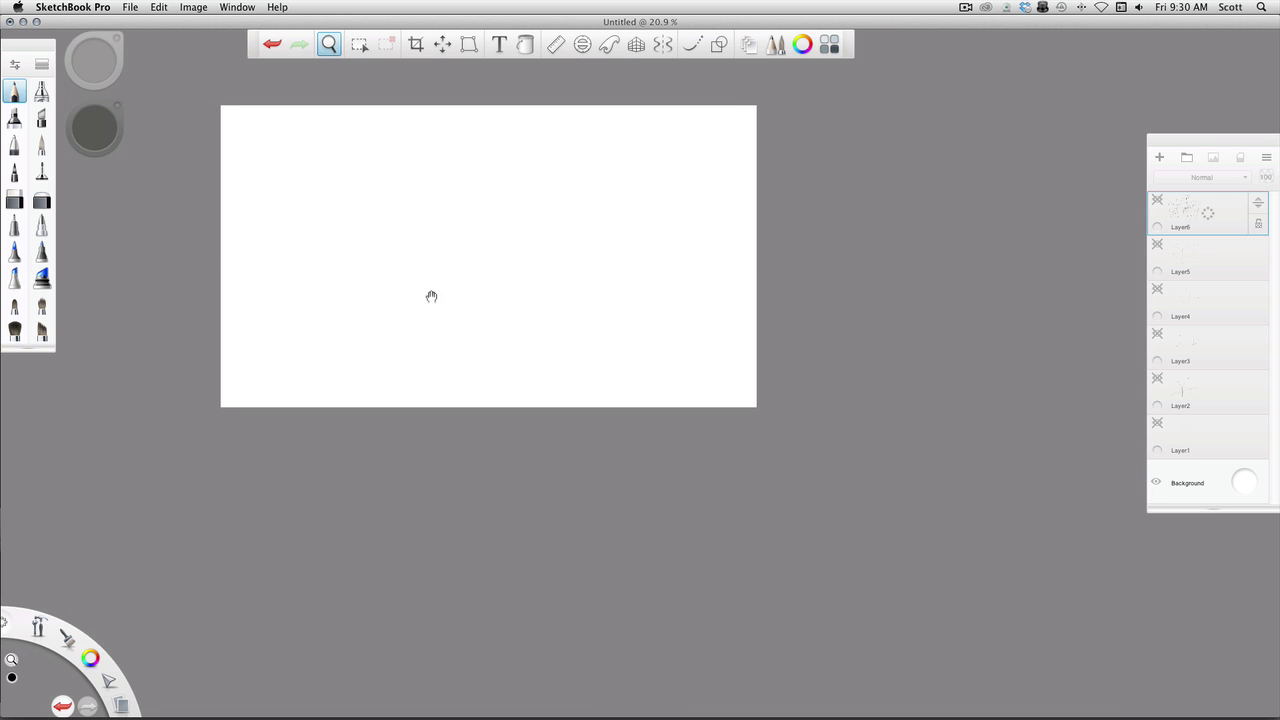
{"action": "left_click_drag", "start_coordinate": [431, 296], "coordinate": [549, 400]}
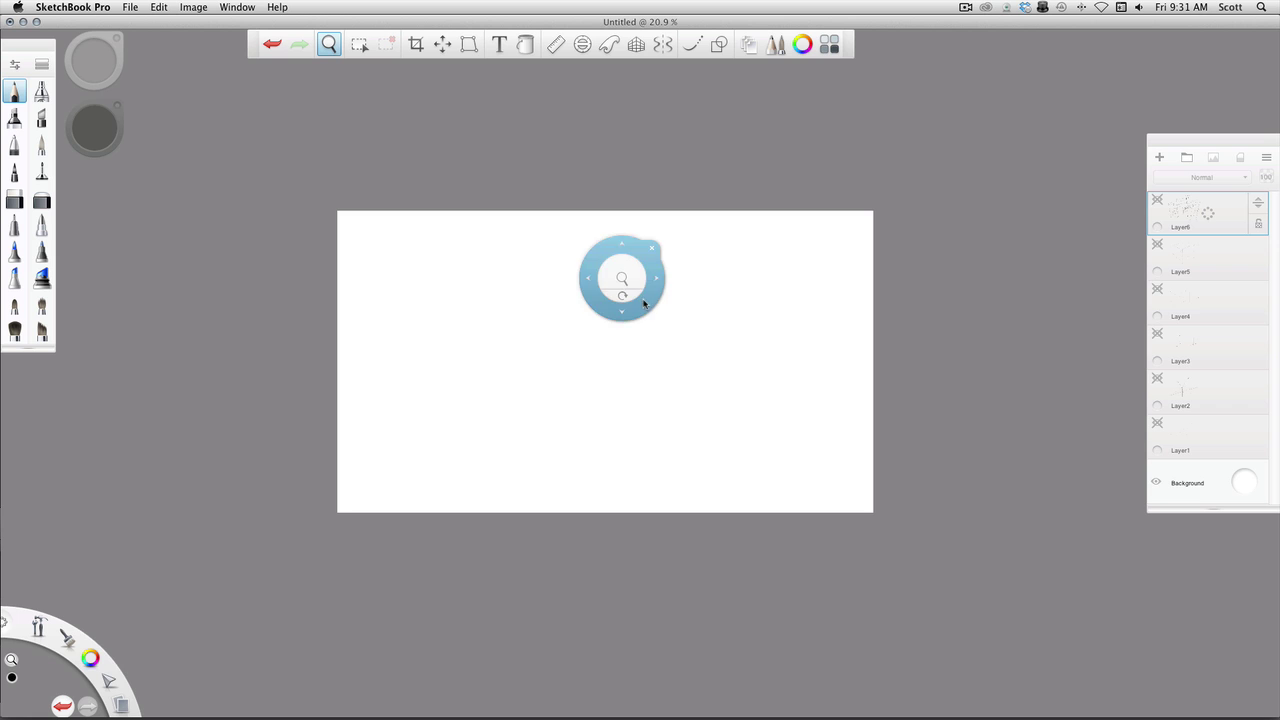
{"action": "left_click_drag", "start_coordinate": [644, 303], "coordinate": [1184, 262]}
{"action": "left_click", "coordinate": [1162, 160]}
{"action": "left_click_drag", "start_coordinate": [1079, 262], "coordinate": [649, 61]}
- Switch the Perspective guide to five-point fisheye and enlarge it to the page height
{"action": "left_click", "coordinate": [637, 46]}
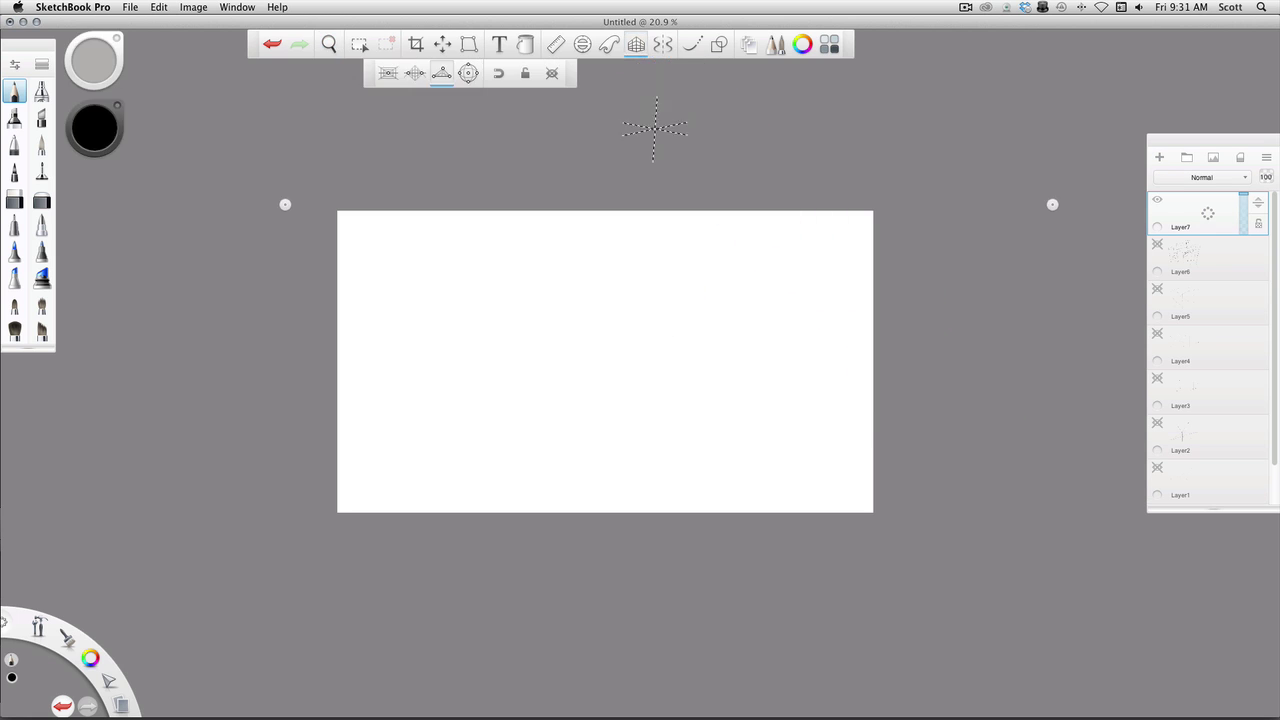
{"action": "left_click", "coordinate": [468, 72]}
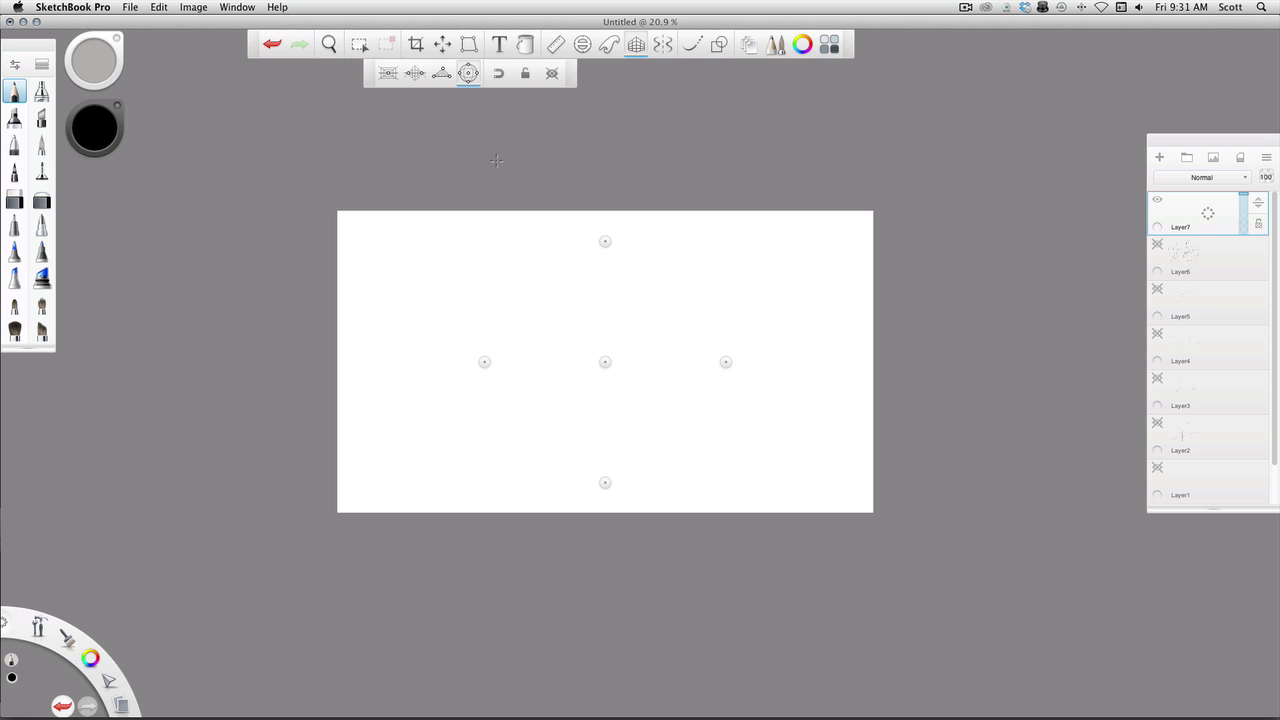
{"action": "left_click_drag", "start_coordinate": [728, 362], "coordinate": [861, 363]}
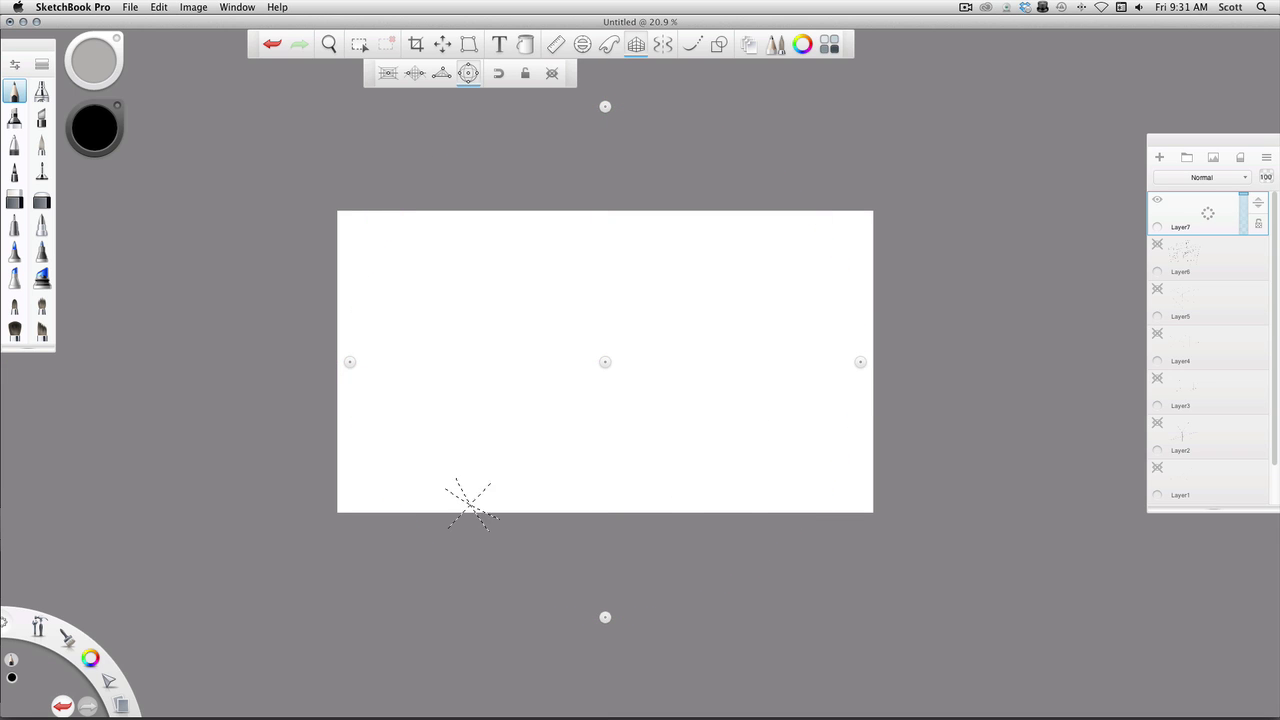
- Widen the fisheye guide, set brush size 5, and draw seven curved vertical grid lines
{"action": "left_click_drag", "start_coordinate": [872, 363], "coordinate": [1010, 380]}
{"action": "key", "text": "bracketright"}
{"action": "left_click_drag", "start_coordinate": [627, 233], "coordinate": [626, 514]}
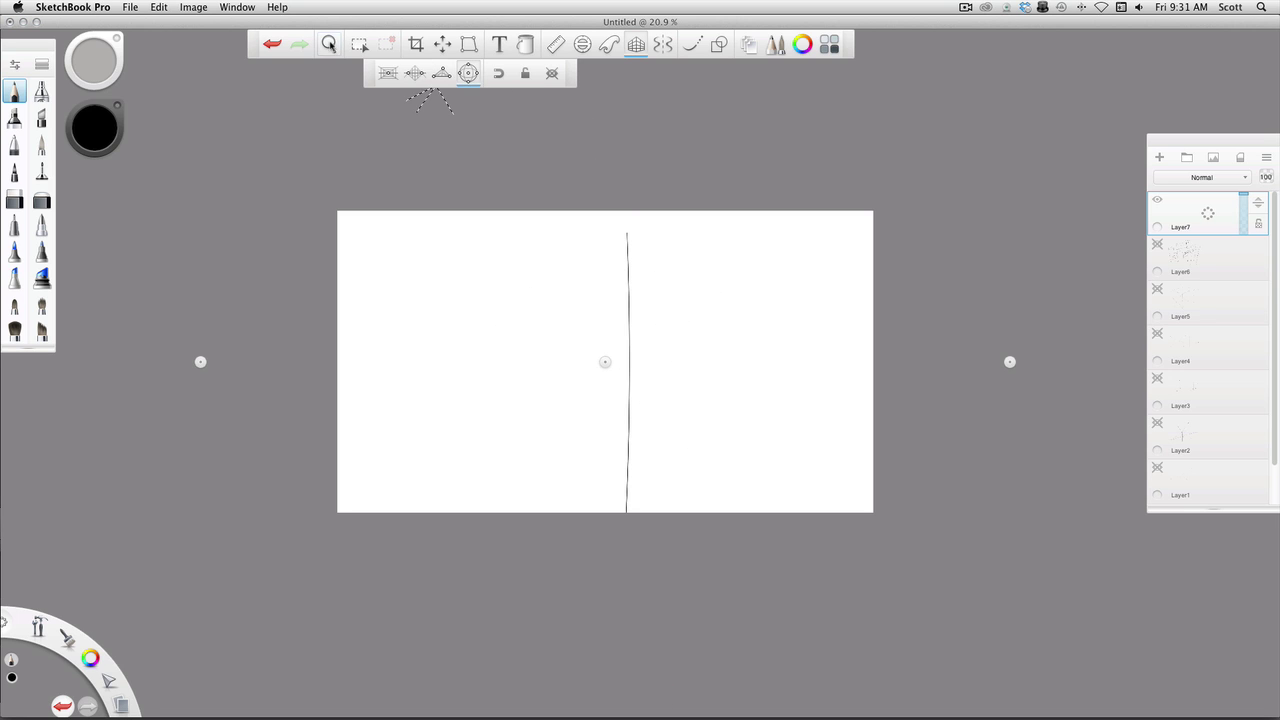
{"action": "left_click_drag", "start_coordinate": [683, 212], "coordinate": [681, 508]}
{"action": "mouse_move", "coordinate": [795, 212]}
{"action": "left_mouse_down"}
{"action": "mouse_move", "coordinate": [808, 462]}
{"action": "mouse_move", "coordinate": [793, 512]}
{"action": "left_mouse_up"}
{"action": "left_click_drag", "start_coordinate": [861, 226], "coordinate": [868, 512]}
{"action": "left_click_drag", "start_coordinate": [552, 212], "coordinate": [555, 512]}
{"action": "left_click_drag", "start_coordinate": [471, 212], "coordinate": [472, 512]}
{"action": "left_click_drag", "start_coordinate": [395, 212], "coordinate": [396, 512]}
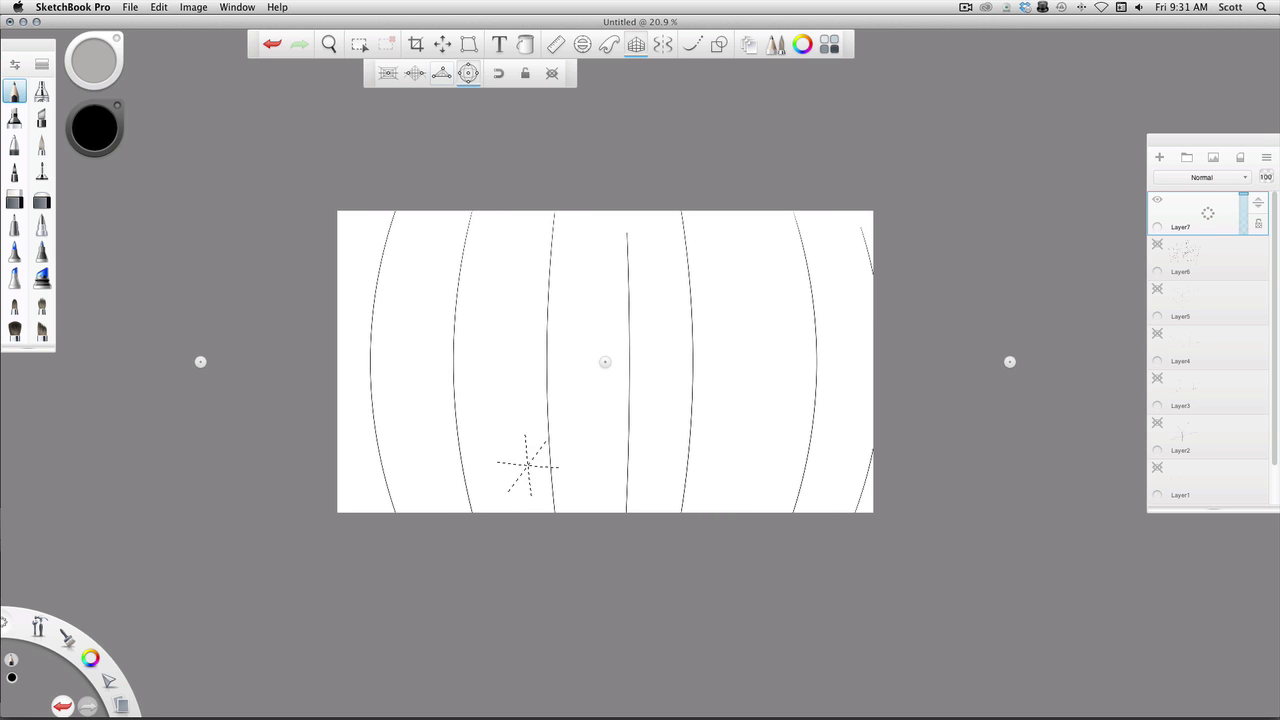
- Draw curved horizontal grid lines from near the top to the bottom, plus the central horizon line
{"action": "left_click_drag", "start_coordinate": [458, 419], "coordinate": [872, 396]}
{"action": "mouse_move", "coordinate": [416, 462]}
{"action": "left_mouse_down"}
{"action": "mouse_move", "coordinate": [495, 474]}
{"action": "mouse_move", "coordinate": [838, 449]}
{"action": "left_mouse_up"}
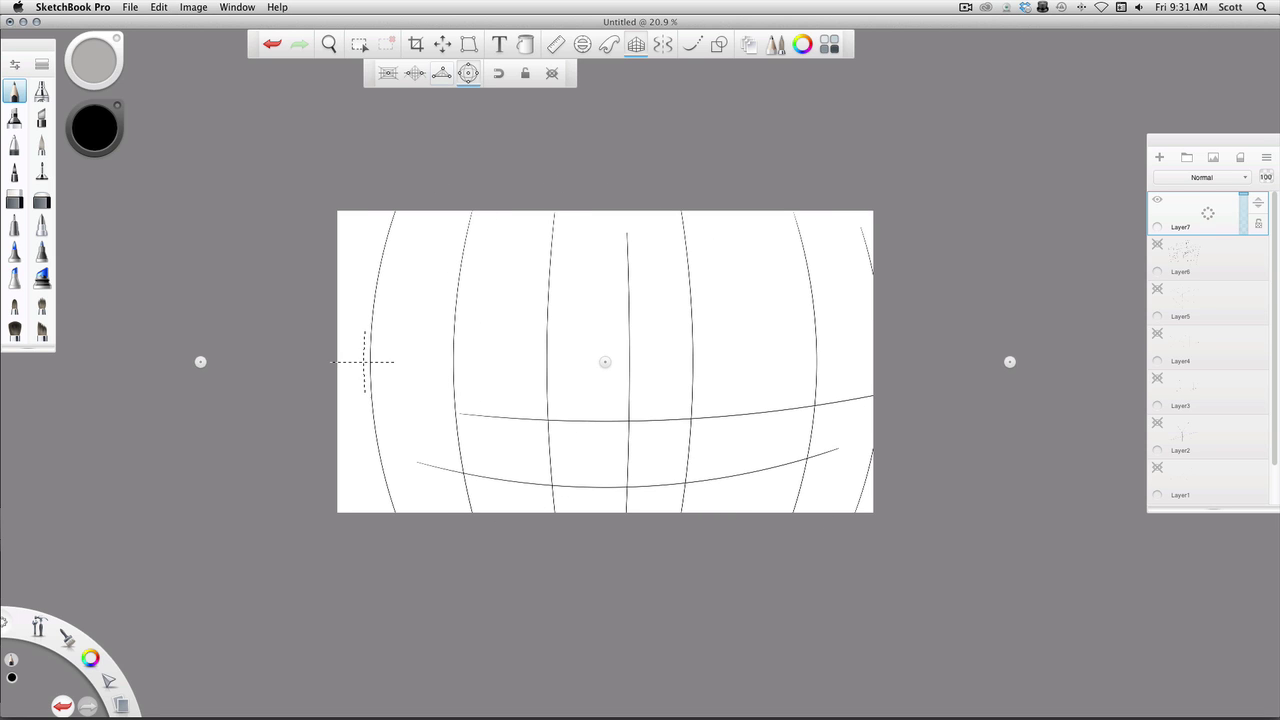
{"action": "left_click_drag", "start_coordinate": [391, 369], "coordinate": [868, 352]}
{"action": "left_click_drag", "start_coordinate": [416, 327], "coordinate": [870, 336]}
{"action": "left_click_drag", "start_coordinate": [387, 298], "coordinate": [822, 298]}
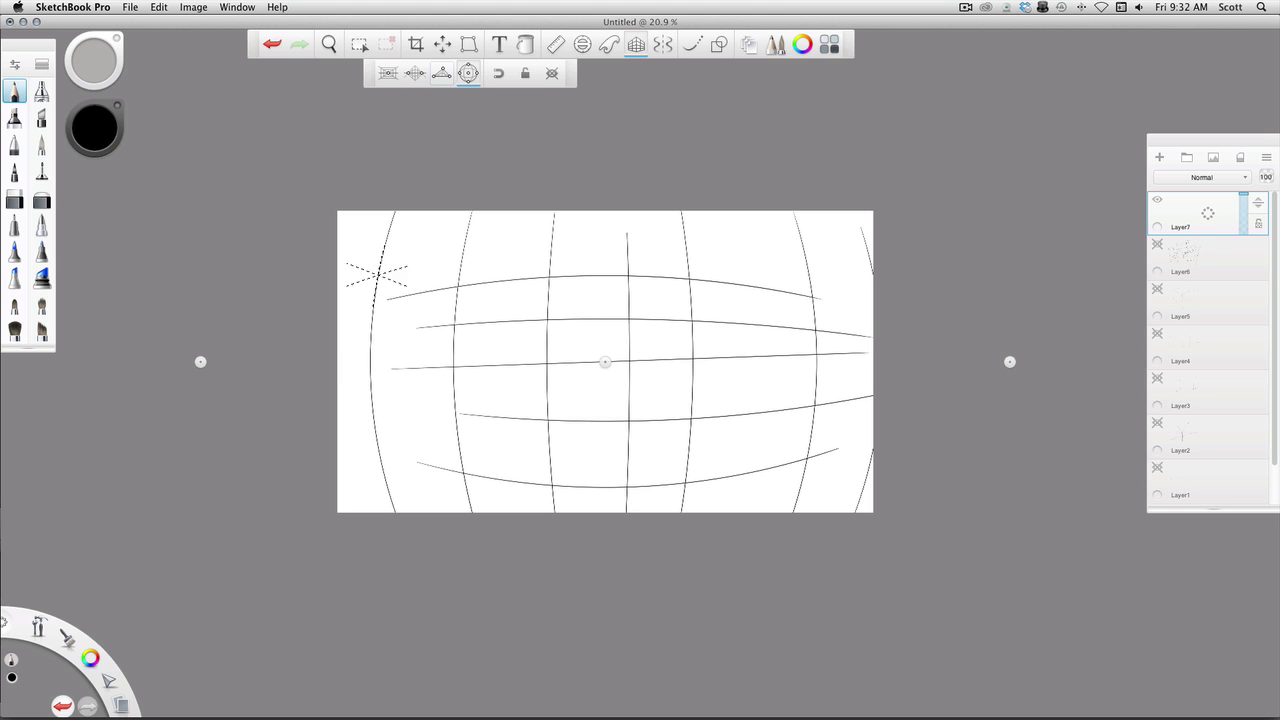
{"action": "left_click_drag", "start_coordinate": [412, 257], "coordinate": [870, 280]}
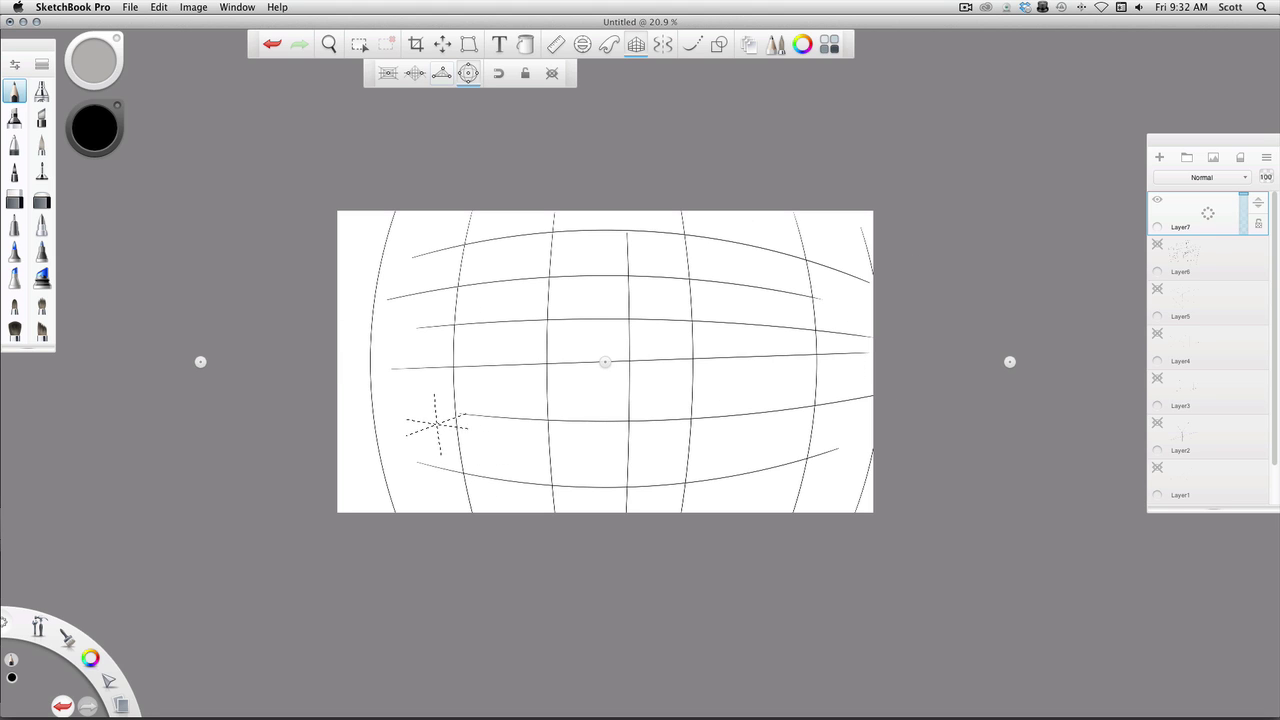
{"action": "left_click_drag", "start_coordinate": [408, 363], "coordinate": [870, 362]}
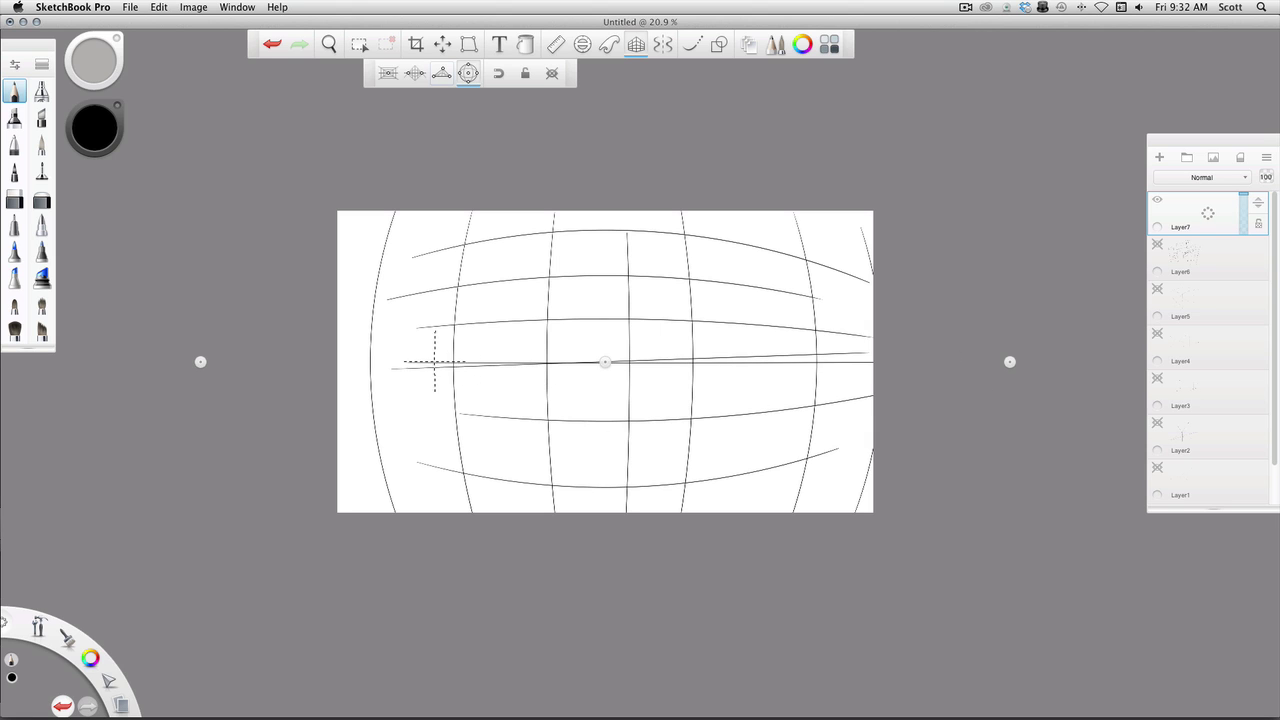
{"action": "left_click_drag", "start_coordinate": [425, 364], "coordinate": [845, 364]}
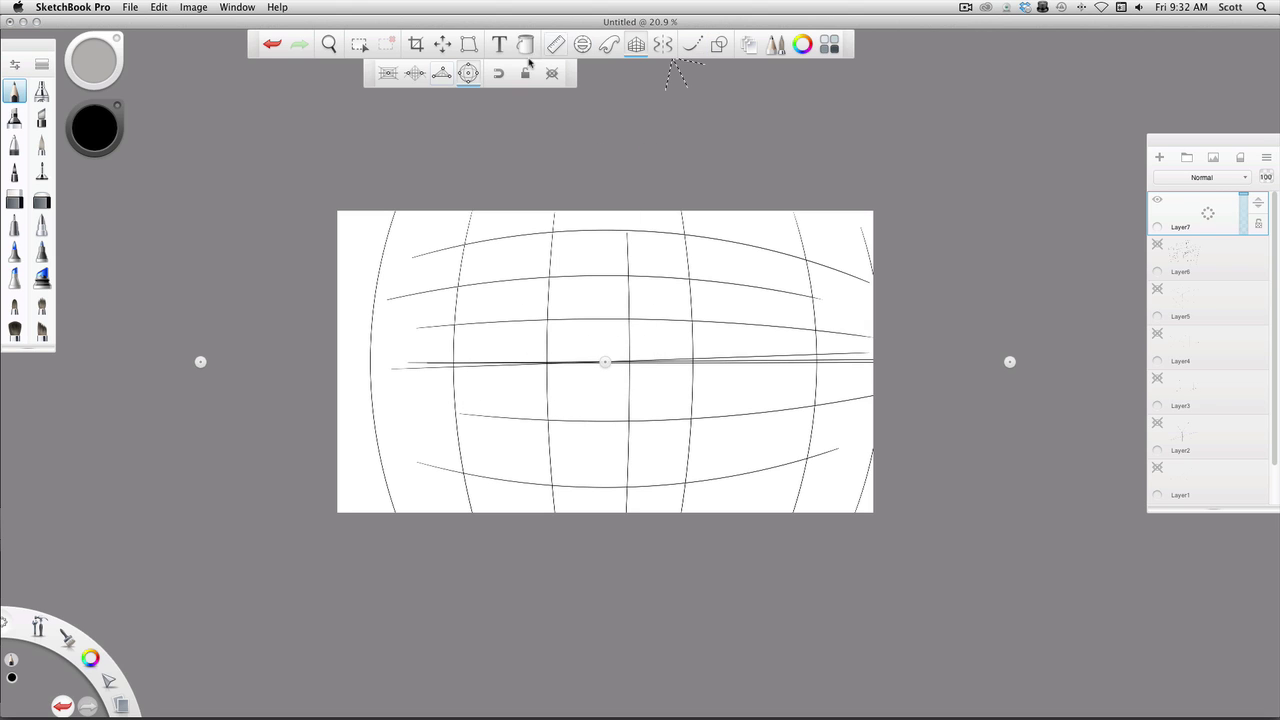
- Zoom in on the grid and undo the last change to the perspective guide
{"action": "left_click_drag", "start_coordinate": [507, 226], "coordinate": [651, 143]}
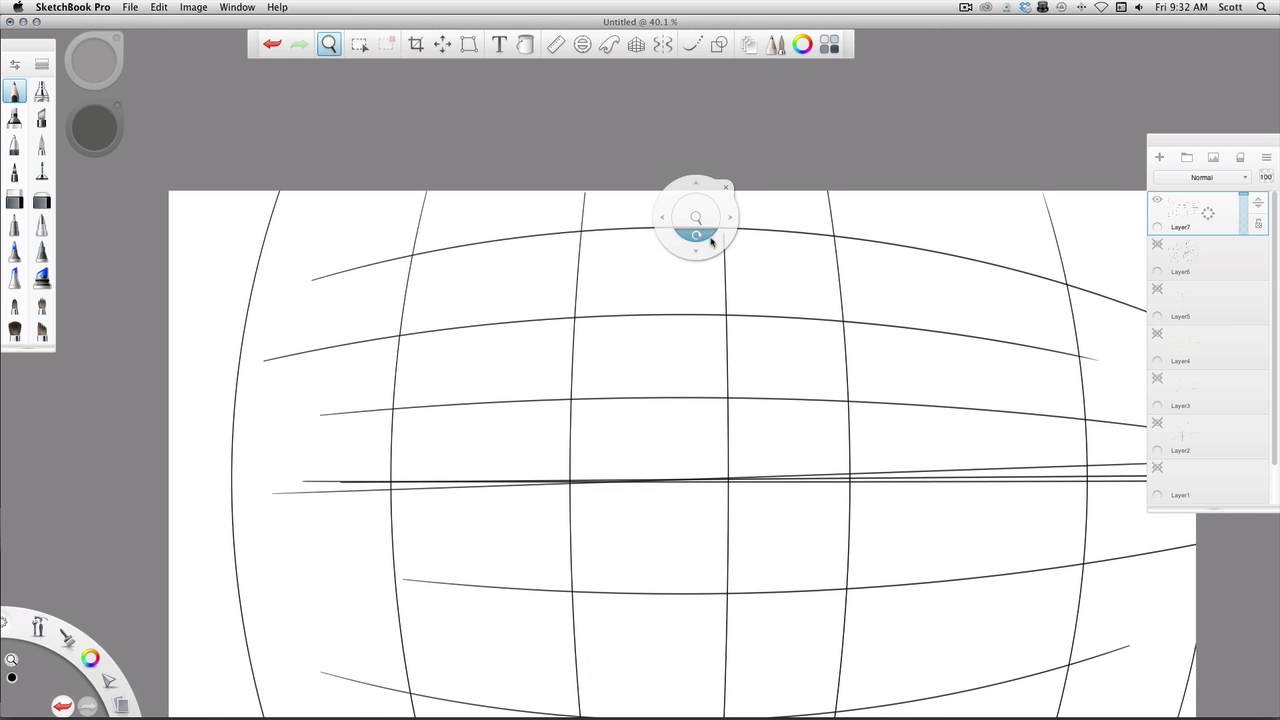
{"action": "left_click_drag", "start_coordinate": [694, 214], "coordinate": [614, 143]}
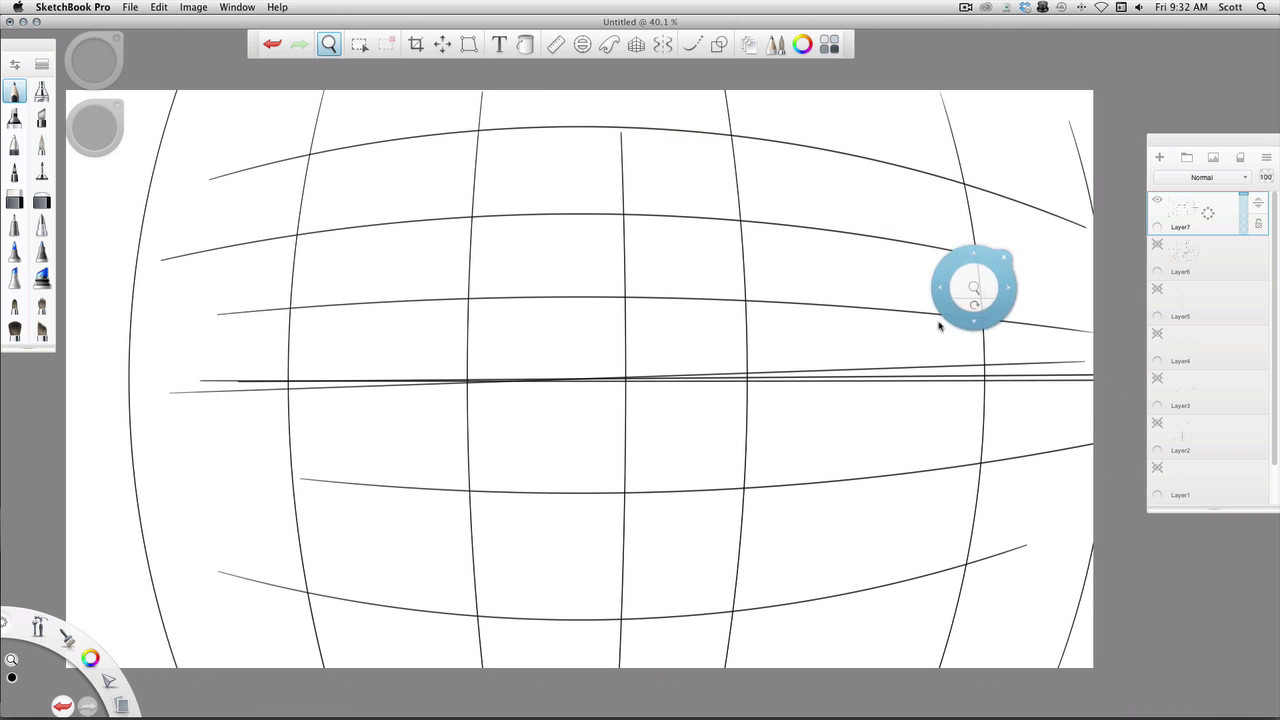
{"action": "left_click", "coordinate": [636, 46]}
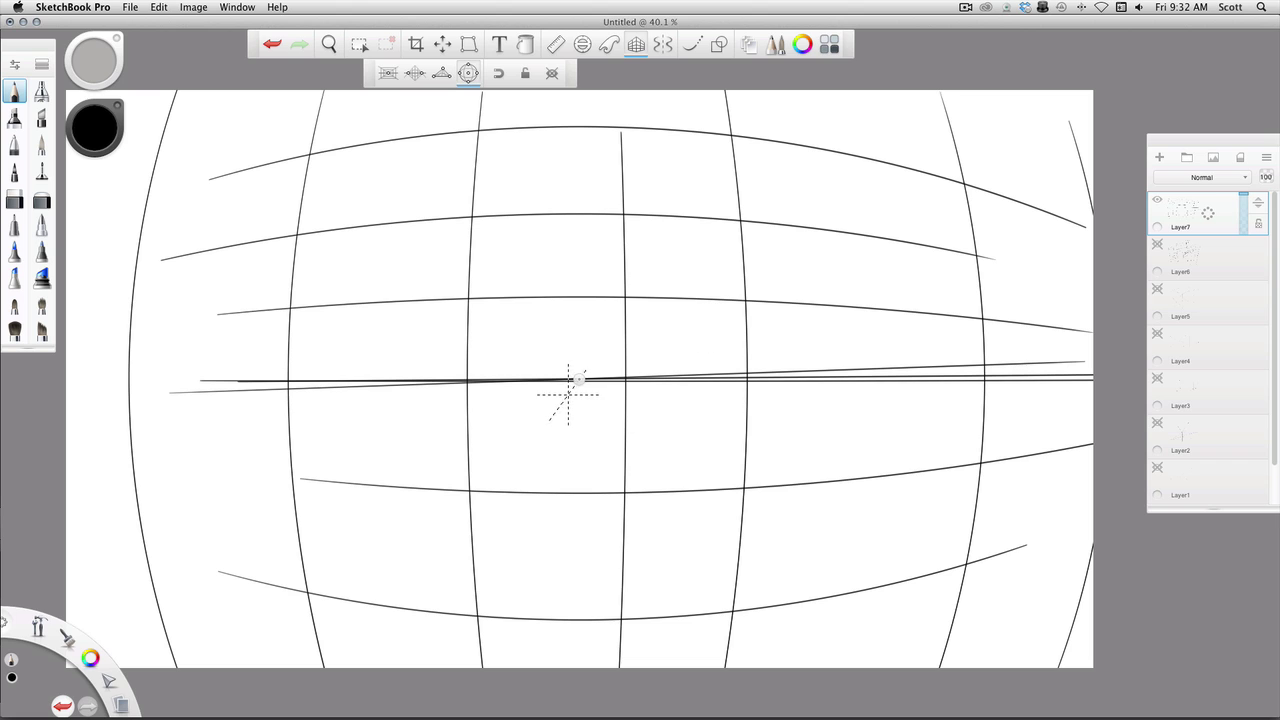
{"action": "key", "text": "super+z"}
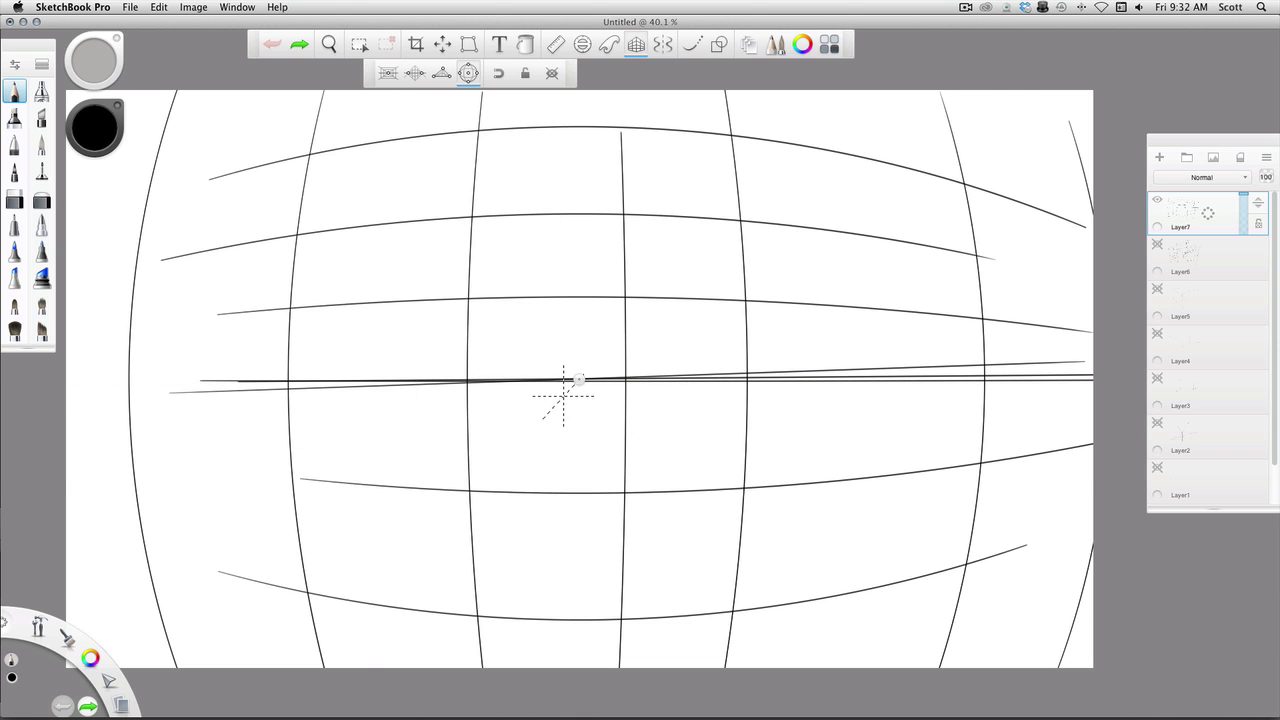
- Draw four straight radial lines through the central vanishing point
{"action": "mouse_move", "coordinate": [537, 429]}
{"action": "left_mouse_down"}
{"action": "mouse_move", "coordinate": [777, 171]}
{"action": "mouse_move", "coordinate": [532, 489]}
{"action": "left_mouse_up"}
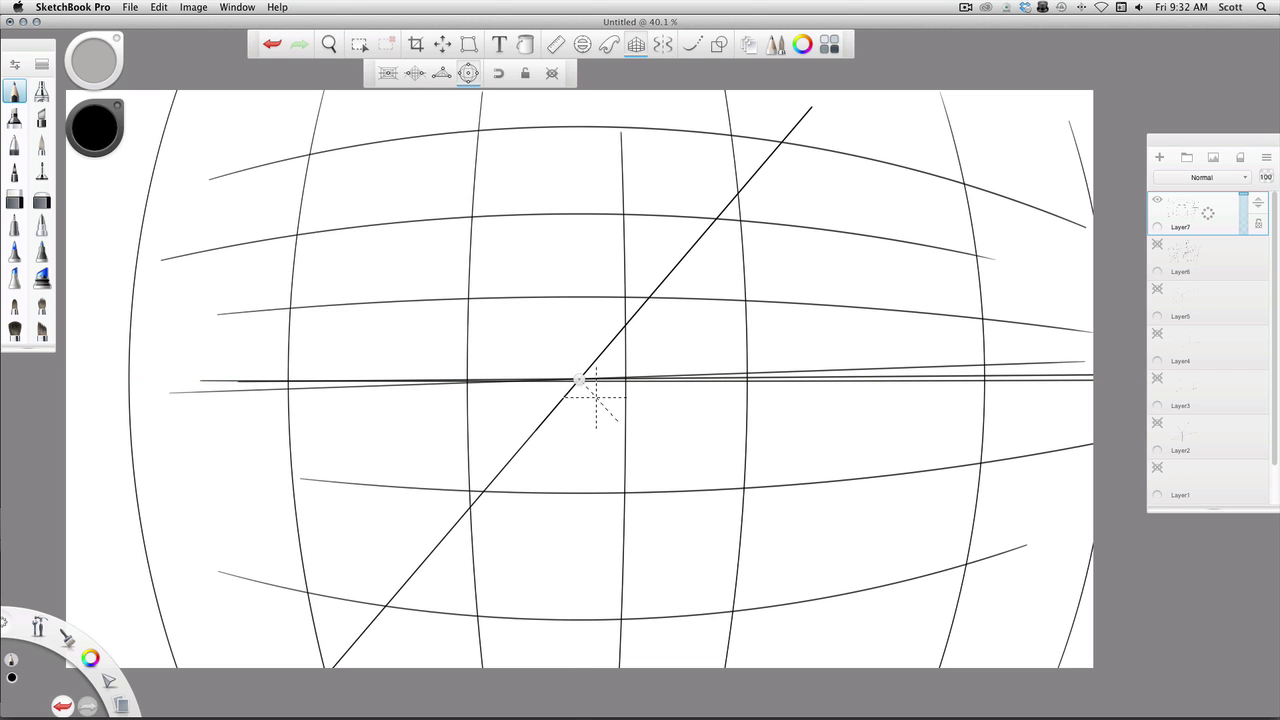
{"action": "mouse_move", "coordinate": [597, 400]}
{"action": "left_mouse_down"}
{"action": "mouse_move", "coordinate": [777, 648]}
{"action": "mouse_move", "coordinate": [351, 164]}
{"action": "mouse_move", "coordinate": [753, 606]}
{"action": "left_mouse_up"}
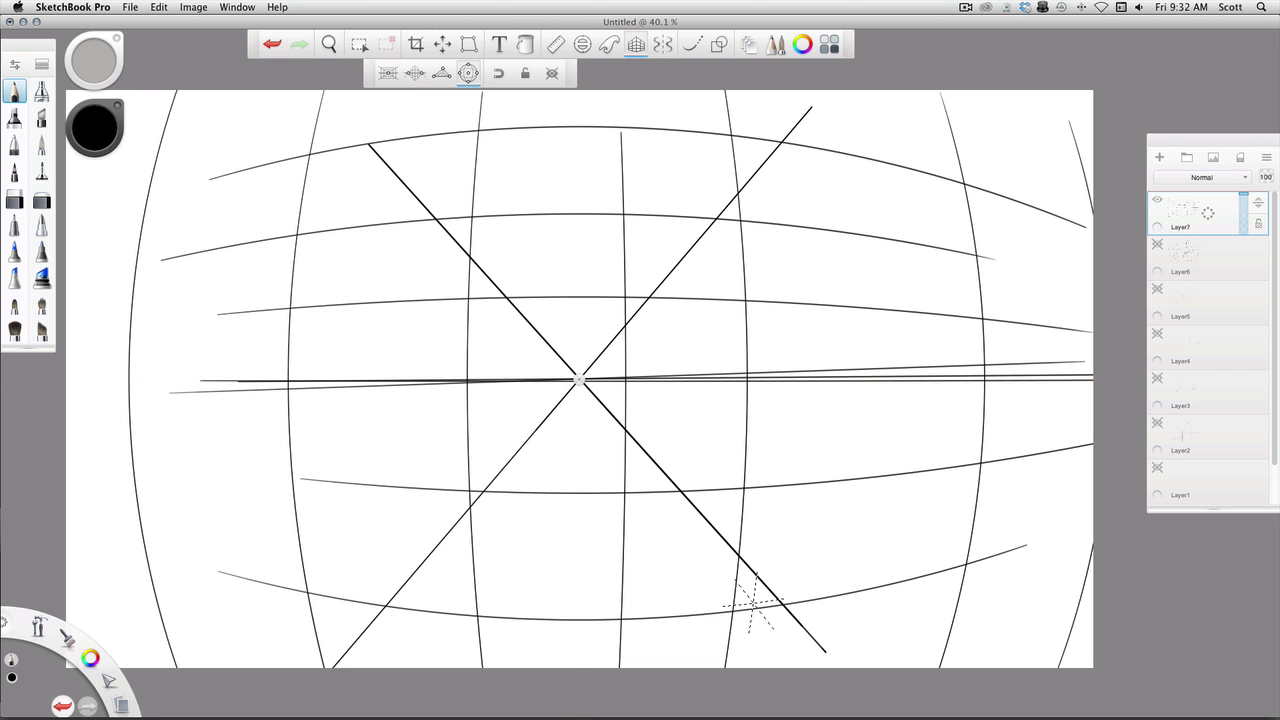
{"action": "left_click_drag", "start_coordinate": [220, 510], "coordinate": [810, 320]}
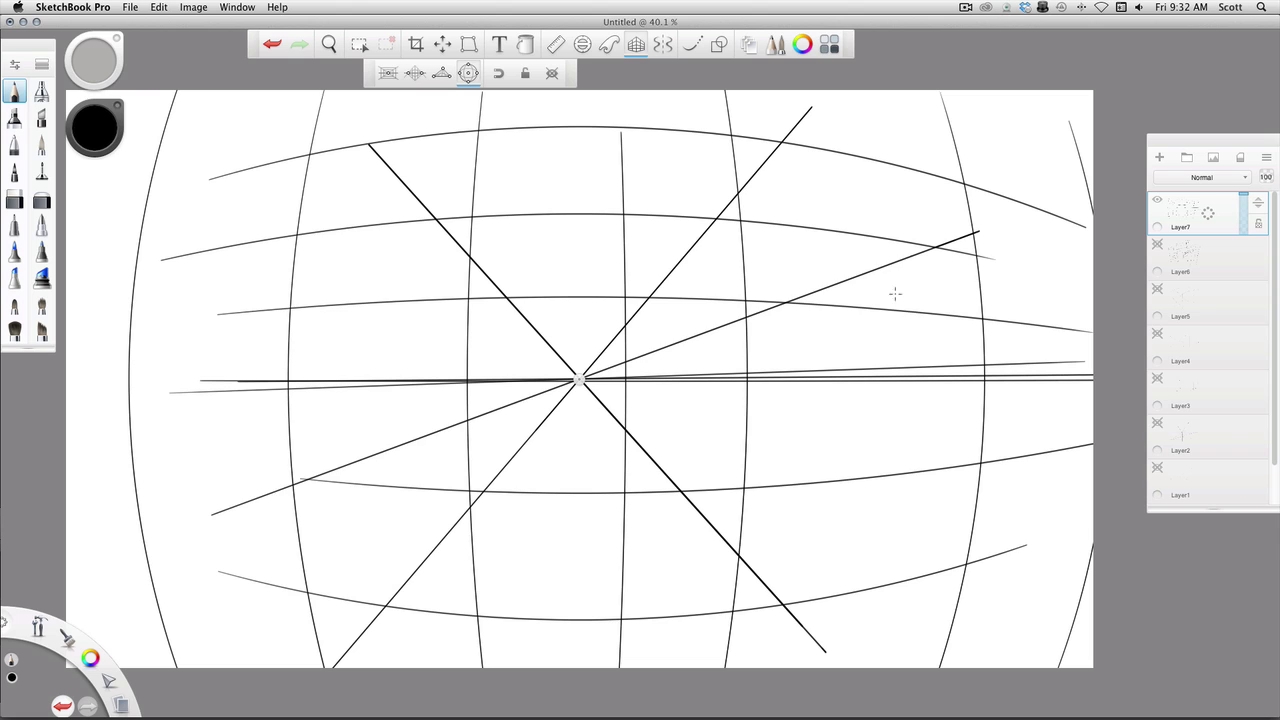
{"action": "mouse_move", "coordinate": [193, 243]}
{"action": "left_mouse_down"}
{"action": "mouse_move", "coordinate": [631, 417]}
{"action": "mouse_move", "coordinate": [939, 574]}
{"action": "left_mouse_up"}
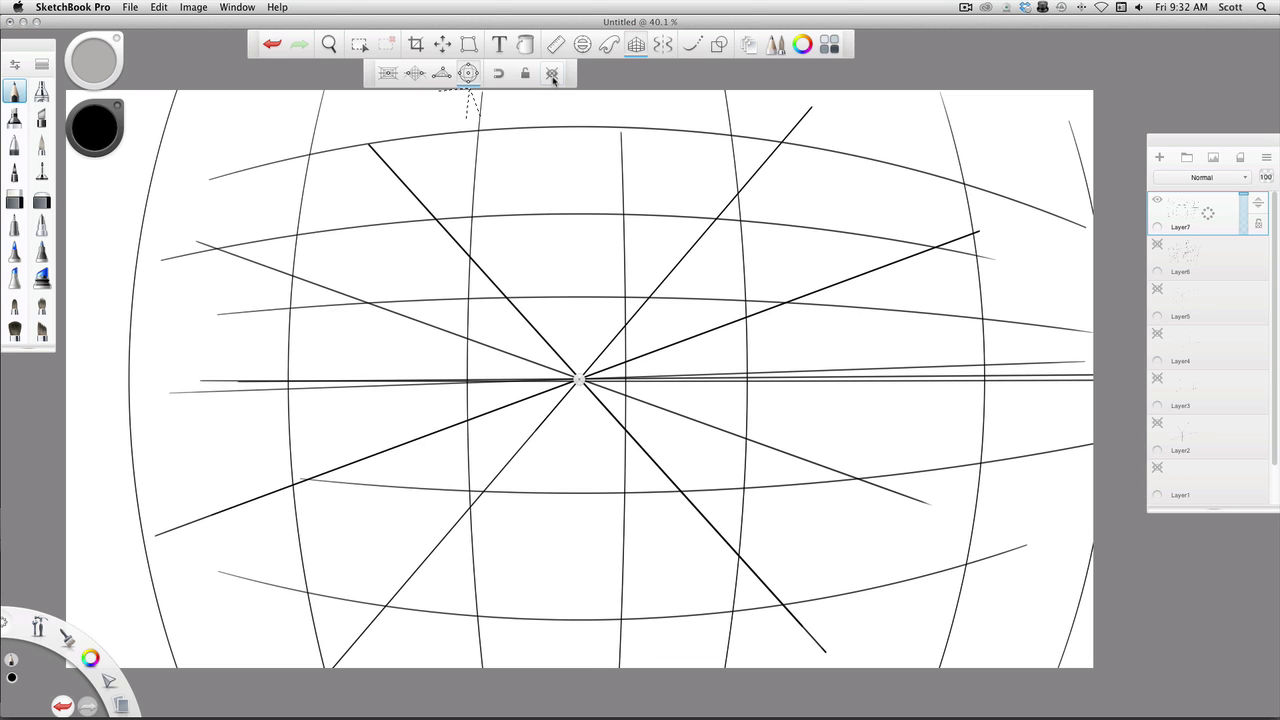
- Place the Ellipse guide lower-left of centre, tilted along a radial line, and shrink it
{"action": "left_click", "coordinate": [582, 44]}
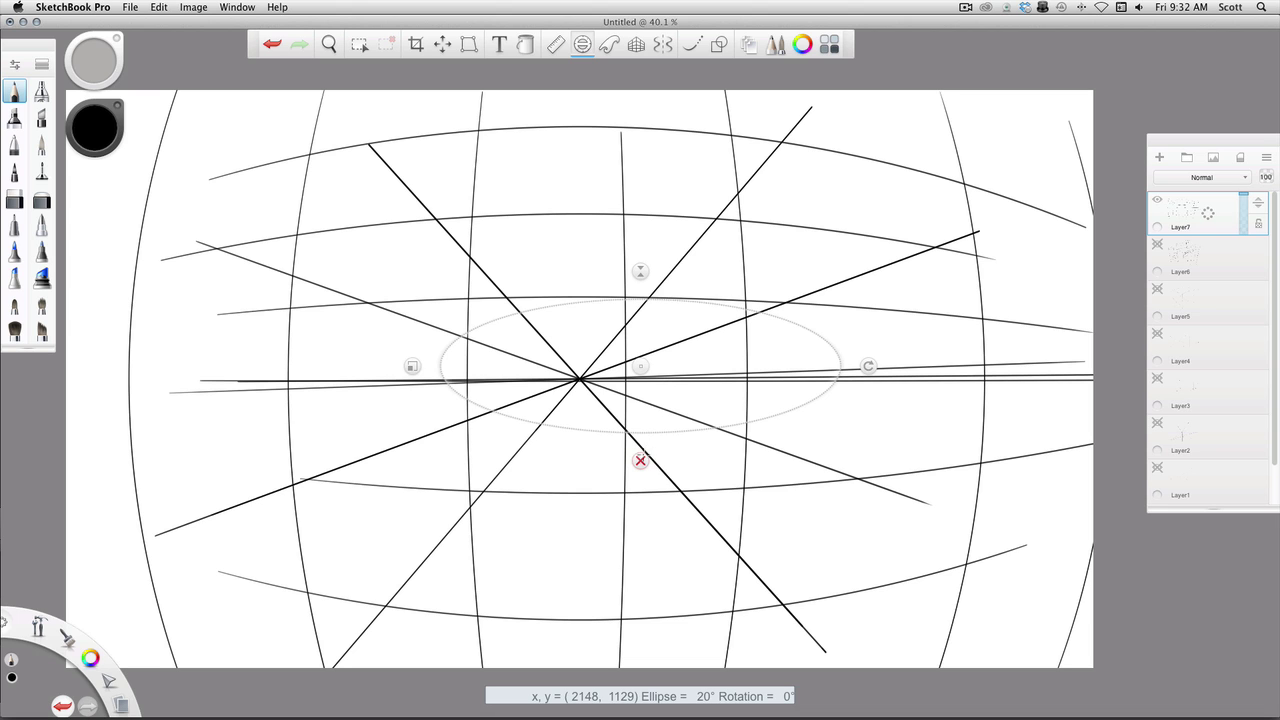
{"action": "left_click_drag", "start_coordinate": [640, 366], "coordinate": [443, 538]}
{"action": "left_click_drag", "start_coordinate": [673, 538], "coordinate": [532, 614]}
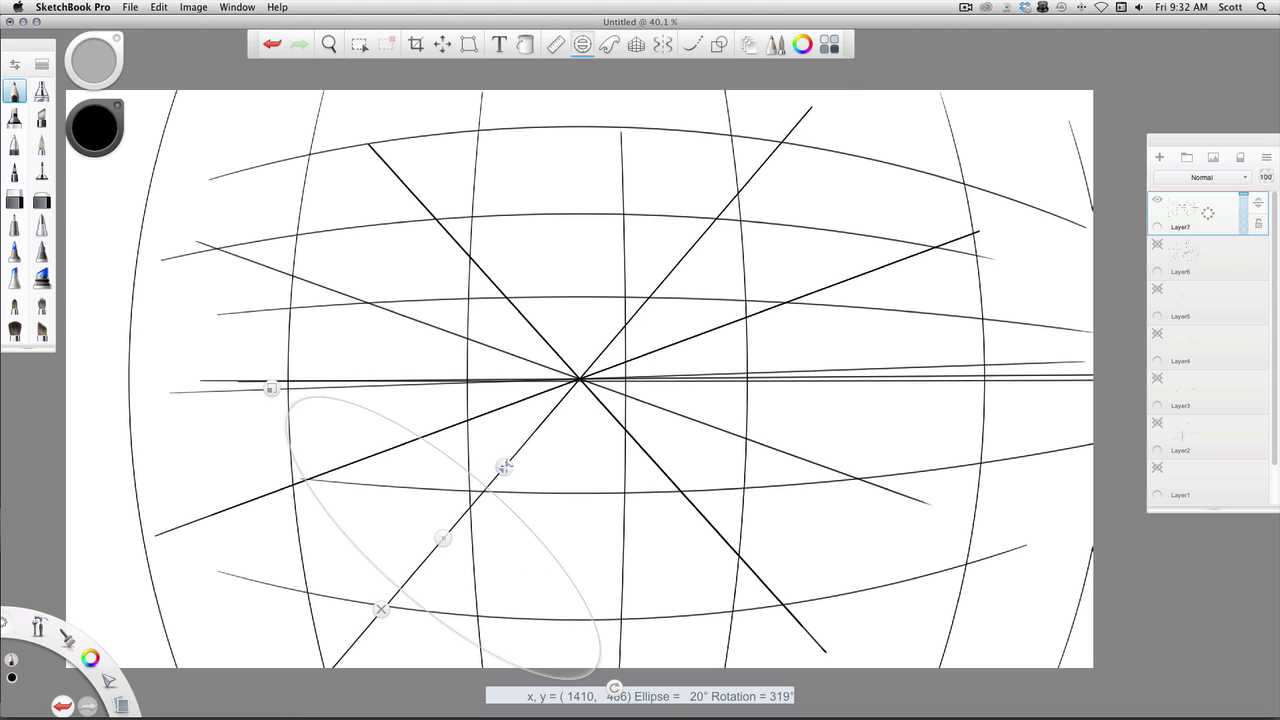
{"action": "left_click_drag", "start_coordinate": [505, 466], "coordinate": [528, 445]}
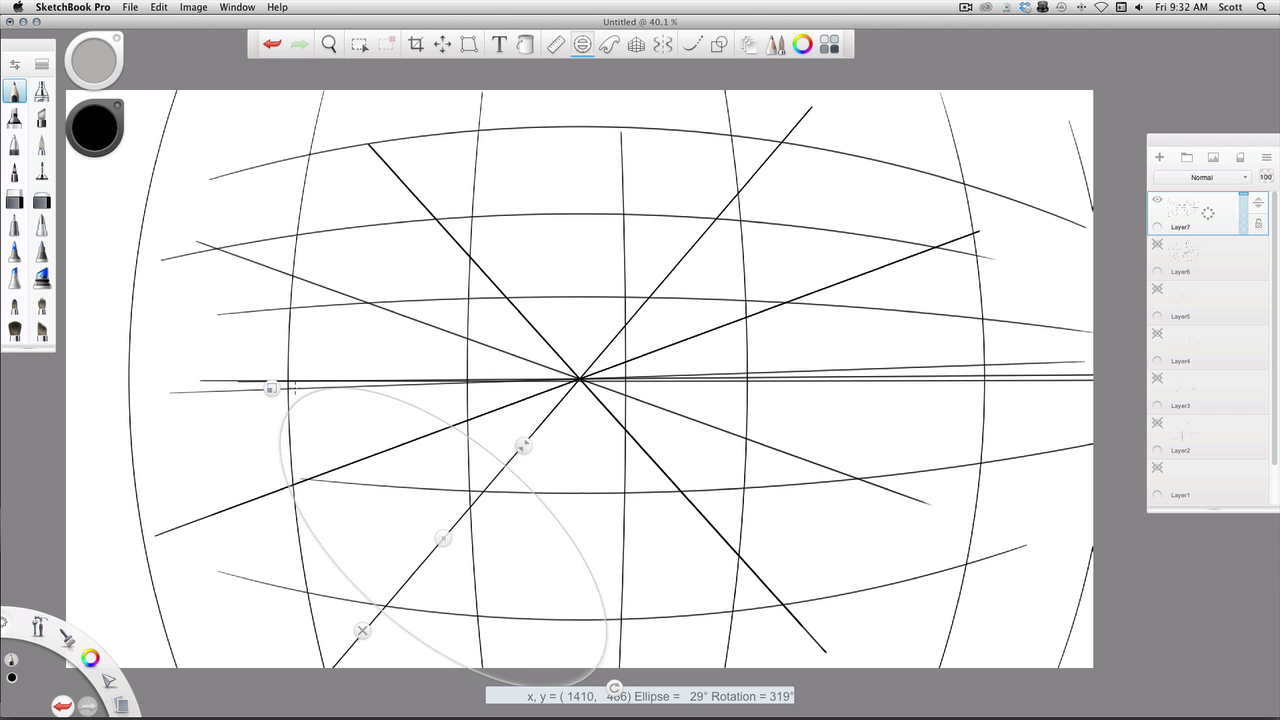
{"action": "left_click_drag", "start_coordinate": [295, 390], "coordinate": [382, 435]}
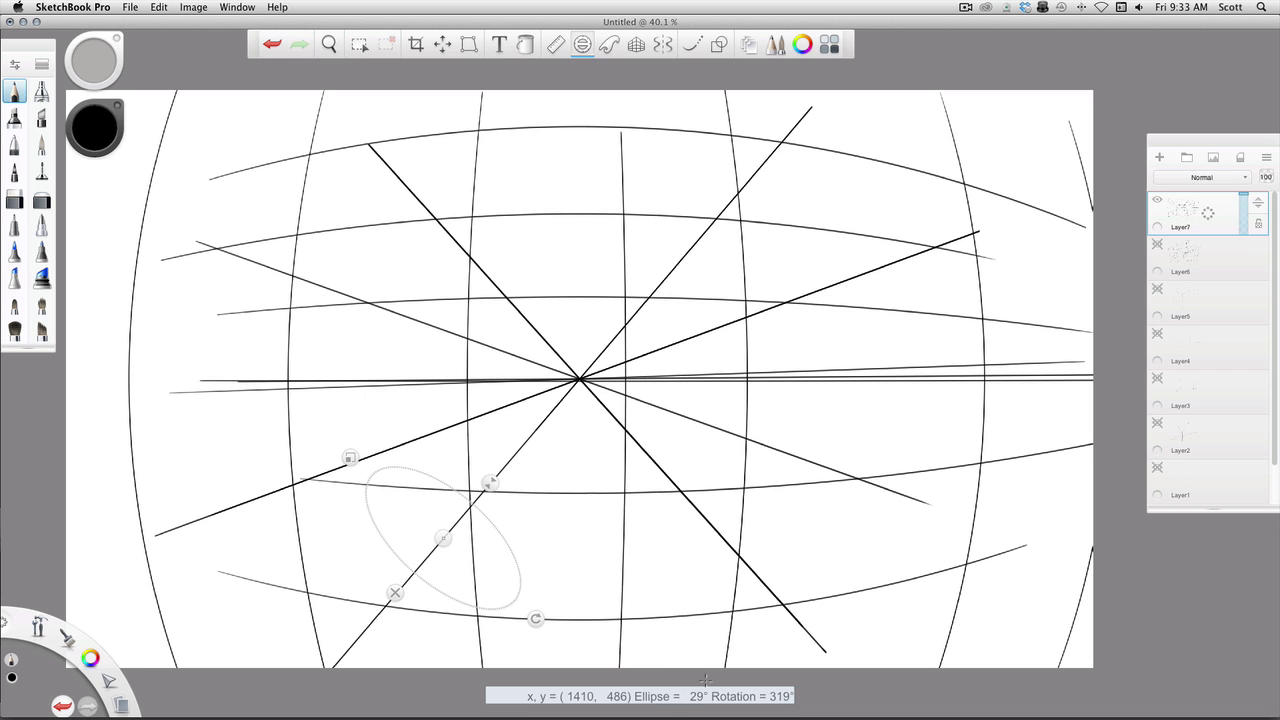
- Round the ellipse guide out to 66 degrees, fine-tune its position, and trace the circle
{"action": "left_click_drag", "start_coordinate": [494, 486], "coordinate": [538, 457]}
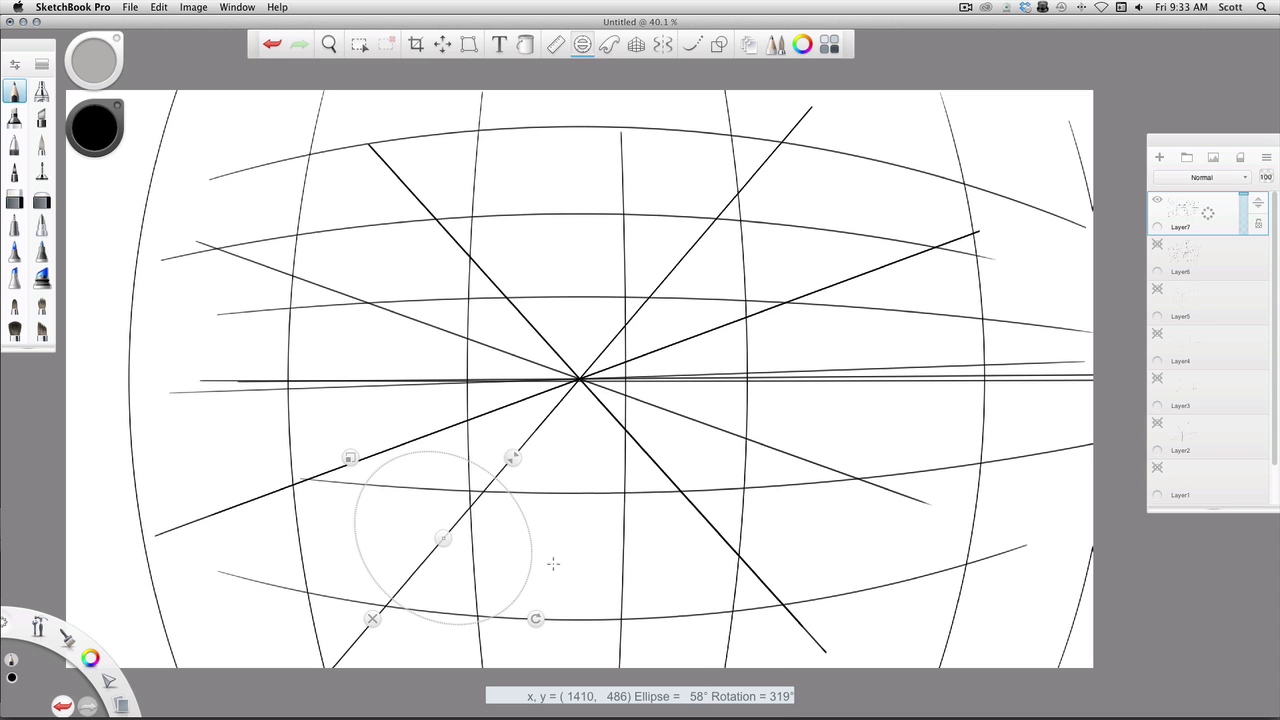
{"action": "left_click_drag", "start_coordinate": [443, 537], "coordinate": [451, 527]}
{"action": "left_click_drag", "start_coordinate": [523, 446], "coordinate": [530, 440]}
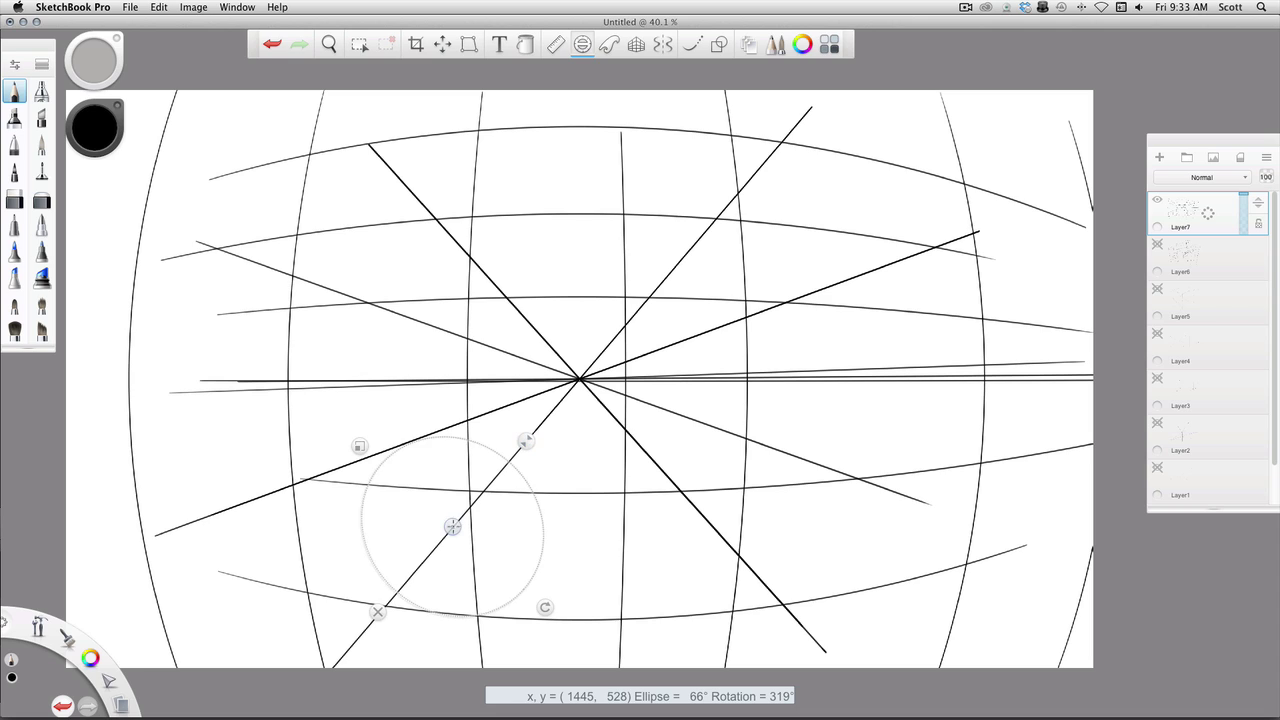
{"action": "left_click_drag", "start_coordinate": [452, 527], "coordinate": [455, 529]}
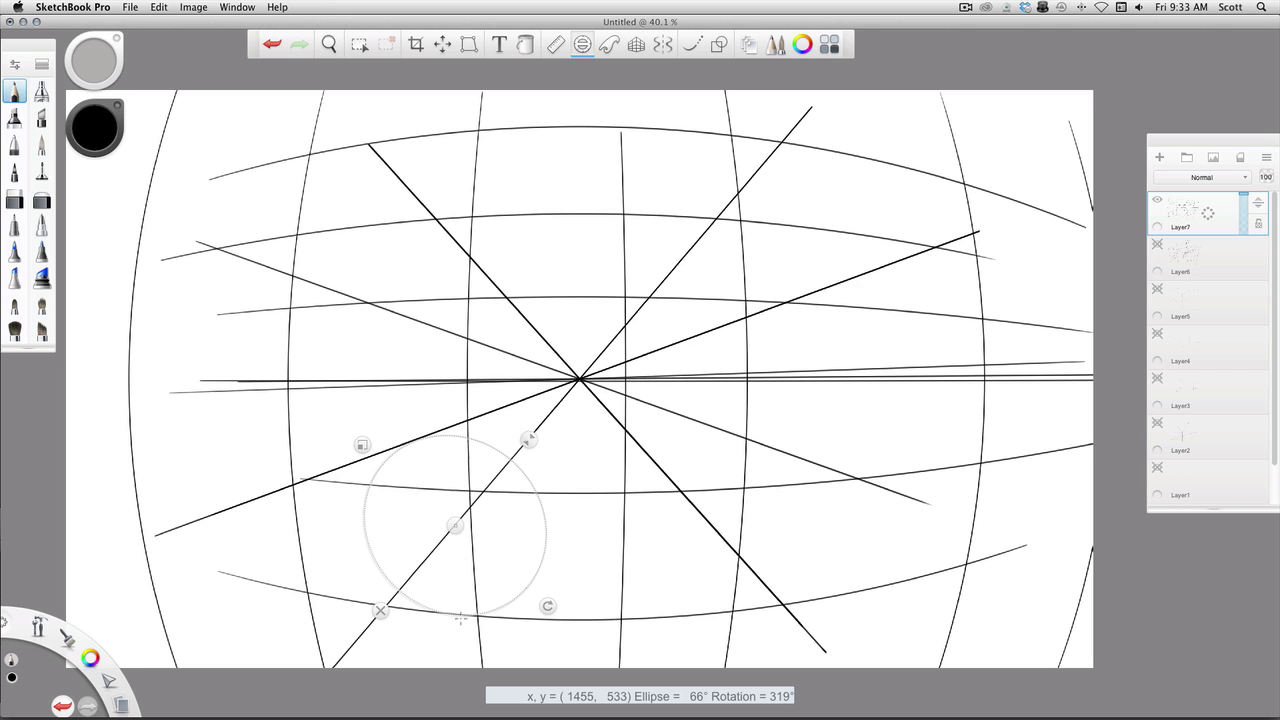
{"action": "left_click_drag", "start_coordinate": [454, 527], "coordinate": [454, 525]}
{"action": "mouse_move", "coordinate": [542, 562]}
{"action": "left_mouse_down"}
{"action": "mouse_move", "coordinate": [475, 418]}
{"action": "mouse_move", "coordinate": [361, 528]}
{"action": "mouse_move", "coordinate": [559, 541]}
{"action": "mouse_move", "coordinate": [369, 439]}
{"action": "mouse_move", "coordinate": [530, 593]}
{"action": "mouse_move", "coordinate": [400, 440]}
{"action": "mouse_move", "coordinate": [566, 624]}
{"action": "left_mouse_up"}
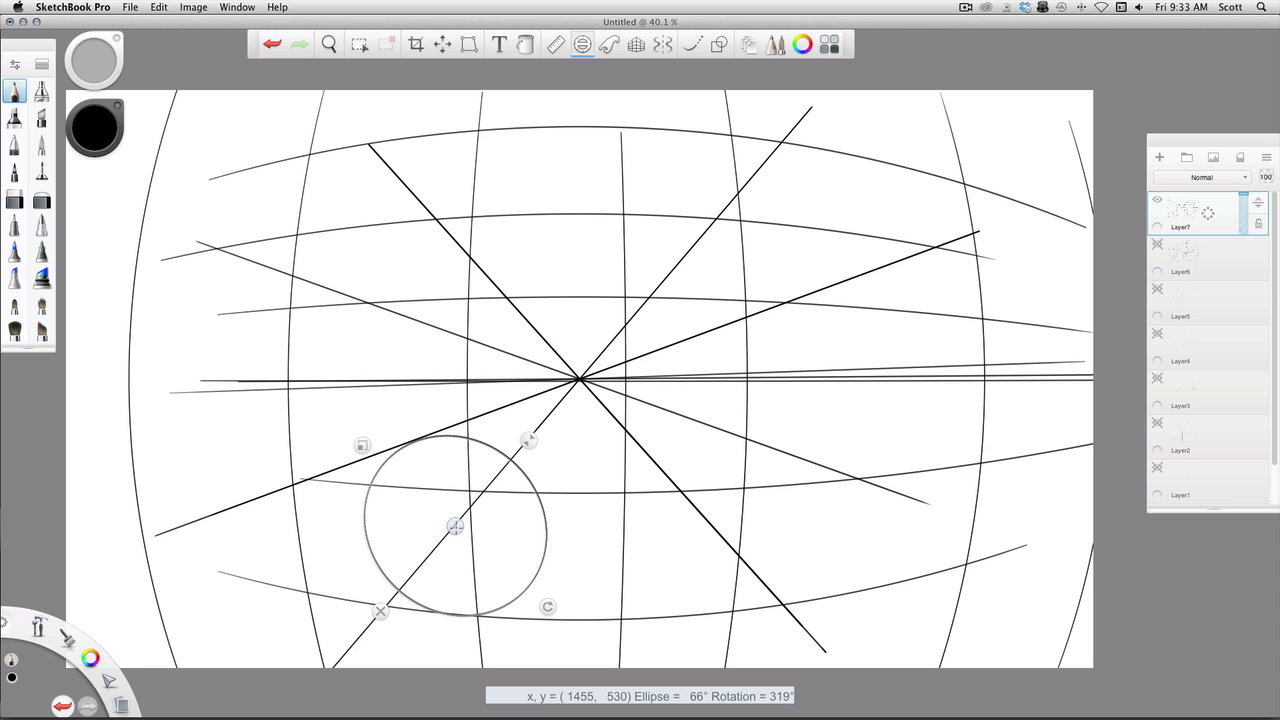
{"action": "left_click", "coordinate": [380, 611]}
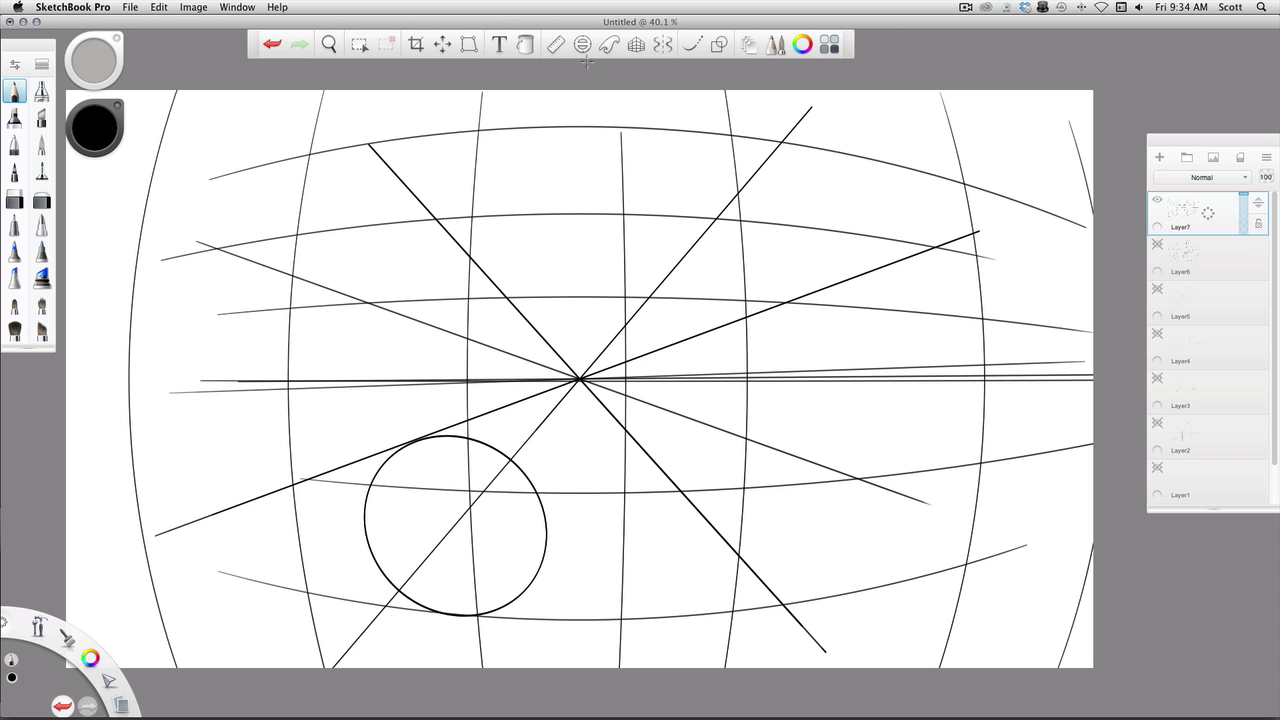
- Draw perspective lines along the circle's top, right and left sides to start its square
{"action": "left_click", "coordinate": [640, 50]}
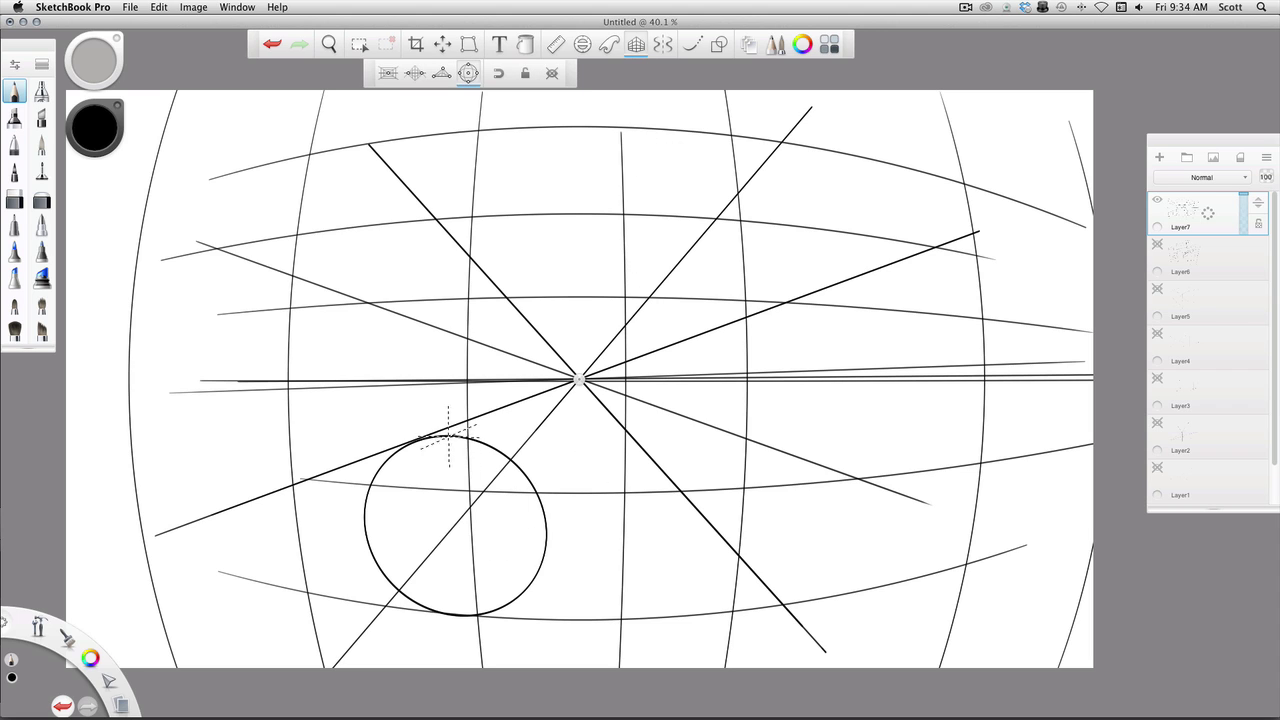
{"action": "mouse_move", "coordinate": [448, 436]}
{"action": "left_mouse_down"}
{"action": "mouse_move", "coordinate": [323, 432]}
{"action": "mouse_move", "coordinate": [598, 437]}
{"action": "left_mouse_up"}
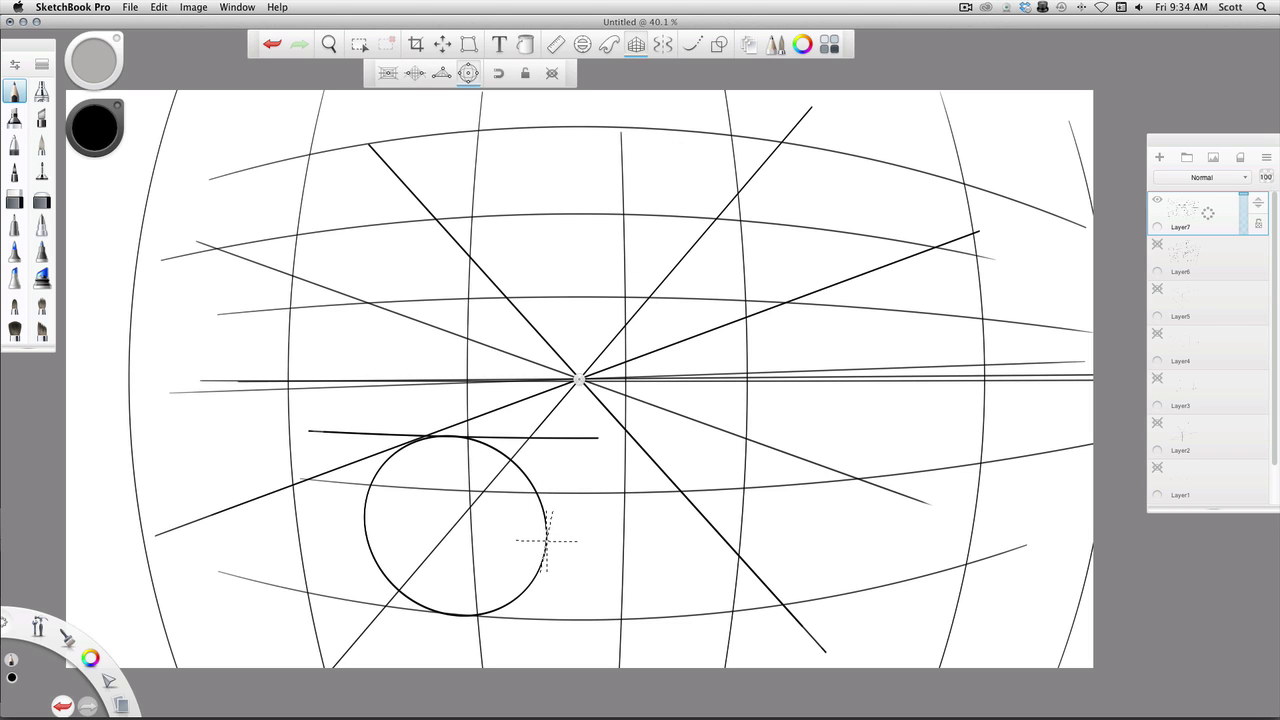
{"action": "mouse_move", "coordinate": [546, 541]}
{"action": "left_mouse_down"}
{"action": "mouse_move", "coordinate": [540, 476]}
{"action": "mouse_move", "coordinate": [548, 637]}
{"action": "left_mouse_up"}
{"action": "left_click_drag", "start_coordinate": [363, 527], "coordinate": [357, 412]}
{"action": "left_click_drag", "start_coordinate": [357, 412], "coordinate": [380, 640]}
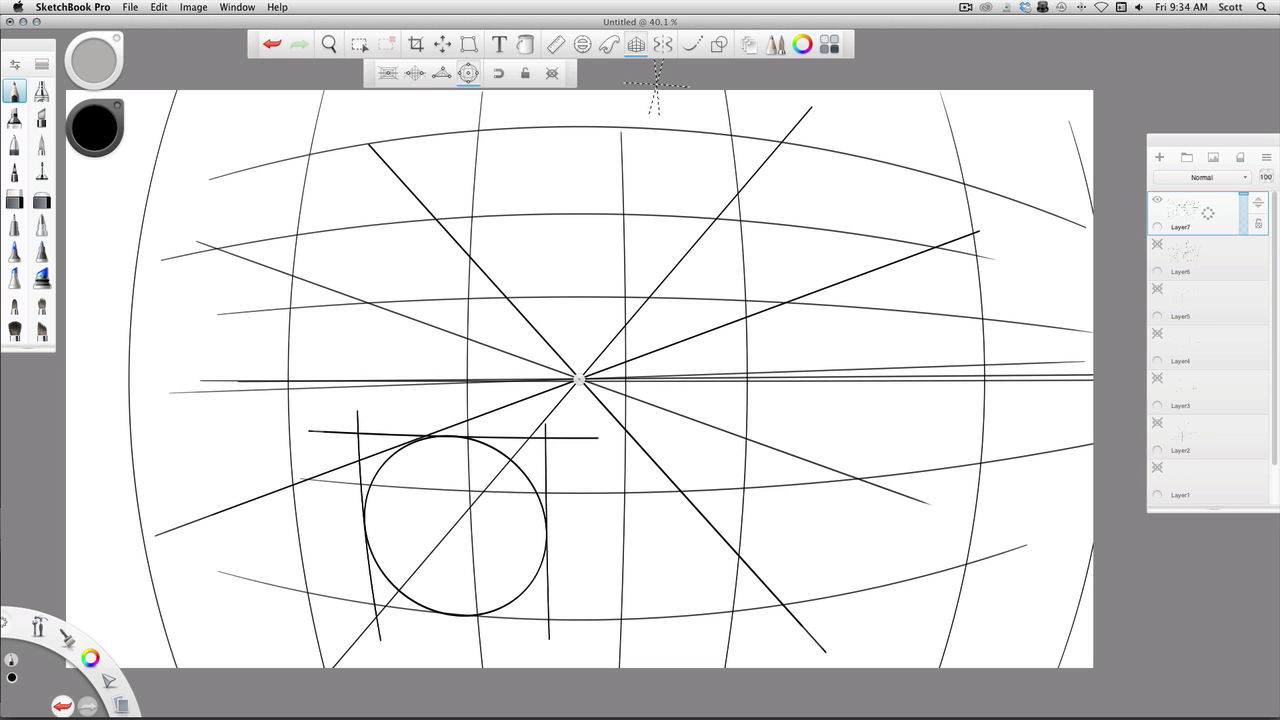
{"action": "left_click", "coordinate": [636, 44]}
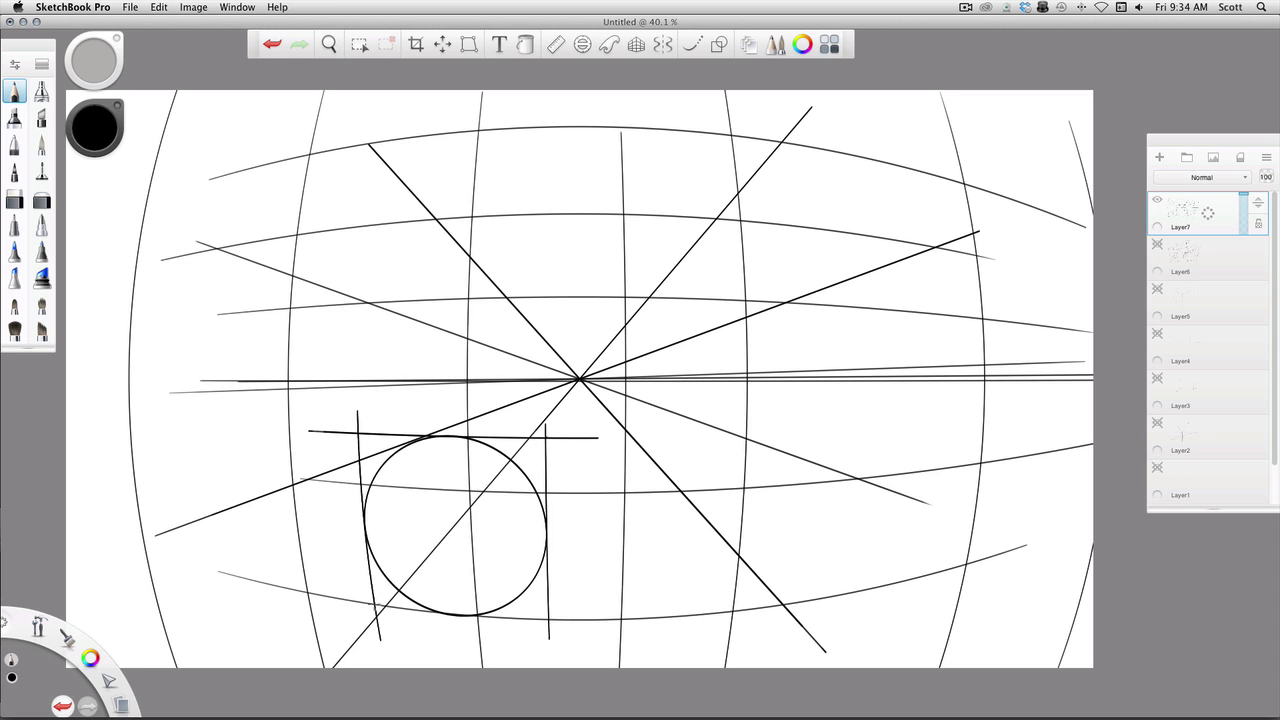
- Sketch and reinforce the square's two diagonals freehand across the circle
{"action": "mouse_move", "coordinate": [377, 605]}
{"action": "left_mouse_down"}
{"action": "mouse_move", "coordinate": [551, 443]}
{"action": "mouse_move", "coordinate": [368, 607]}
{"action": "left_mouse_up"}
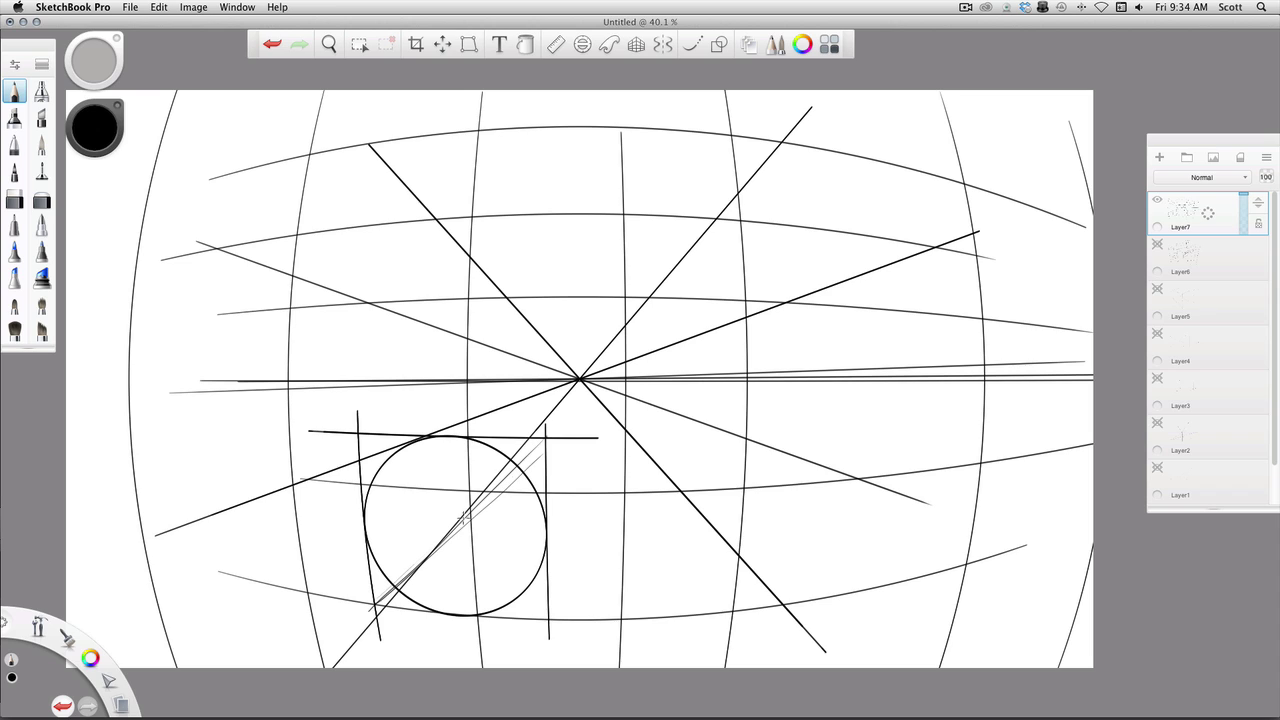
{"action": "left_click_drag", "start_coordinate": [528, 451], "coordinate": [372, 607]}
{"action": "left_click_drag", "start_coordinate": [475, 560], "coordinate": [547, 621]}
{"action": "left_click_drag", "start_coordinate": [404, 476], "coordinate": [526, 602]}
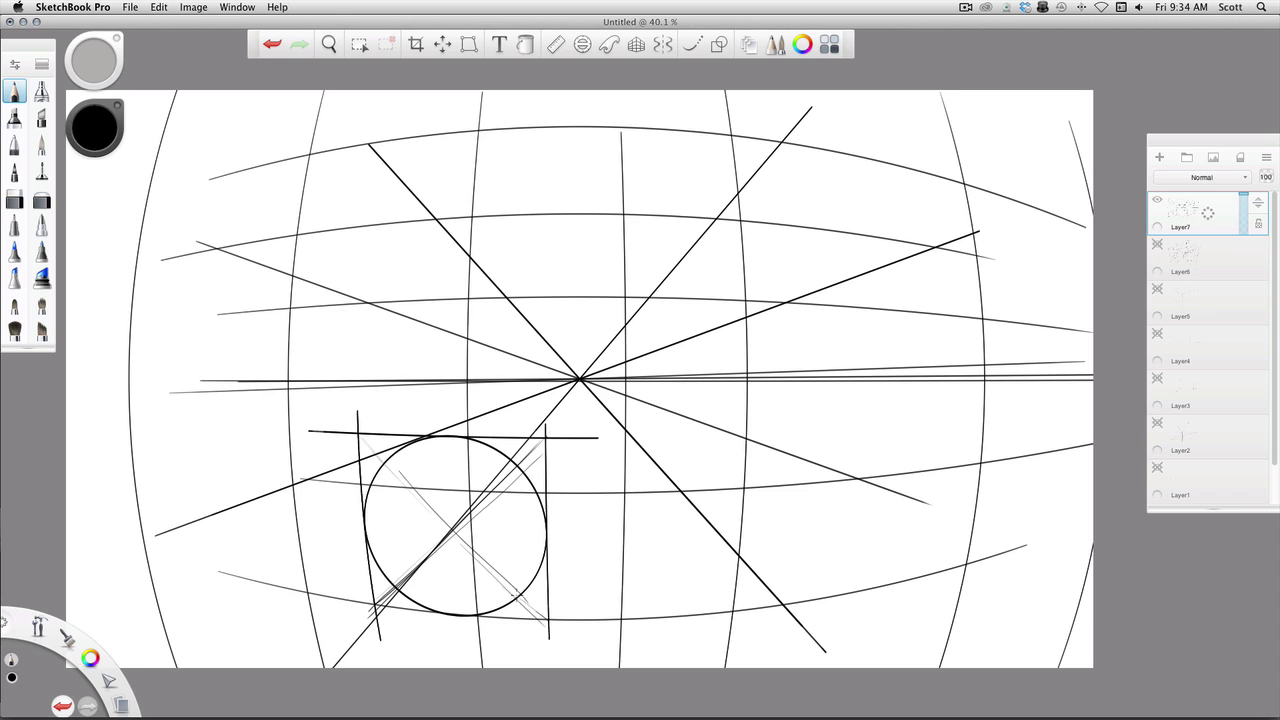
{"action": "left_click_drag", "start_coordinate": [424, 500], "coordinate": [500, 578]}
- Draw perspective-snapped vertical and horizontal centre lines through the circle's centre
{"action": "left_click", "coordinate": [636, 44]}
{"action": "mouse_move", "coordinate": [453, 530]}
{"action": "left_mouse_down"}
{"action": "mouse_move", "coordinate": [448, 479]}
{"action": "mouse_move", "coordinate": [461, 633]}
{"action": "left_mouse_up"}
{"action": "left_click_drag", "start_coordinate": [444, 458], "coordinate": [462, 652]}
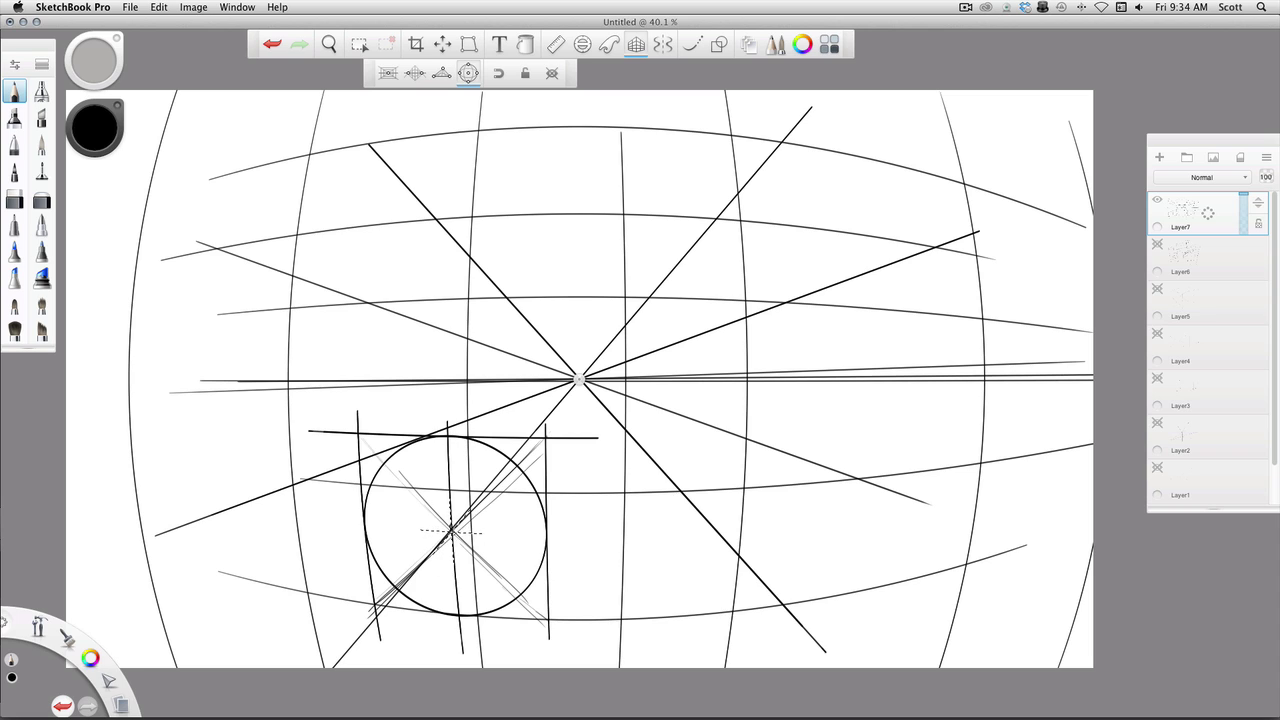
{"action": "mouse_move", "coordinate": [455, 531]}
{"action": "left_mouse_down"}
{"action": "mouse_move", "coordinate": [347, 522]}
{"action": "mouse_move", "coordinate": [552, 536]}
{"action": "left_mouse_up"}
{"action": "left_click_drag", "start_coordinate": [336, 521], "coordinate": [554, 536]}
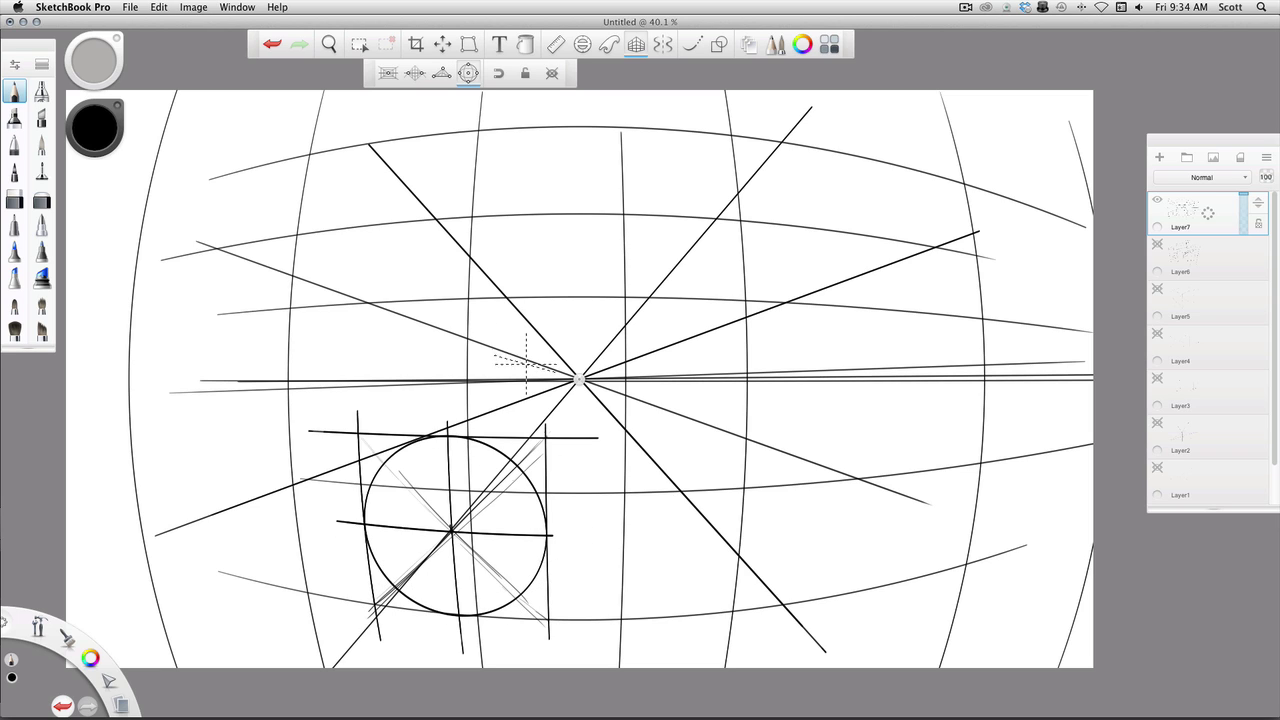
{"action": "left_click", "coordinate": [636, 46]}
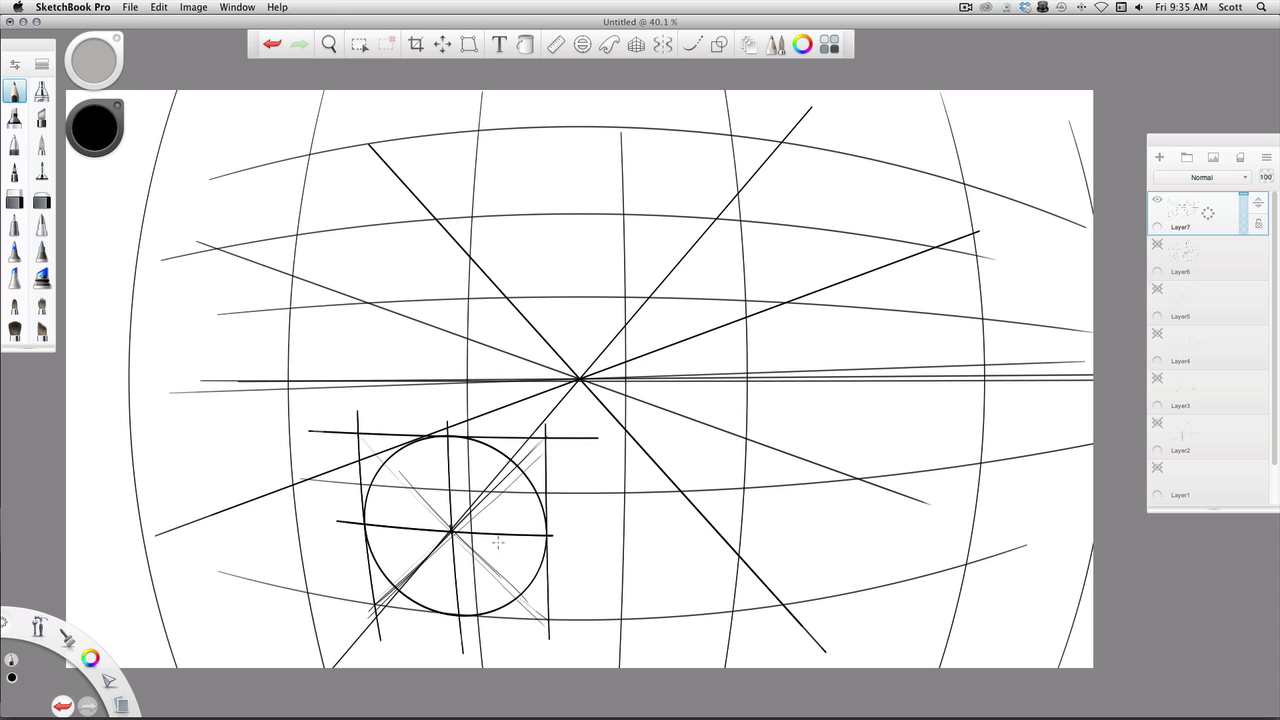
- Switch to red and circle the circle's left, right, top and bottom tangent points
{"action": "left_click_drag", "start_coordinate": [100, 655], "coordinate": [64, 633]}
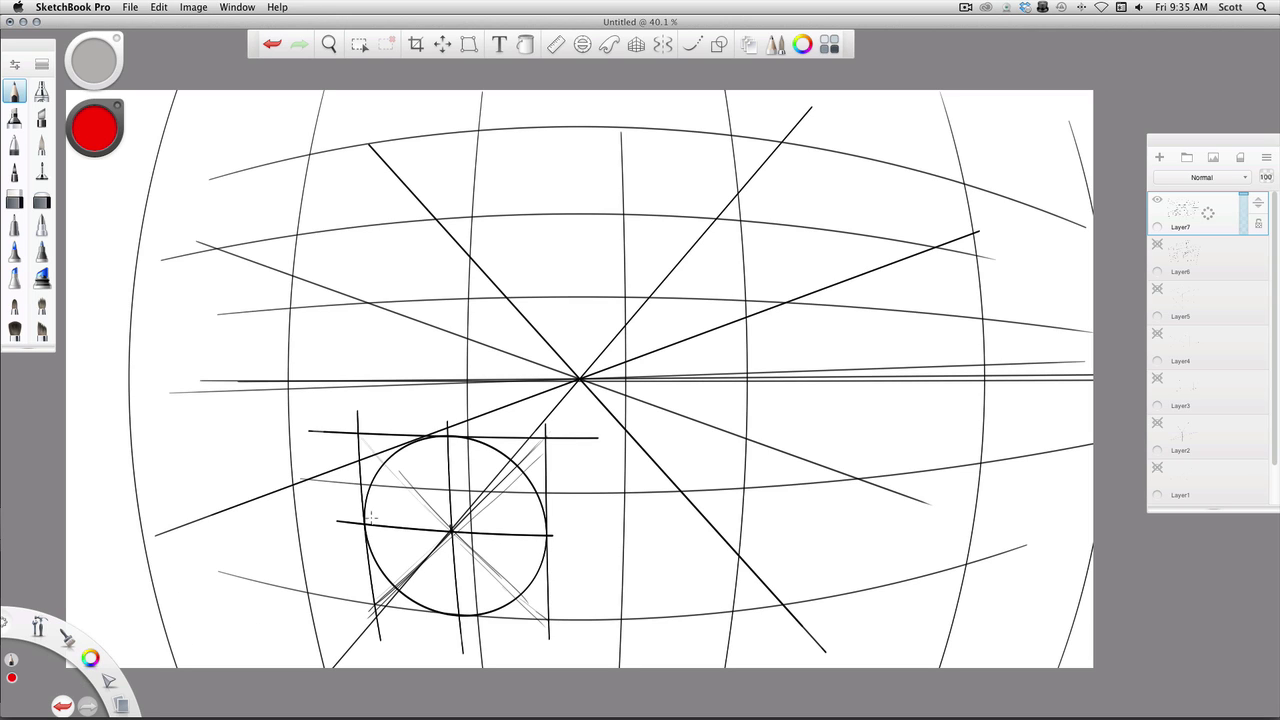
{"action": "left_click", "coordinate": [692, 44]}
{"action": "left_click", "coordinate": [692, 44]}
{"action": "left_click_drag", "start_coordinate": [368, 513], "coordinate": [372, 513]}
{"action": "left_click_drag", "start_coordinate": [548, 523], "coordinate": [548, 524]}
{"action": "left_click_drag", "start_coordinate": [451, 424], "coordinate": [455, 420]}
{"action": "left_click_drag", "start_coordinate": [465, 600], "coordinate": [472, 594]}
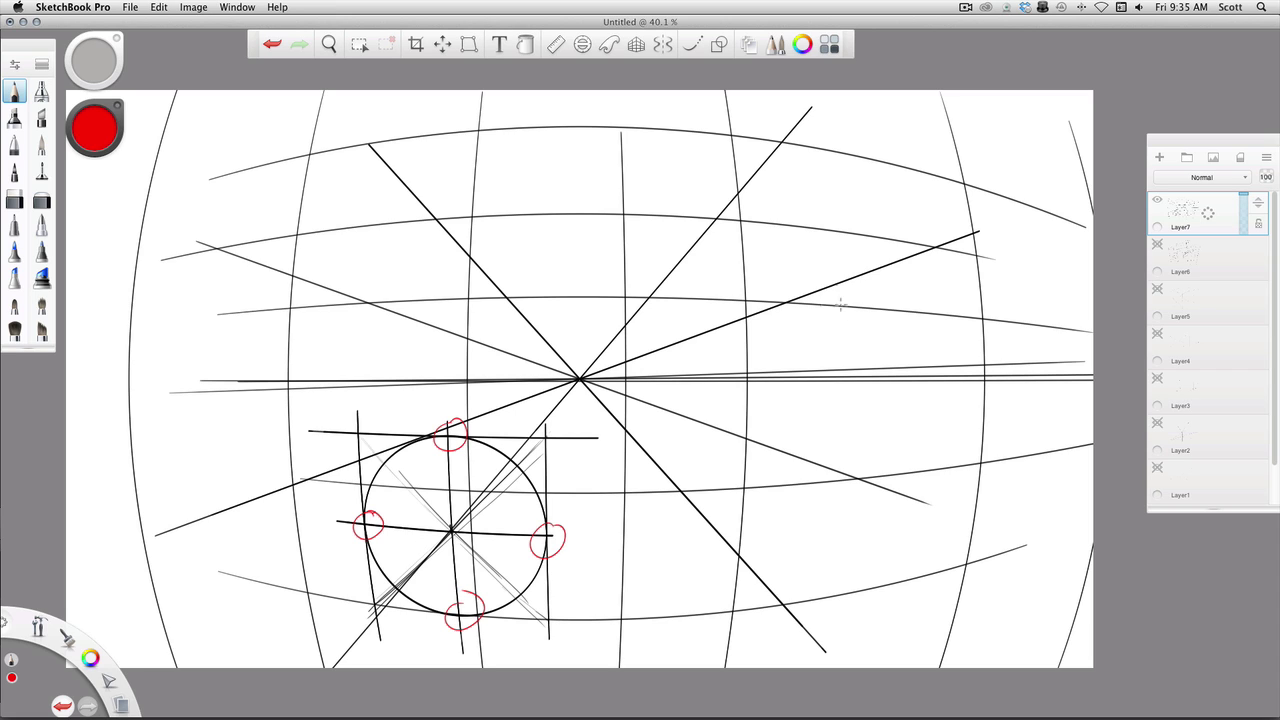
- Sketch a red example square at right with inscribed circle, tangent marks and centre lines
{"action": "mouse_move", "coordinate": [832, 380]}
{"action": "left_mouse_down"}
{"action": "mouse_move", "coordinate": [832, 500]}
{"action": "mouse_move", "coordinate": [934, 376]}
{"action": "mouse_move", "coordinate": [930, 514]}
{"action": "mouse_move", "coordinate": [833, 500]}
{"action": "mouse_move", "coordinate": [956, 497]}
{"action": "left_mouse_up"}
{"action": "left_click_drag", "start_coordinate": [828, 497], "coordinate": [936, 496]}
{"action": "left_click_drag", "start_coordinate": [935, 374], "coordinate": [934, 496]}
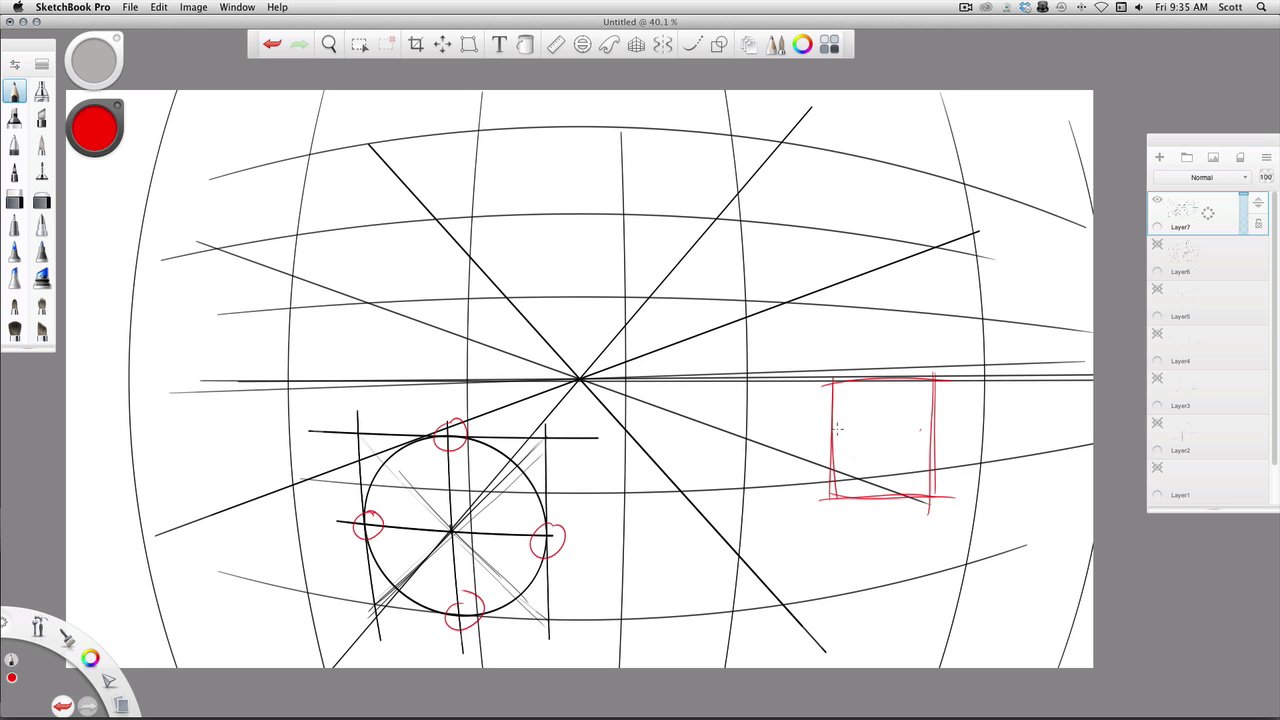
{"action": "mouse_move", "coordinate": [828, 382]}
{"action": "left_mouse_down"}
{"action": "mouse_move", "coordinate": [954, 386]}
{"action": "mouse_move", "coordinate": [911, 433]}
{"action": "mouse_move", "coordinate": [847, 401]}
{"action": "mouse_move", "coordinate": [933, 462]}
{"action": "mouse_move", "coordinate": [852, 390]}
{"action": "mouse_move", "coordinate": [917, 476]}
{"action": "mouse_move", "coordinate": [901, 370]}
{"action": "left_mouse_up"}
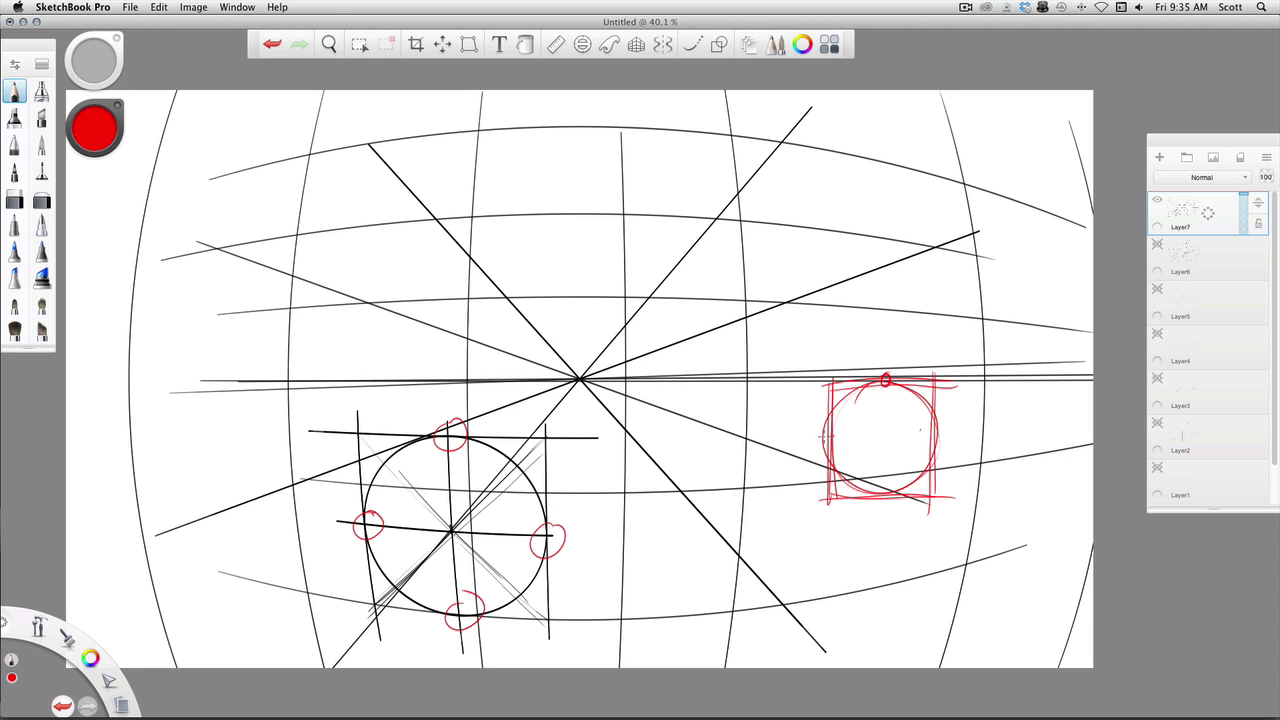
{"action": "left_click_drag", "start_coordinate": [824, 434], "coordinate": [828, 446]}
{"action": "left_click_drag", "start_coordinate": [933, 432], "coordinate": [936, 444]}
{"action": "mouse_move", "coordinate": [884, 489]}
{"action": "left_mouse_down"}
{"action": "mouse_move", "coordinate": [876, 500]}
{"action": "mouse_move", "coordinate": [886, 491]}
{"action": "left_mouse_up"}
{"action": "left_click_drag", "start_coordinate": [818, 442], "coordinate": [948, 438]}
{"action": "left_click_drag", "start_coordinate": [884, 372], "coordinate": [880, 512]}
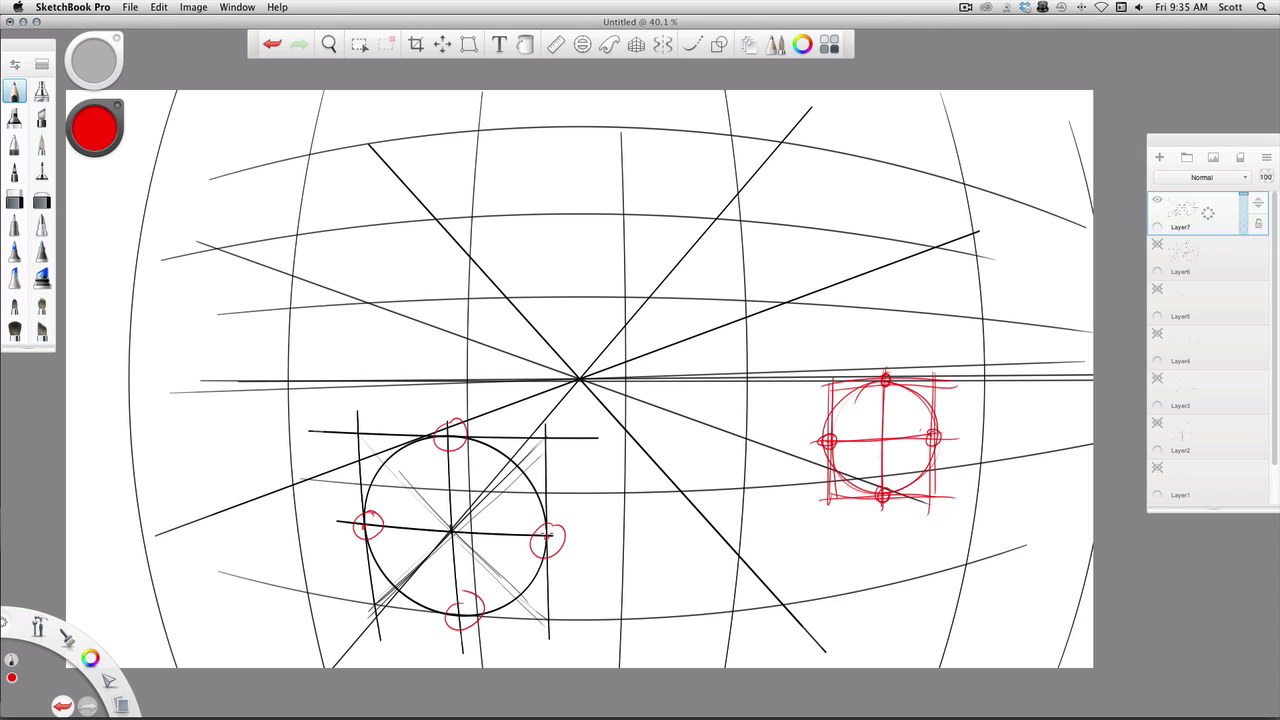
- Dot the bottom tangent point and trace the red diagonal to the vanishing point
{"action": "left_click", "coordinate": [461, 614]}
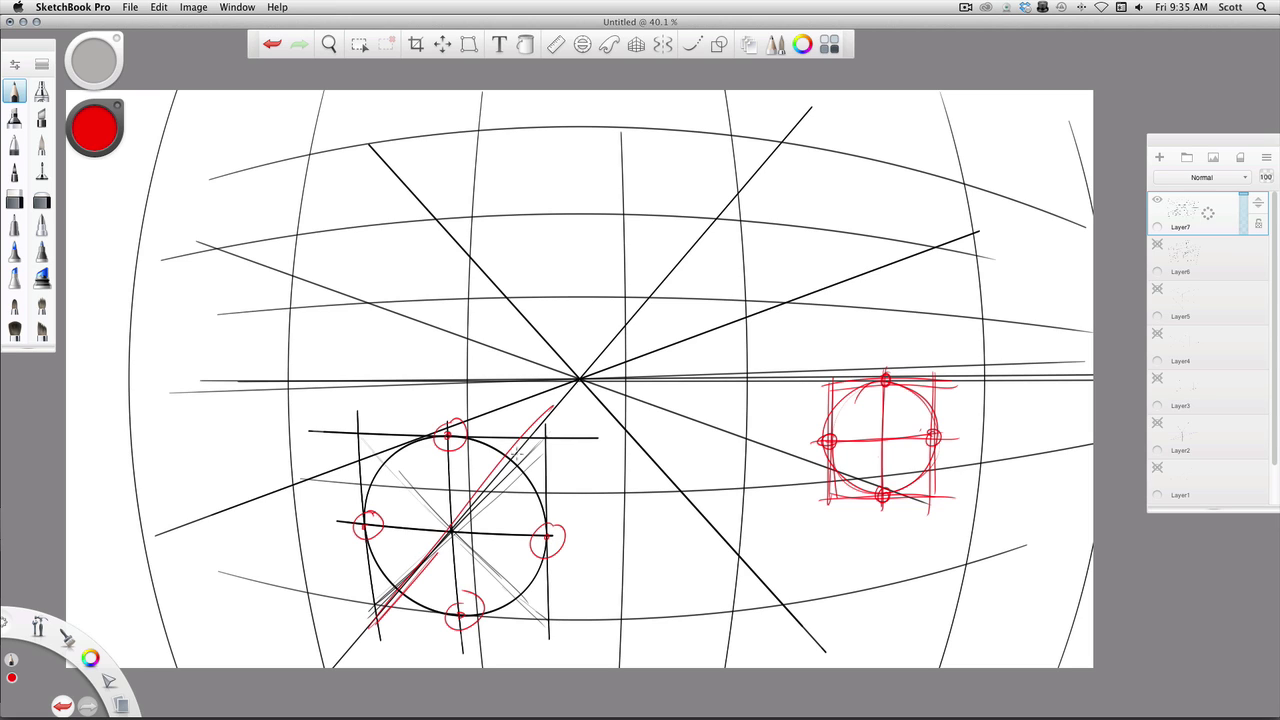
{"action": "left_click_drag", "start_coordinate": [372, 612], "coordinate": [586, 372]}
{"action": "left_click_drag", "start_coordinate": [352, 640], "coordinate": [592, 360]}
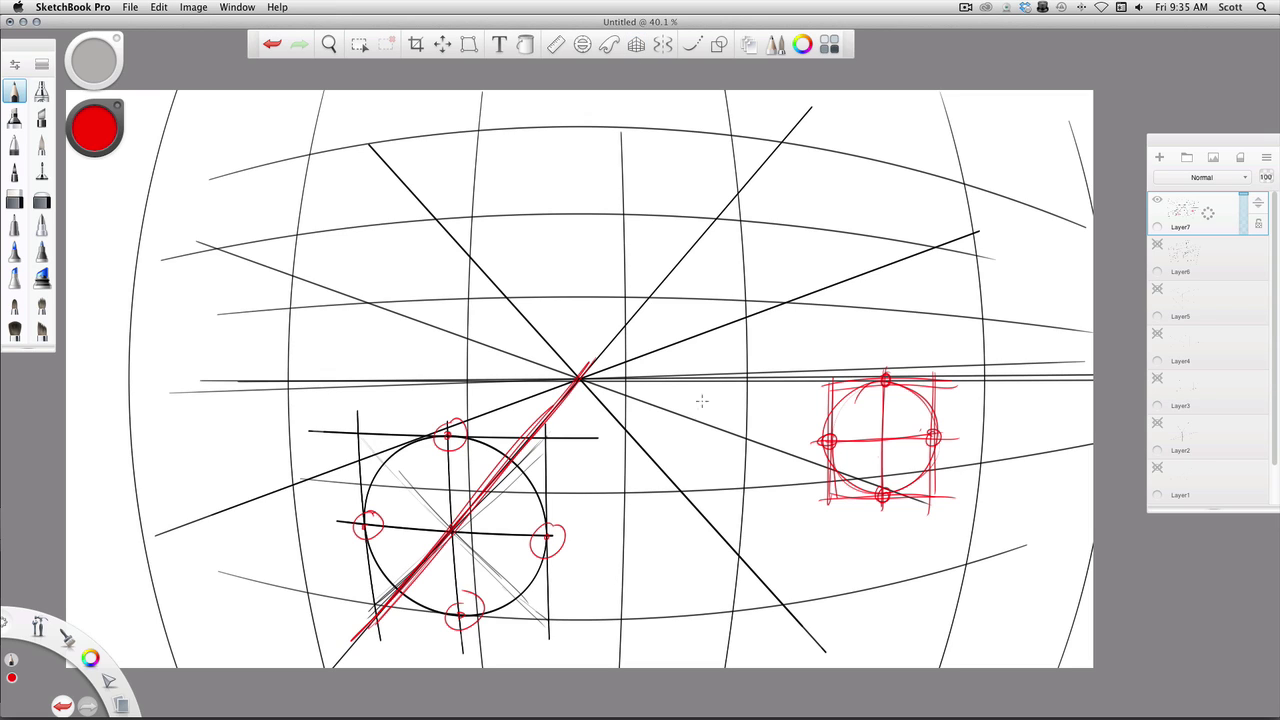
- Hide Layer7, add a new empty Layer8, and pick black from the colour puck
{"action": "left_click", "coordinate": [1157, 200]}
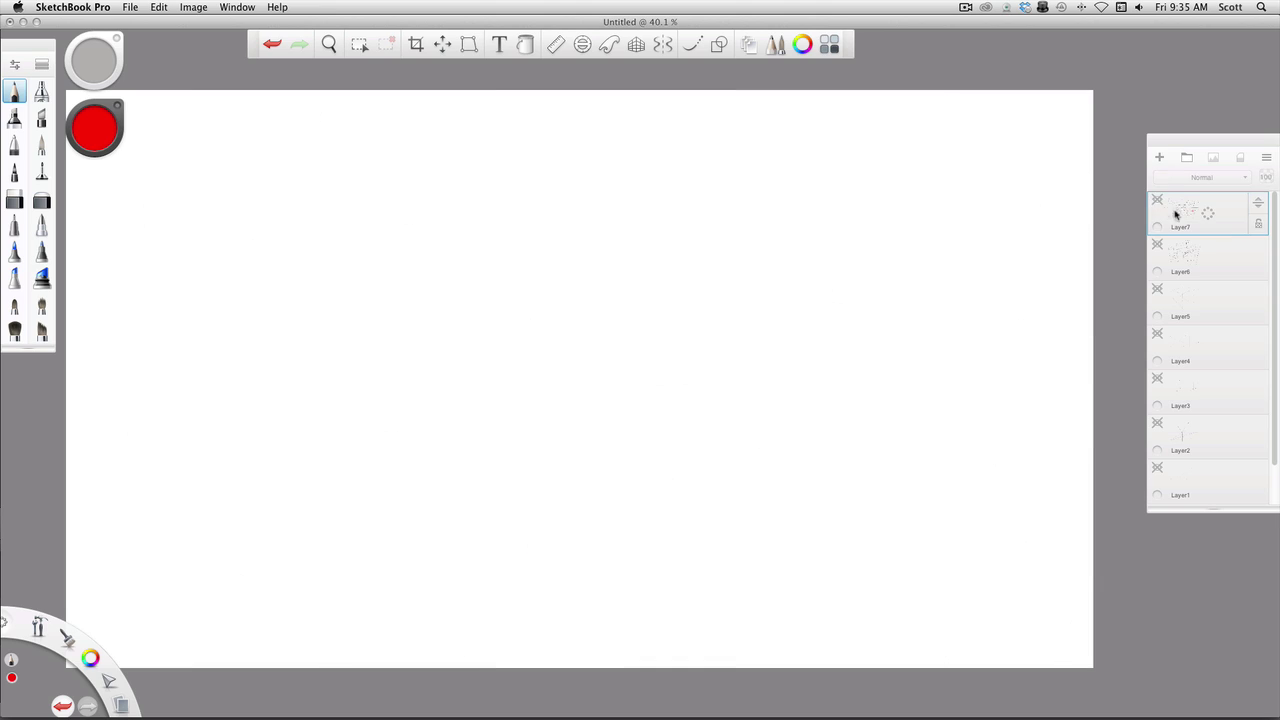
{"action": "left_click", "coordinate": [1159, 157]}
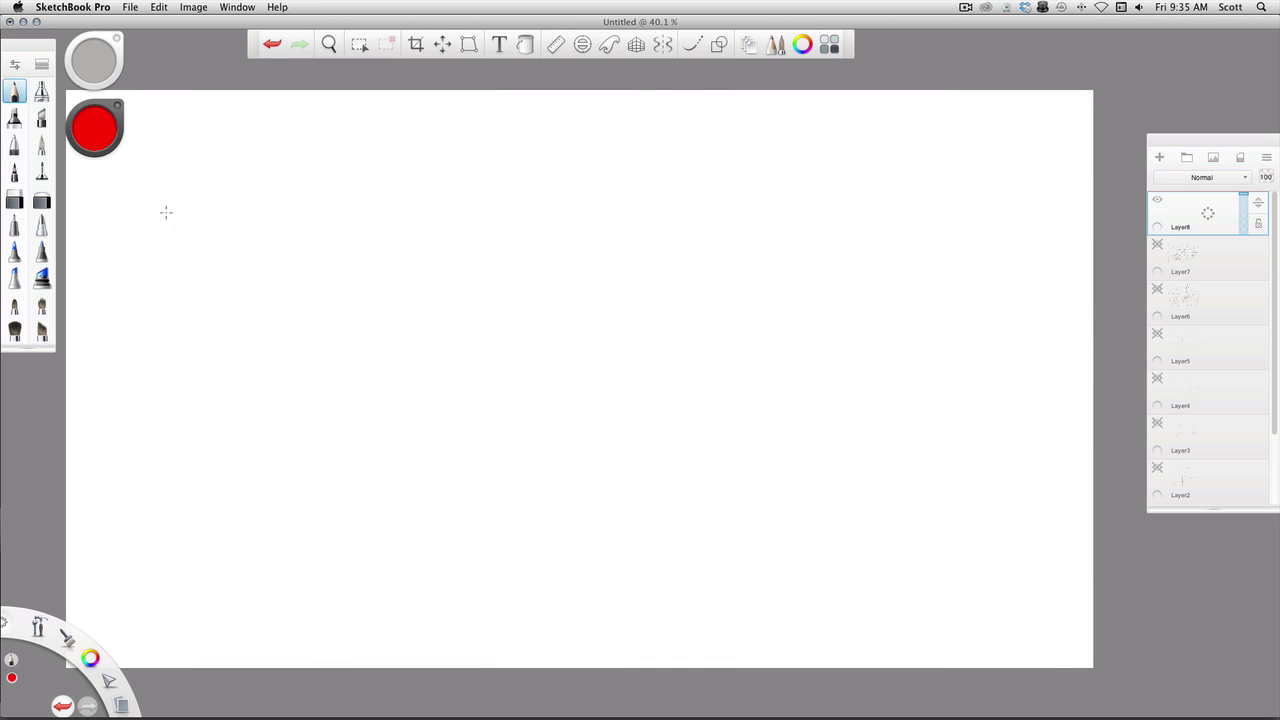
{"action": "left_click", "coordinate": [90, 658]}
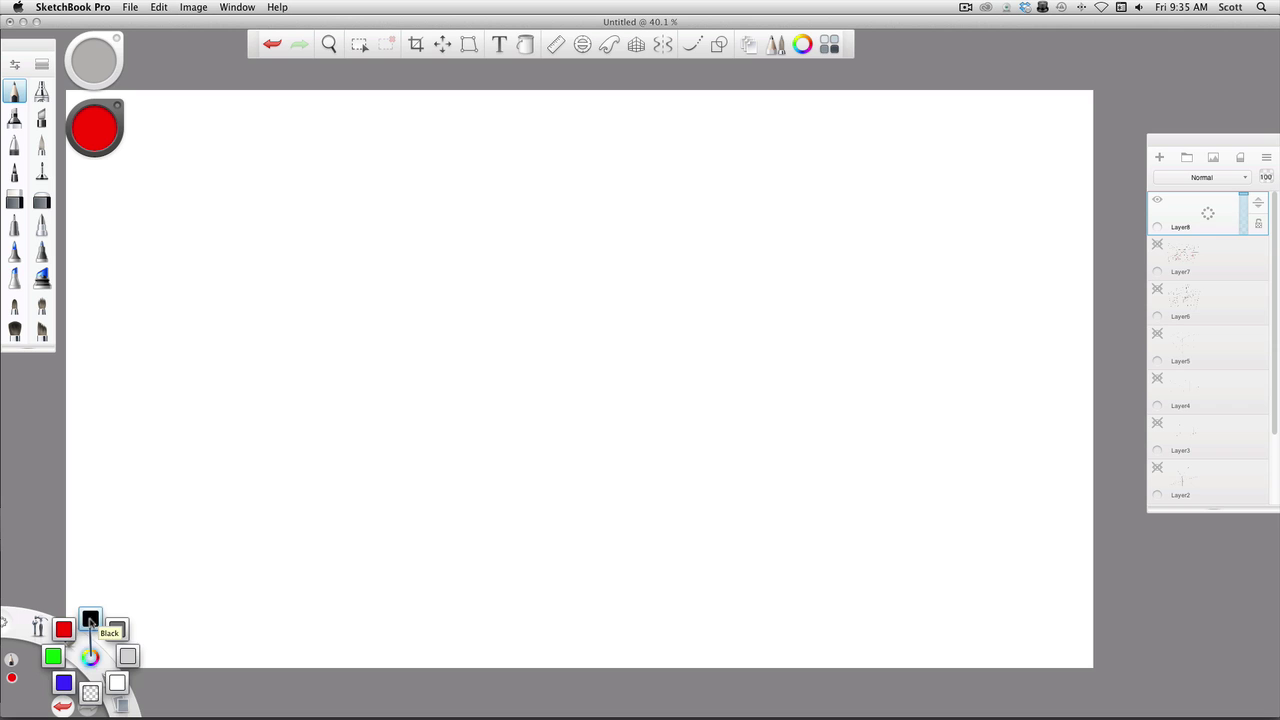
{"action": "left_click", "coordinate": [90, 620]}
- Turn the perspective guides back on and reopen the quick colour choices
{"action": "scroll", "coordinate": [581, 396], "scroll_direction": "up", "scroll_amount": 2}
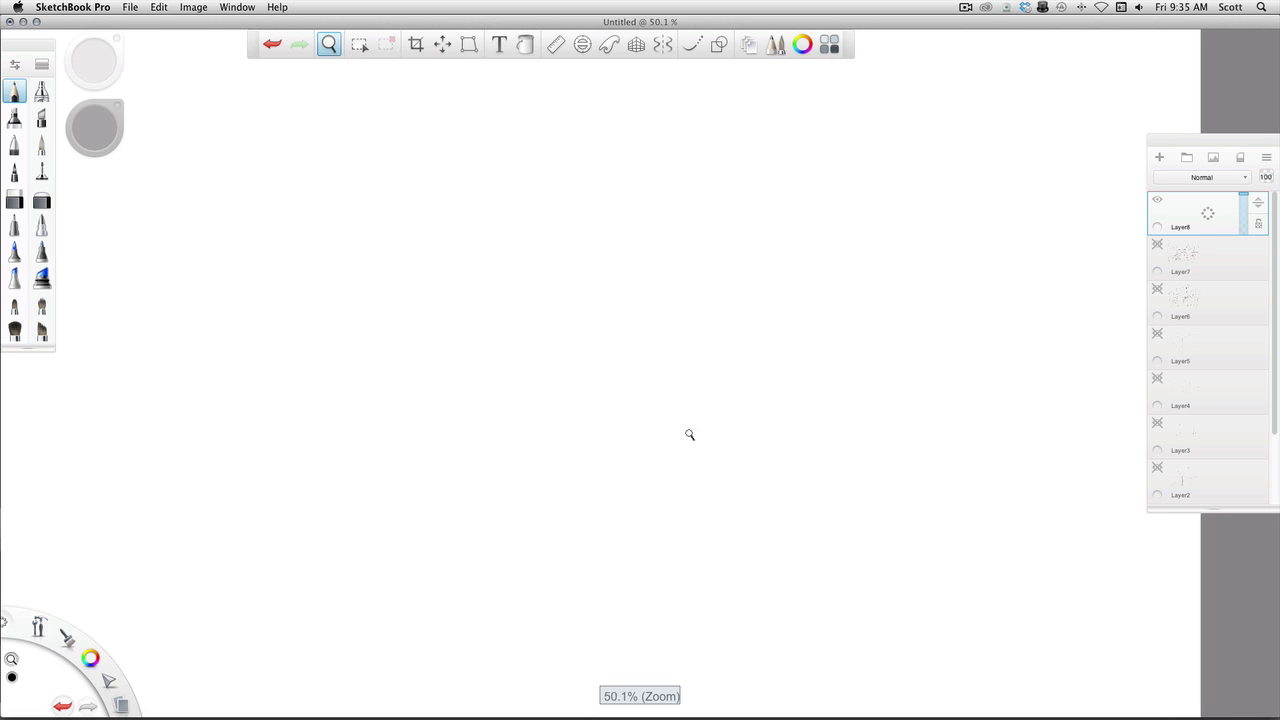
{"action": "scroll", "coordinate": [689, 434], "scroll_direction": "down", "scroll_amount": 2}
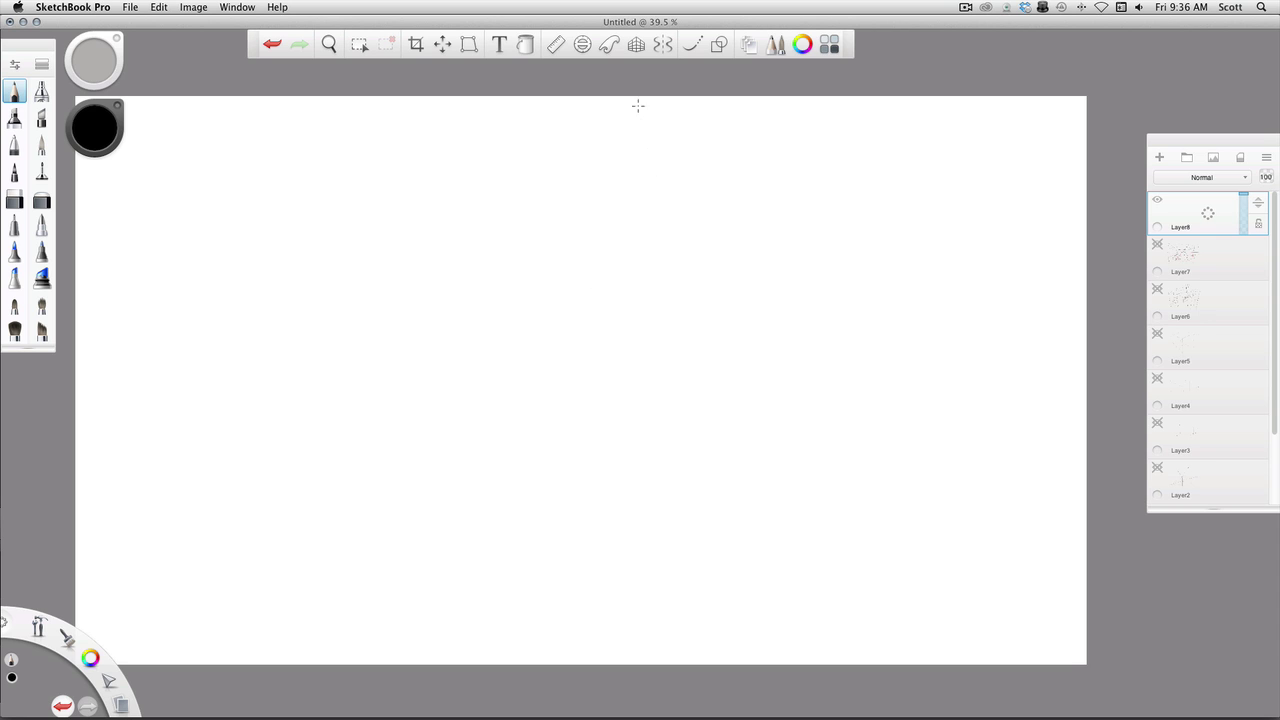
{"action": "left_click", "coordinate": [636, 44]}
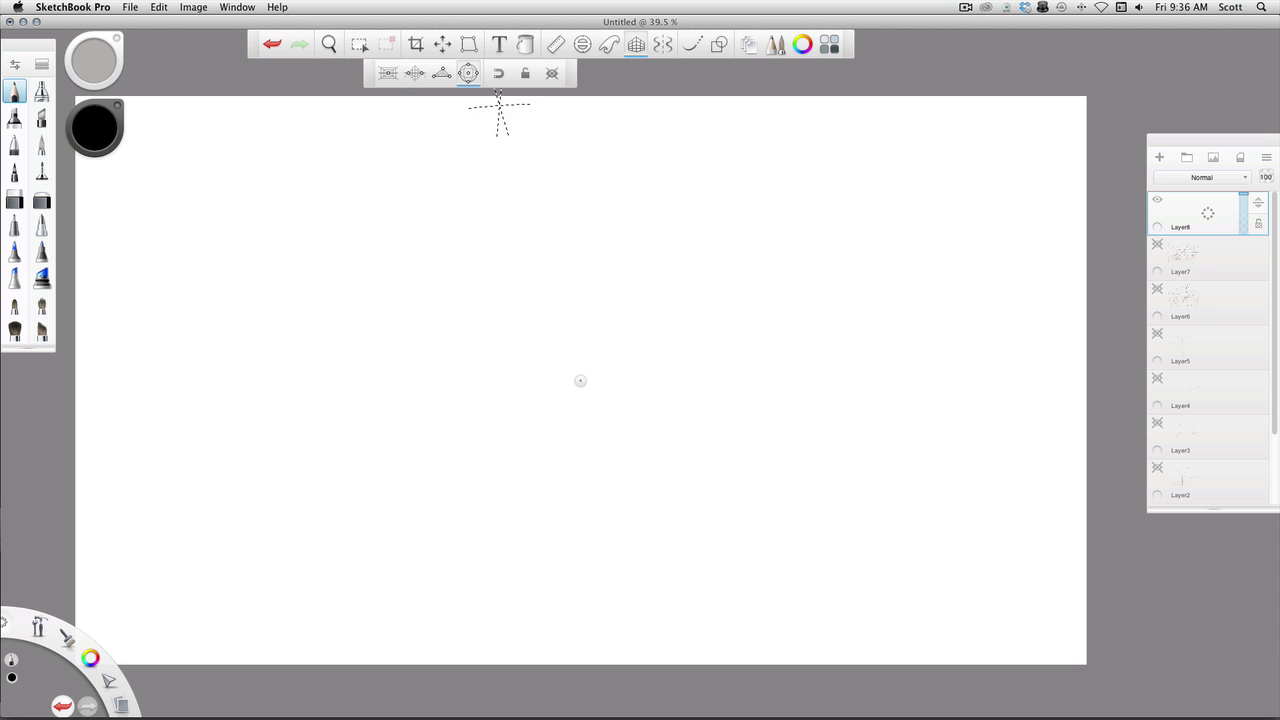
{"action": "left_click", "coordinate": [90, 658]}
- Zoom out to the whole canvas, re-enable the perspective guides and shrink the horizon circle
{"action": "left_click", "coordinate": [332, 52]}
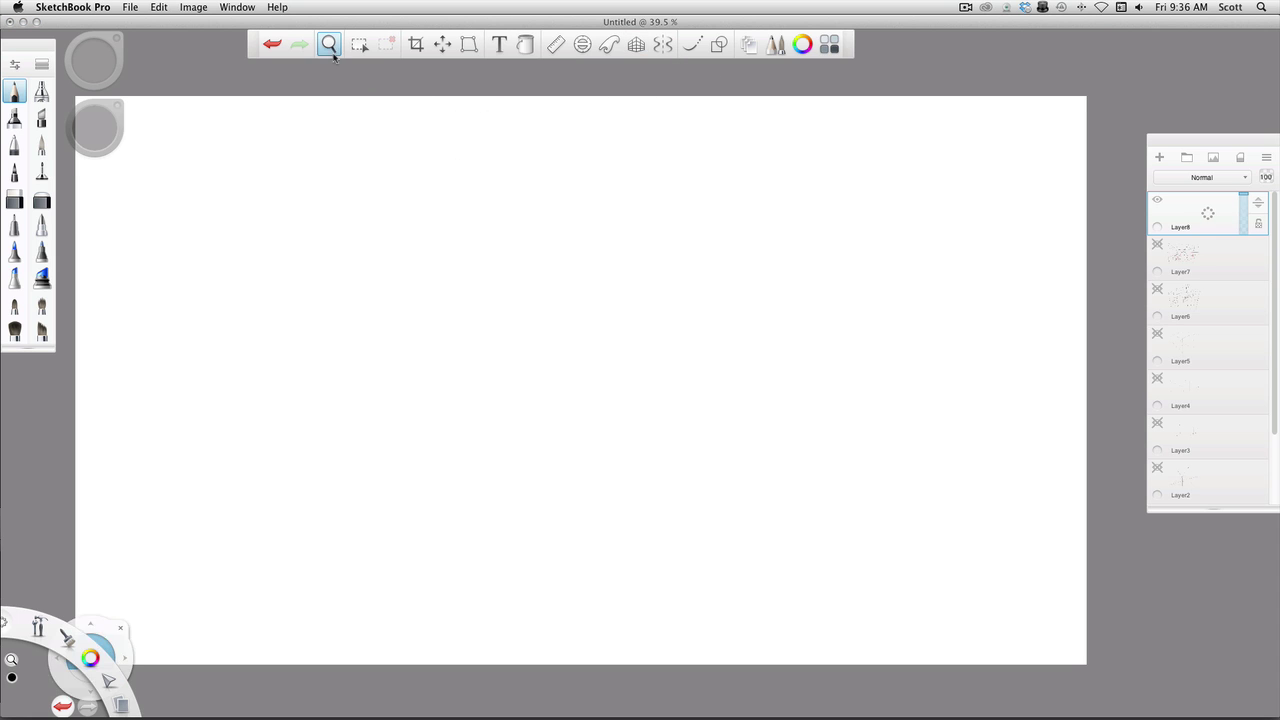
{"action": "left_click_drag", "start_coordinate": [400, 194], "coordinate": [415, 300]}
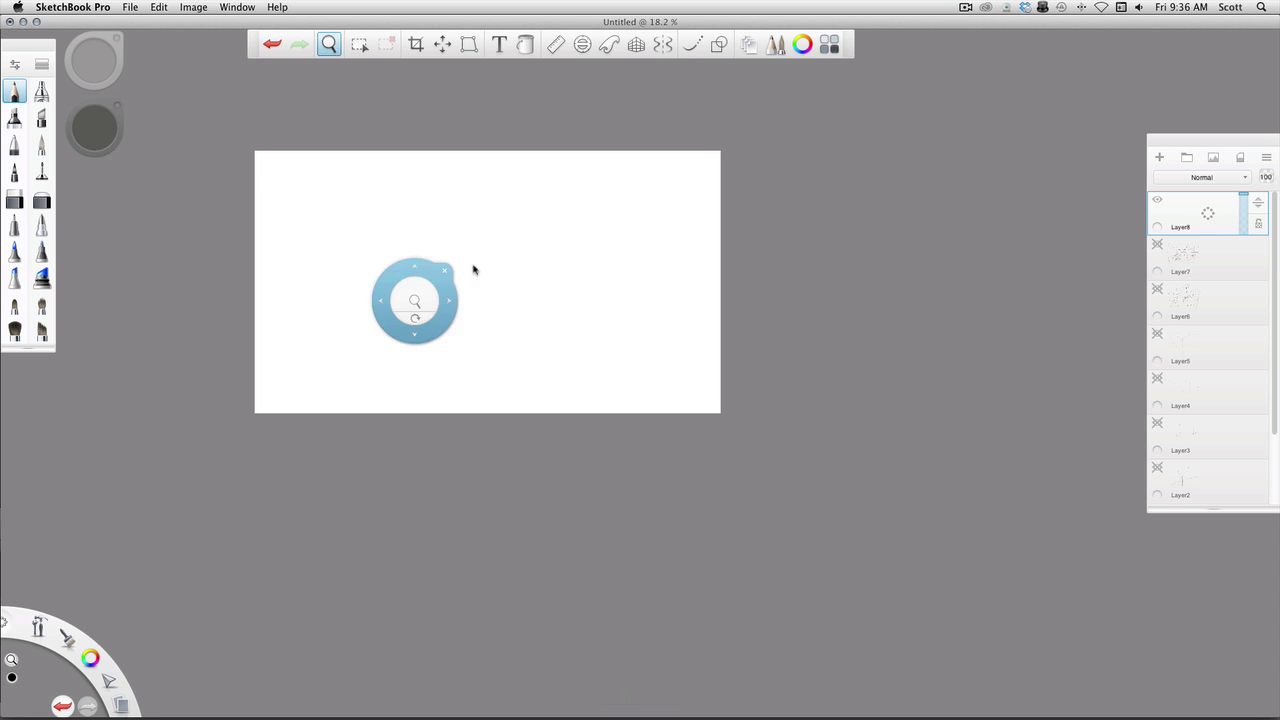
{"action": "left_click_drag", "start_coordinate": [474, 270], "coordinate": [603, 63]}
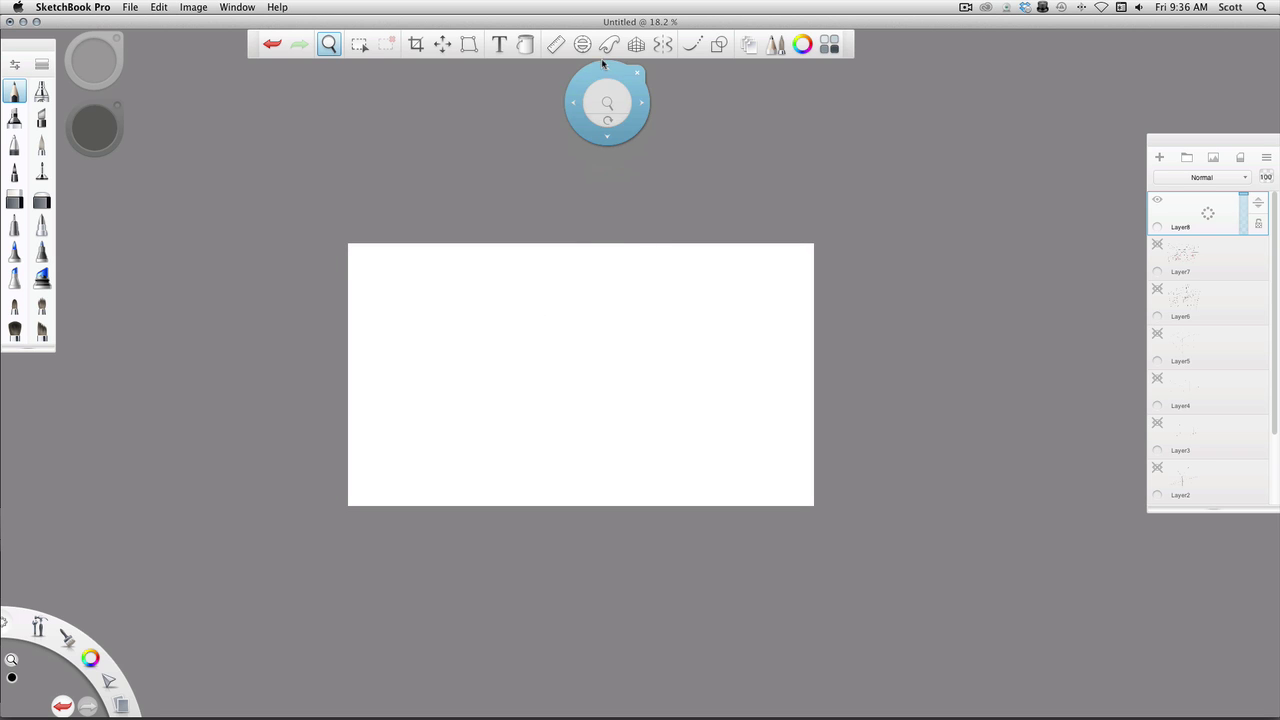
{"action": "left_click", "coordinate": [636, 44]}
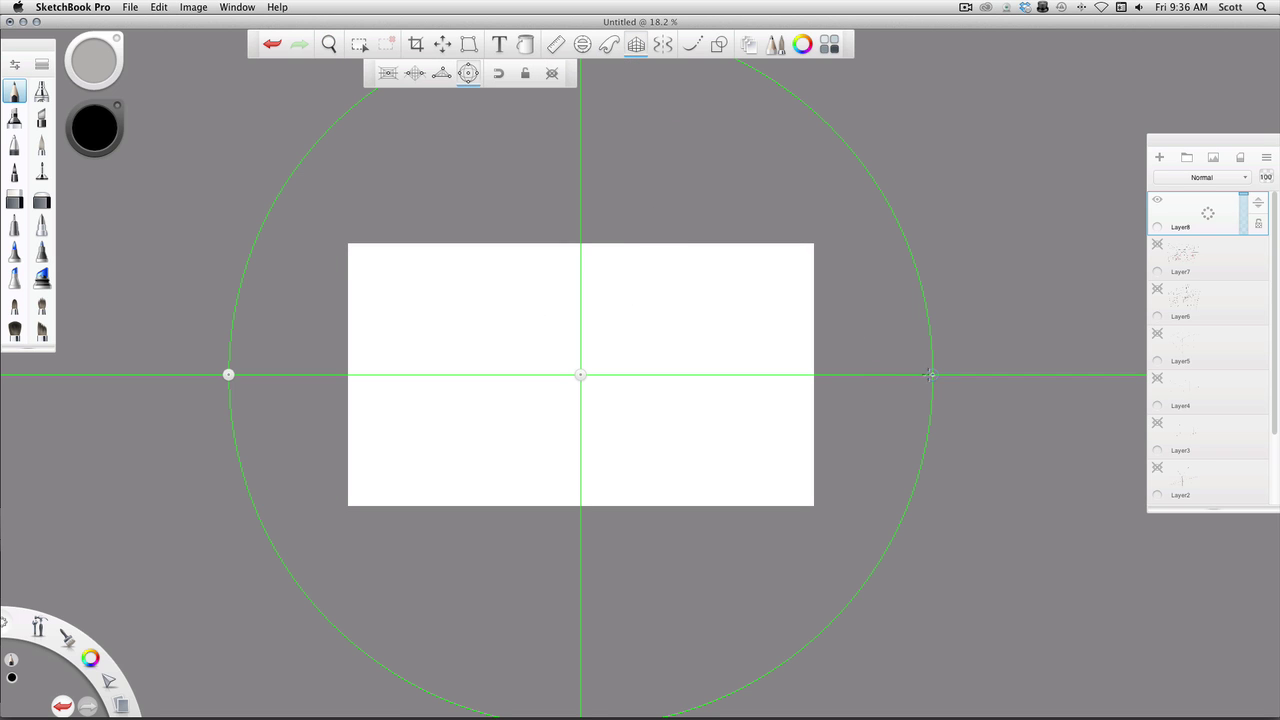
{"action": "left_click_drag", "start_coordinate": [931, 374], "coordinate": [784, 417]}
- Place the Ellipse guide on the canvas and shape it to a 41° ellipse rotated 284°
{"action": "left_click", "coordinate": [582, 44]}
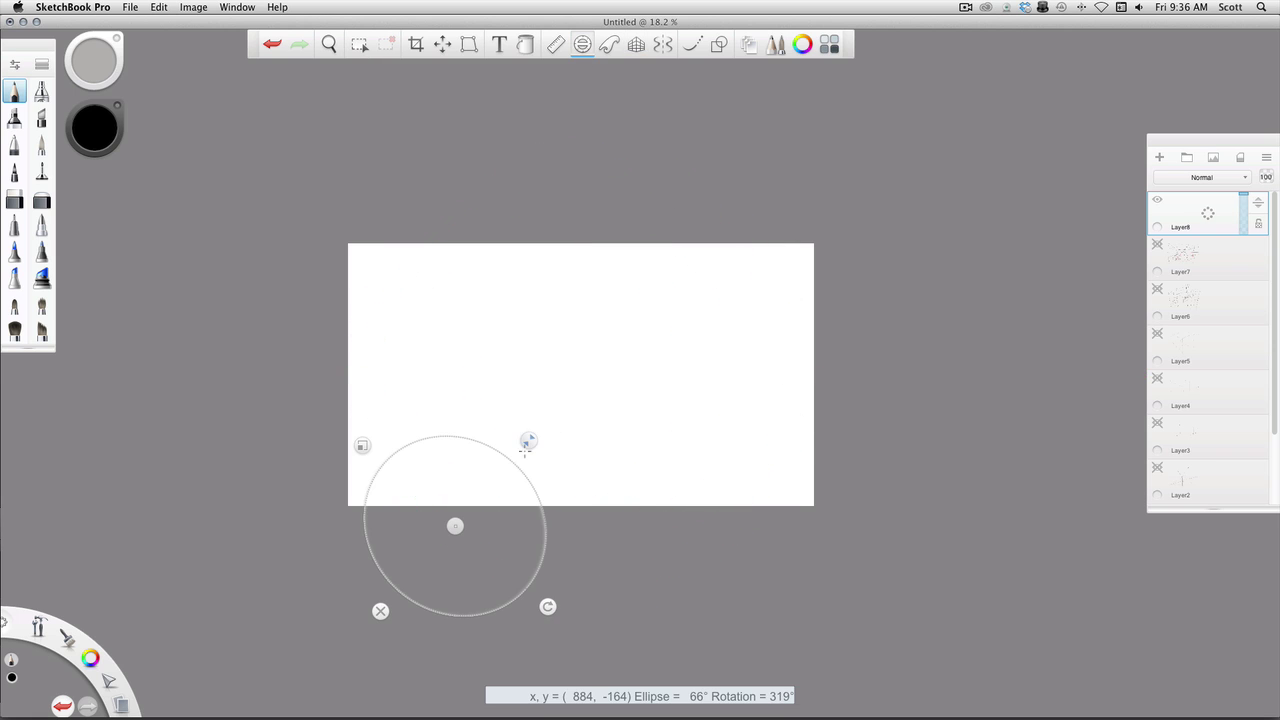
{"action": "left_click_drag", "start_coordinate": [455, 526], "coordinate": [515, 377]}
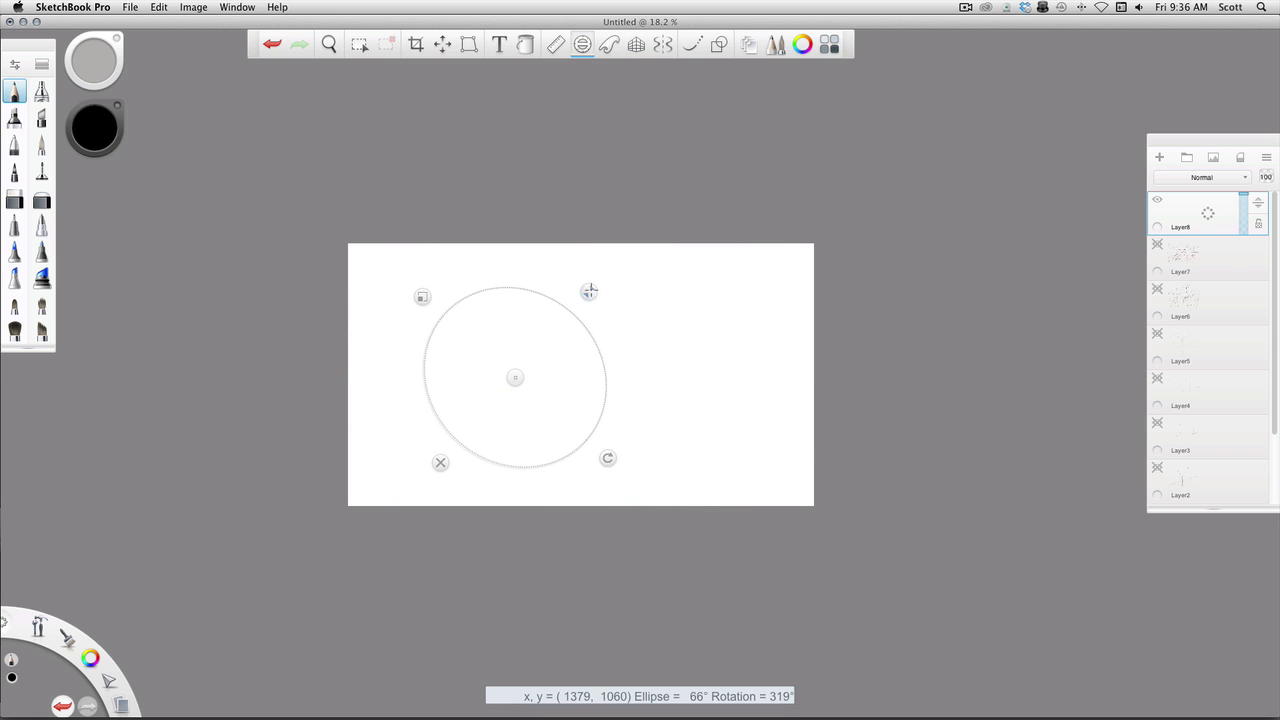
{"action": "left_click_drag", "start_coordinate": [589, 291], "coordinate": [543, 495]}
{"action": "mouse_move", "coordinate": [583, 360]}
{"action": "left_mouse_down"}
{"action": "mouse_move", "coordinate": [621, 356]}
{"action": "mouse_move", "coordinate": [594, 362]}
{"action": "left_mouse_up"}
{"action": "left_click_drag", "start_coordinate": [485, 259], "coordinate": [490, 284]}
{"action": "left_click_drag", "start_coordinate": [579, 360], "coordinate": [619, 357]}
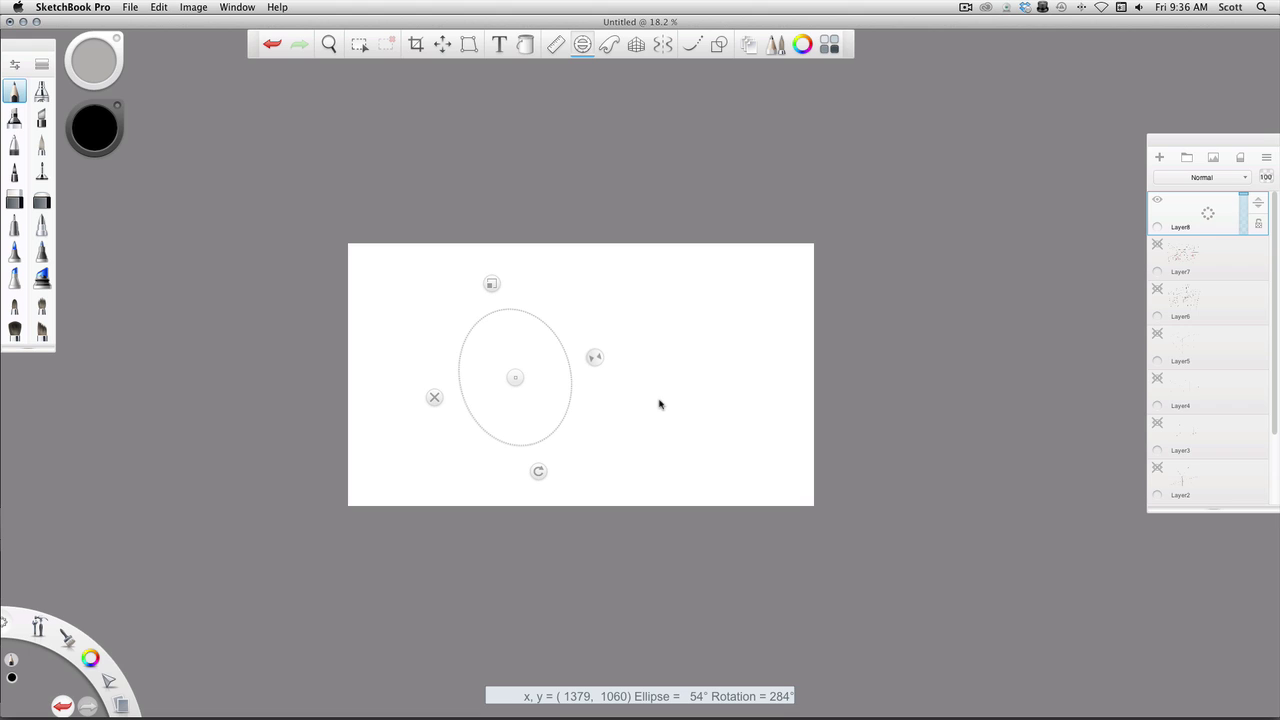
{"action": "left_click_drag", "start_coordinate": [596, 356], "coordinate": [585, 360]}
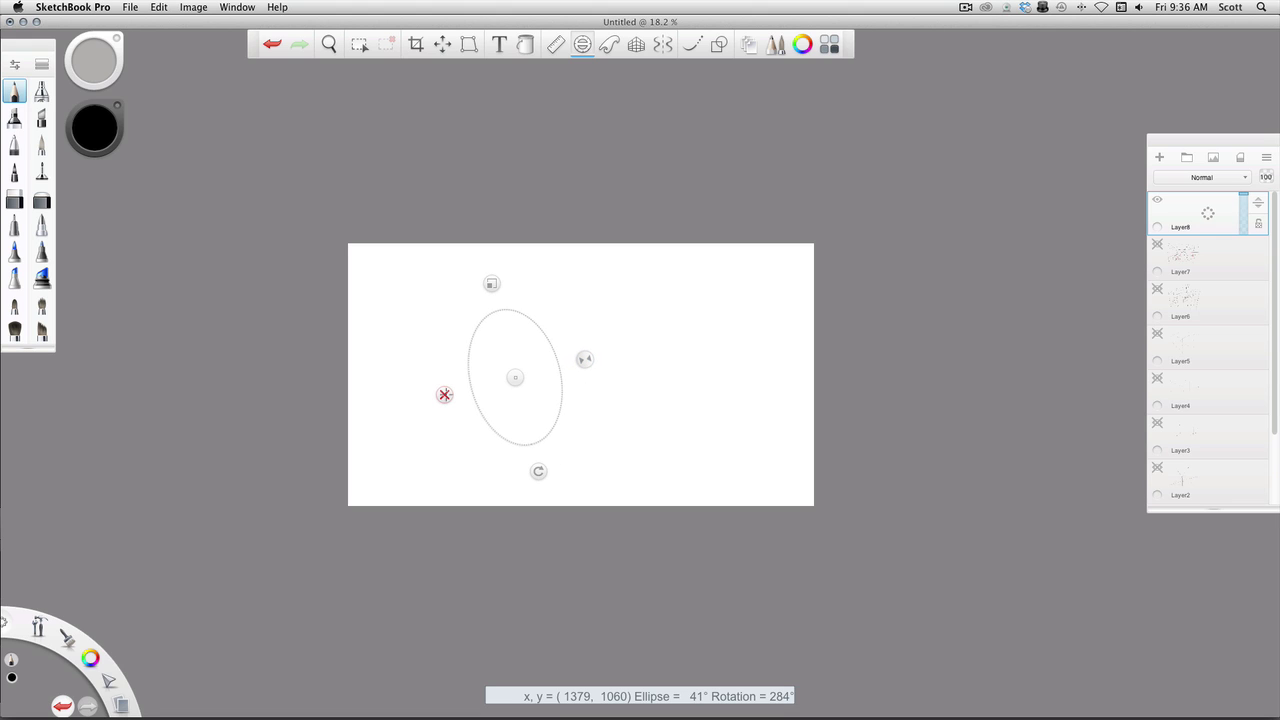